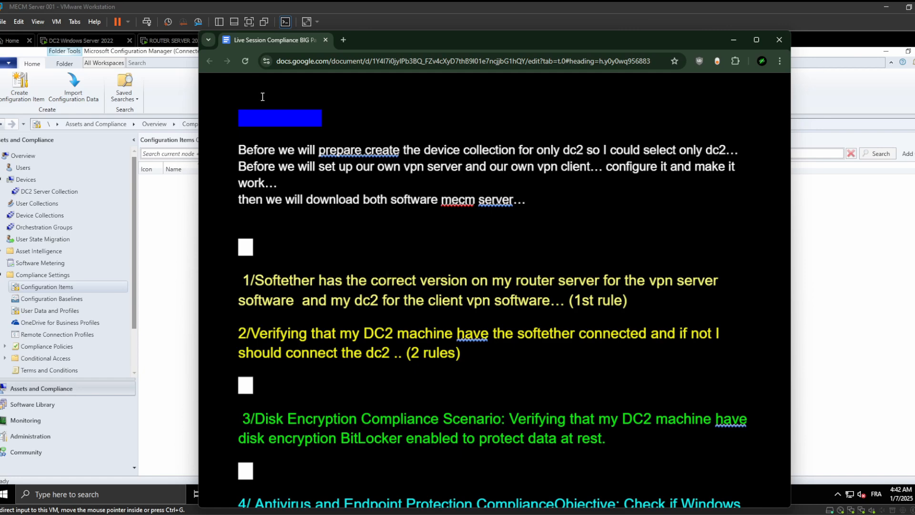
# Start creating a new configuration item under Compliance Settings on the MECM server
pyautogui.click(732, 40)
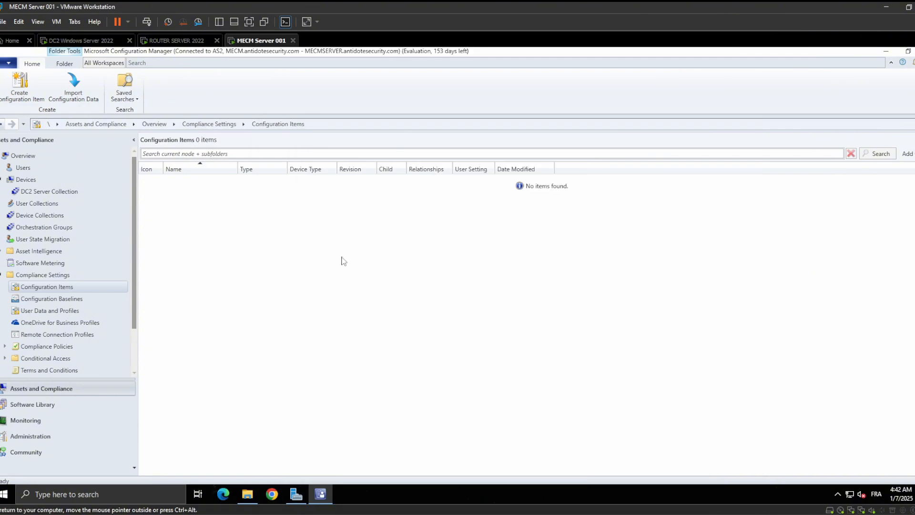
pyautogui.rightClick(219, 237)
pyautogui.click(255, 245)
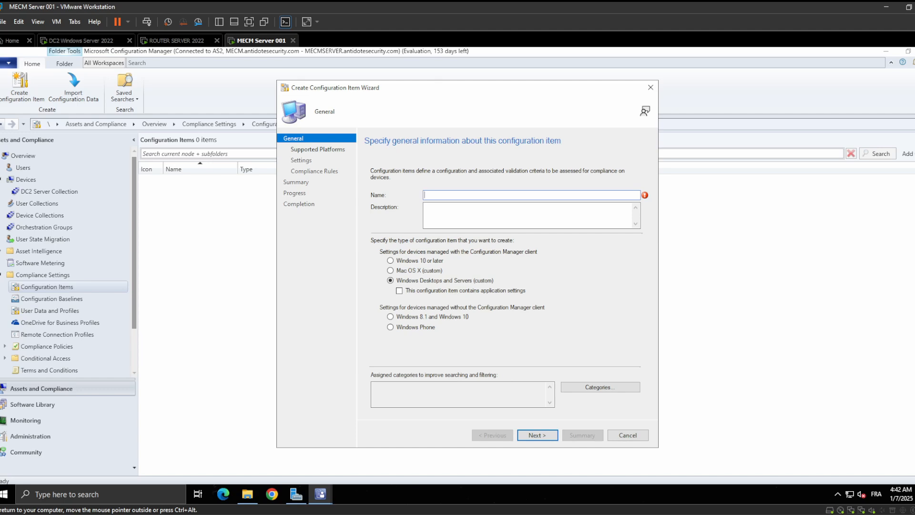
pyautogui.click(882, 52)
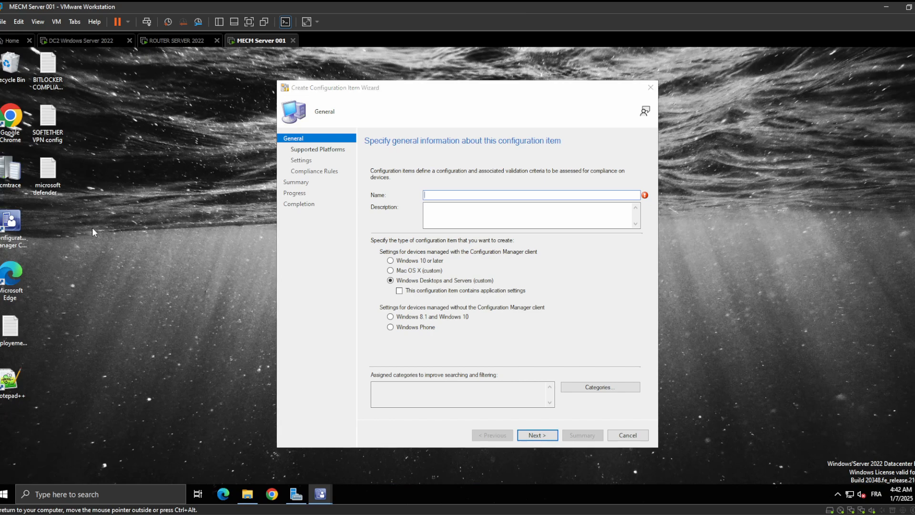
pyautogui.moveTo(90, 232); pyautogui.dragTo(43, 61)
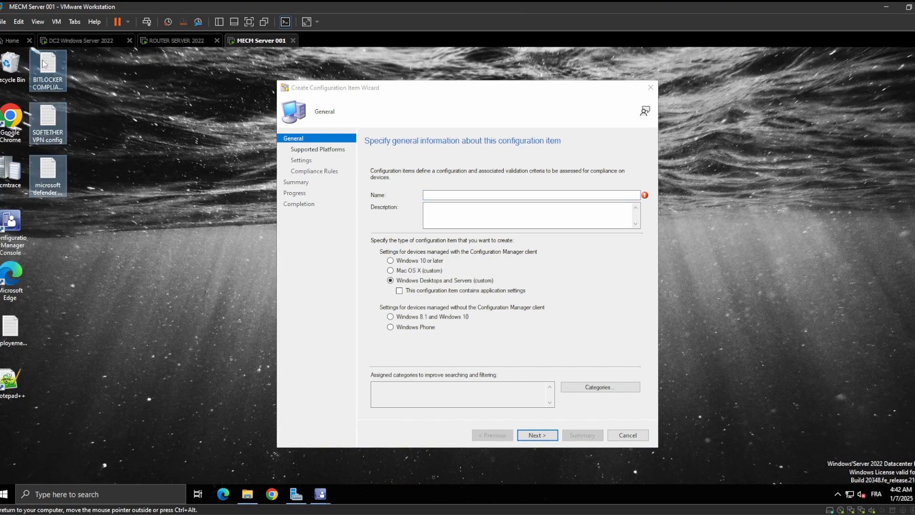
pyautogui.click(151, 150)
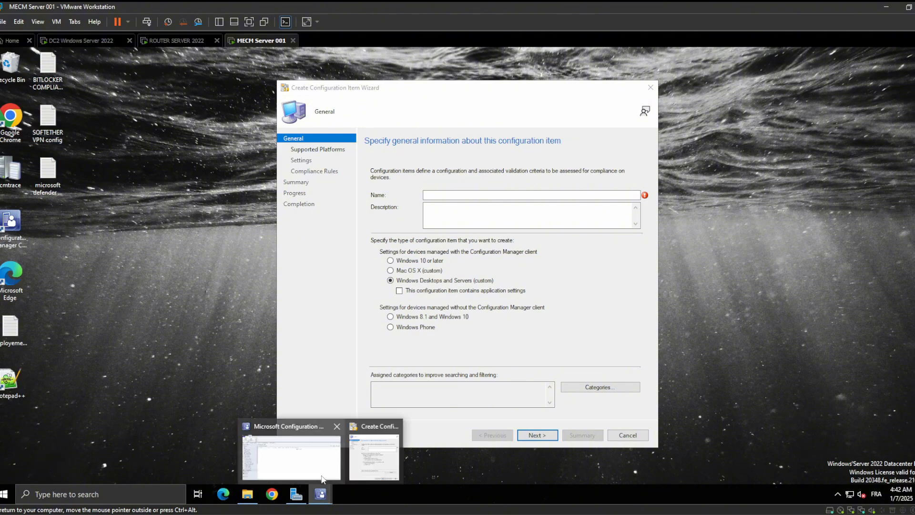
pyautogui.click(322, 479)
pyautogui.click(380, 453)
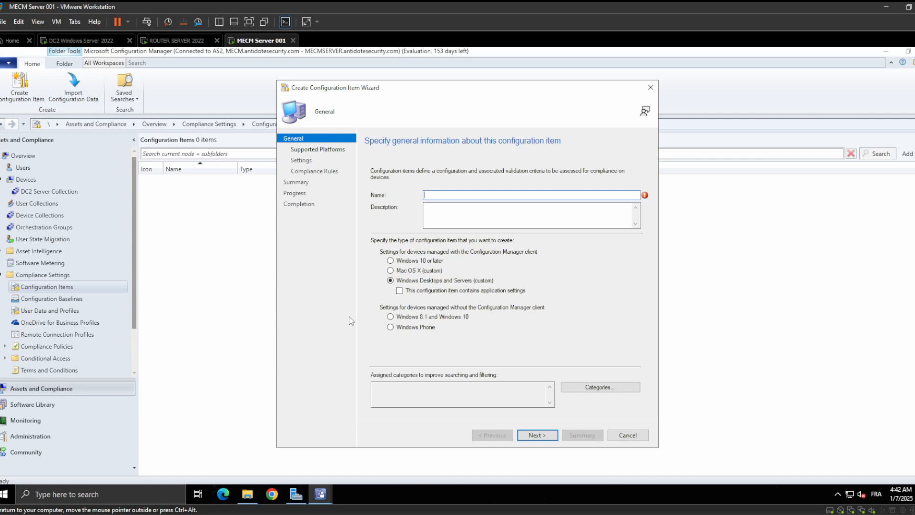
# Switch to File Explorer and view the properties of the vpncmgr application in the SoftEther VPN Client folder
pyautogui.click(248, 493)
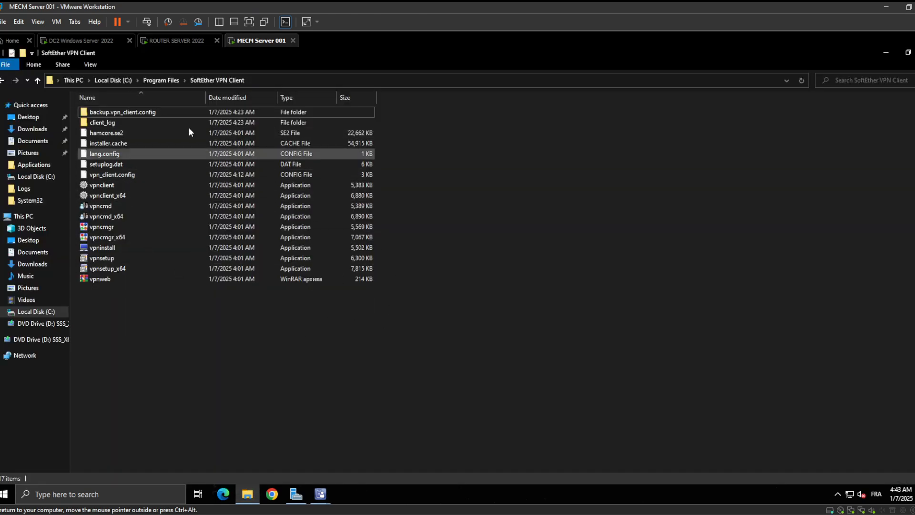
pyautogui.rightClick(126, 231)
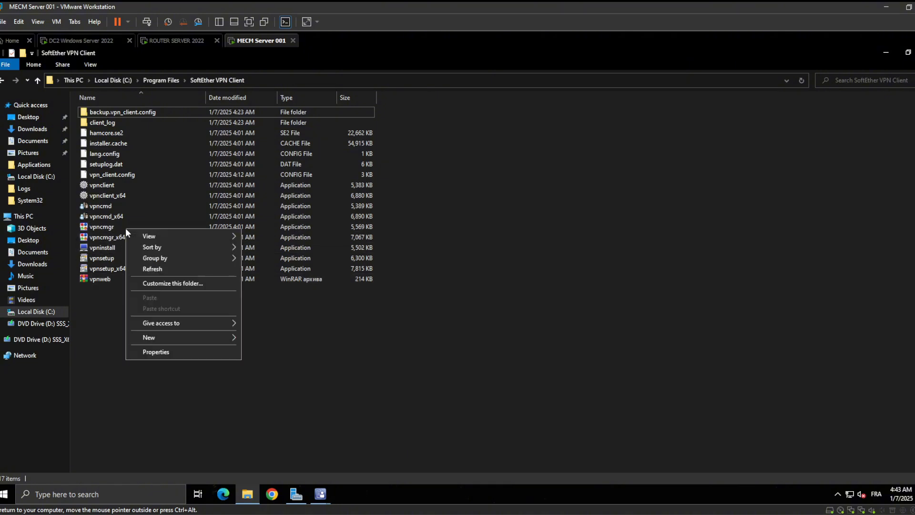
pyautogui.click(111, 226)
pyautogui.rightClick(112, 226)
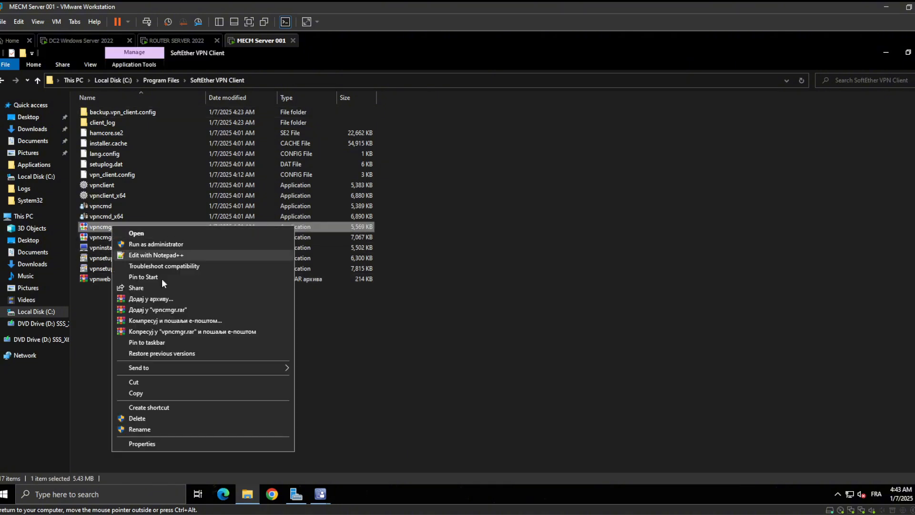
pyautogui.click(159, 443)
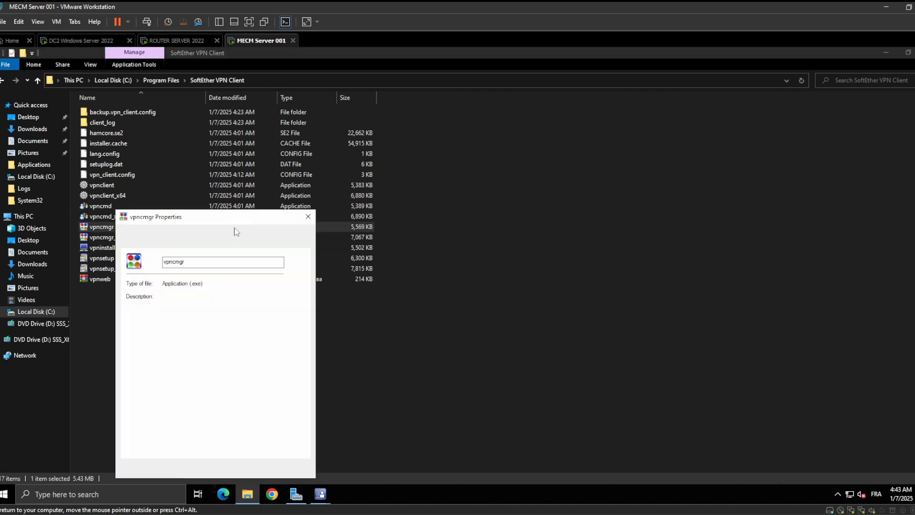
pyautogui.click(308, 216)
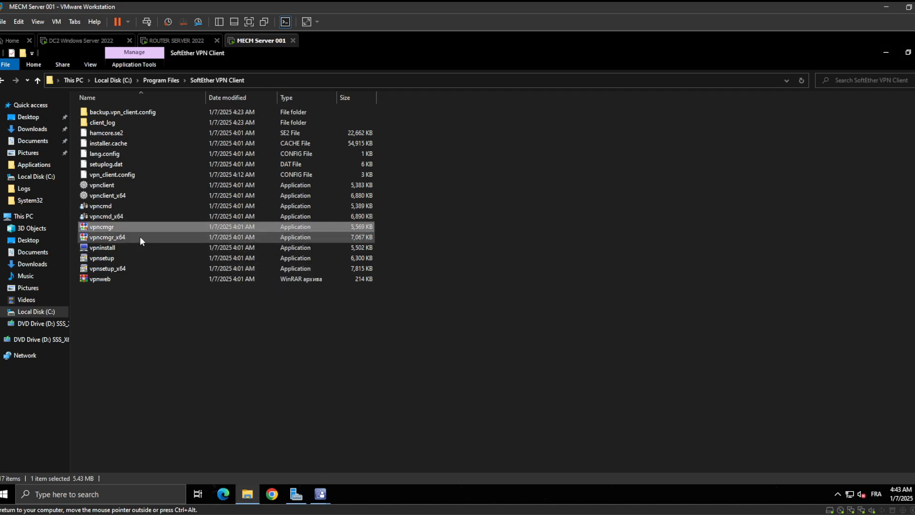
# Check the file version in the detailed properties of the vpncmgr_x64 application
pyautogui.click(139, 236)
pyautogui.rightClick(140, 236)
pyautogui.click(193, 454)
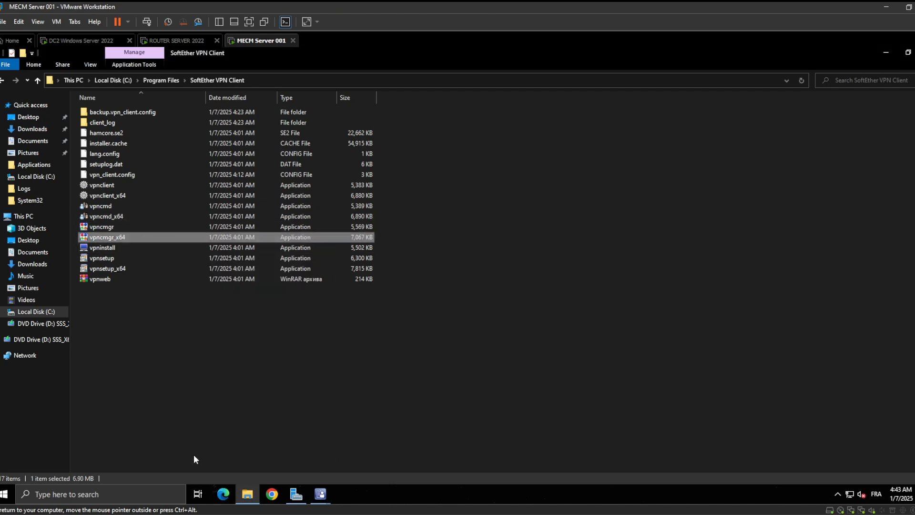
pyautogui.click(232, 233)
pyautogui.click(260, 325)
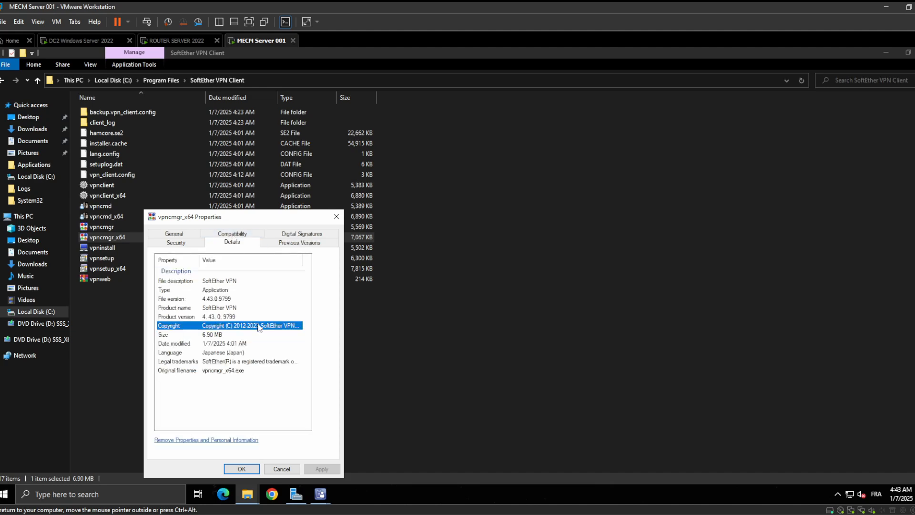
pyautogui.click(229, 299)
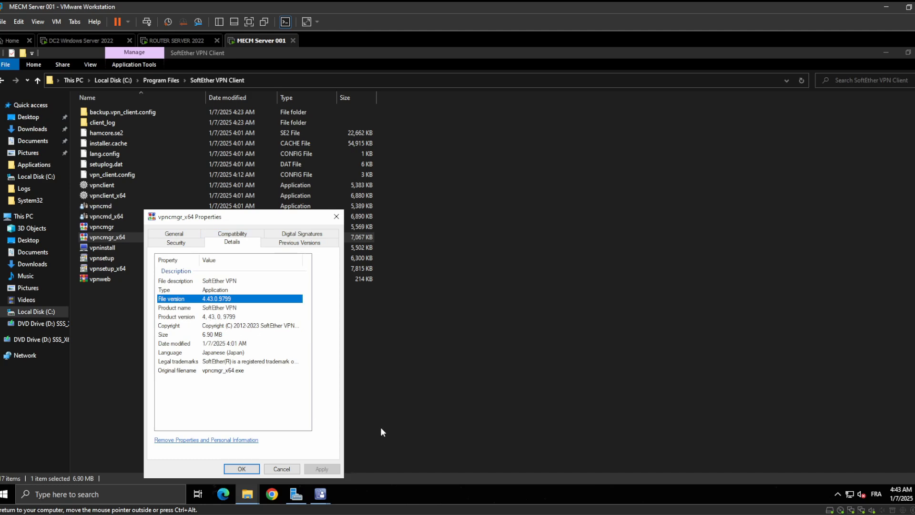
# Return to the Create Configuration Item Wizard and name the configuration item "SoftEther VPN File Version"
pyautogui.moveTo(320, 494)
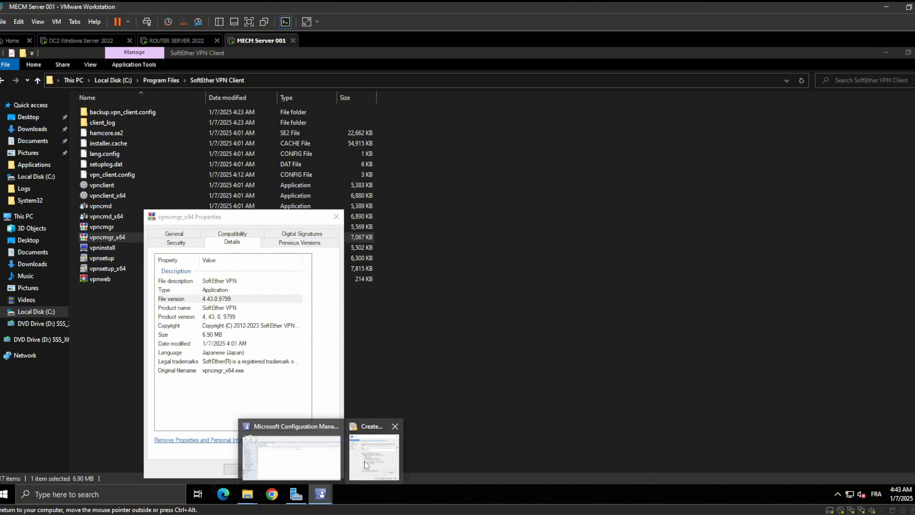
pyautogui.click(319, 472)
pyautogui.click(376, 457)
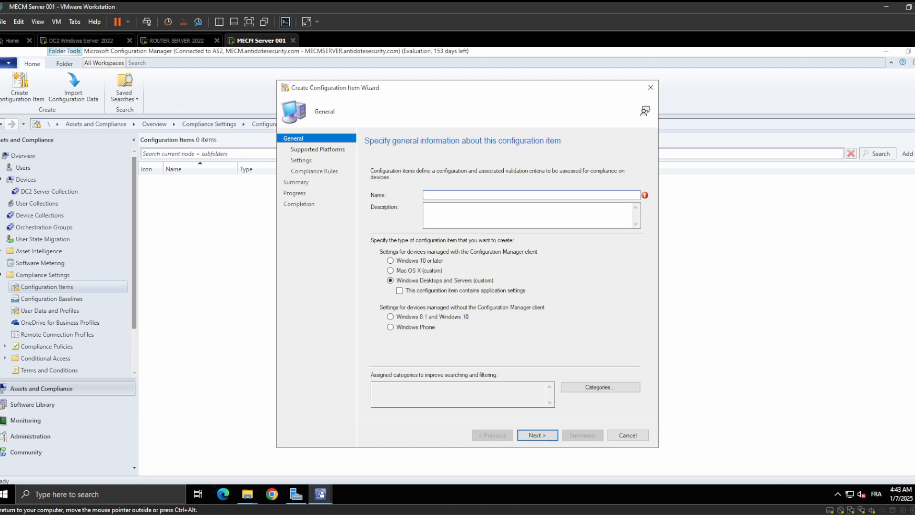
pyautogui.write('sO')
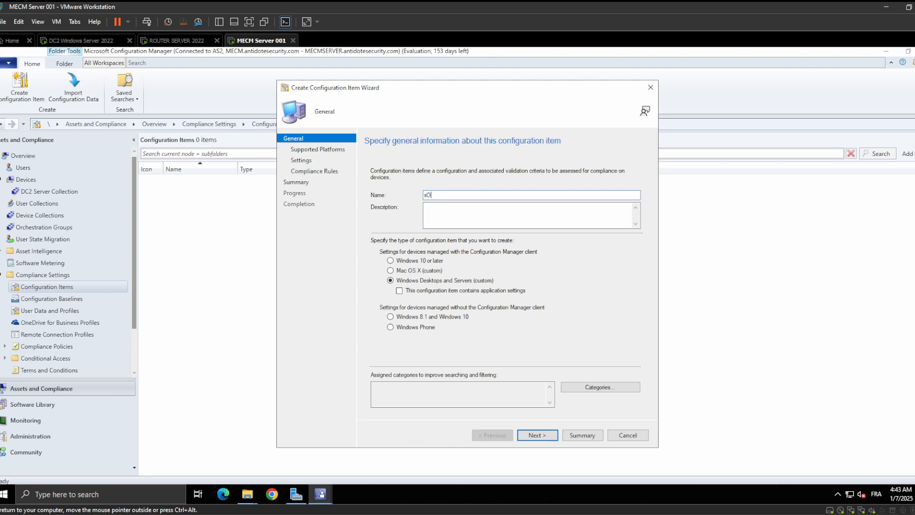
pyautogui.write('FTeTHER')
pyautogui.press('BackSpace')
pyautogui.press('BackSpace')
pyautogui.press('BackSpace')
pyautogui.press('BackSpace')
pyautogui.press('BackSpace')
pyautogui.press('BackSpace')
pyautogui.press('BackSpace')
pyautogui.press('BackSpace')
pyautogui.press('BackSpace')
pyautogui.write('SoftEther VPN File Versio')
pyautogui.press('Tab')
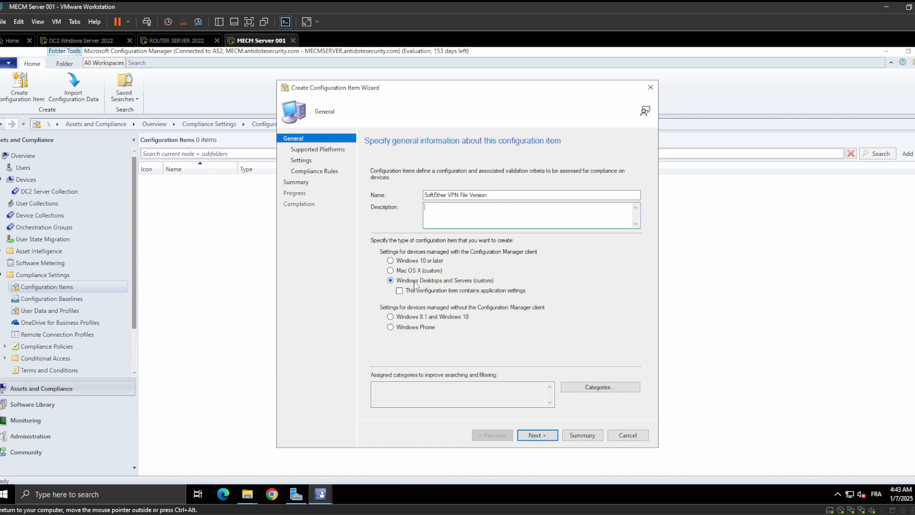
# Keep all supported Windows versions and add a new setting with setting type File system and type File
pyautogui.click(543, 439)
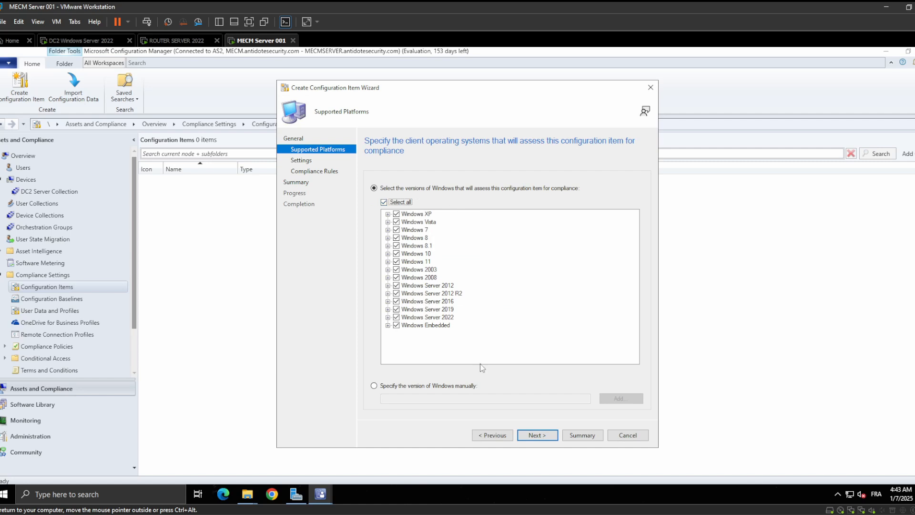
pyautogui.click(544, 436)
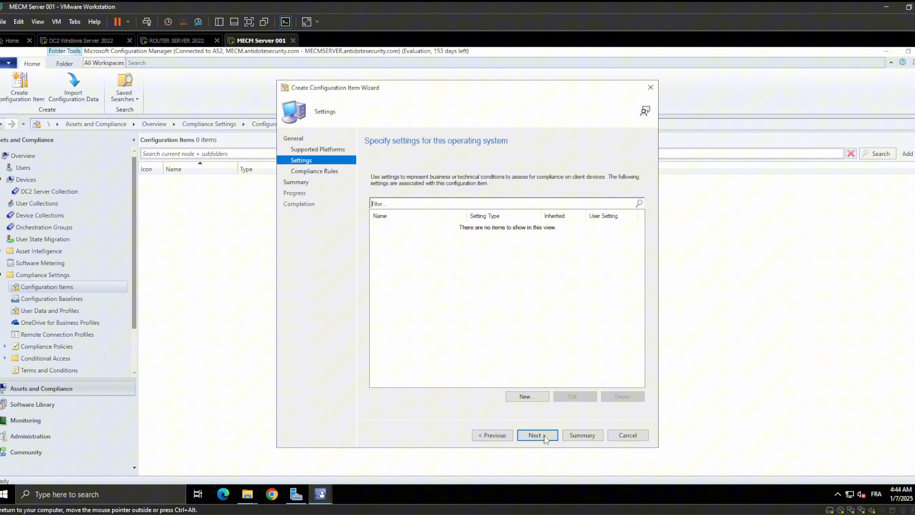
pyautogui.click(532, 396)
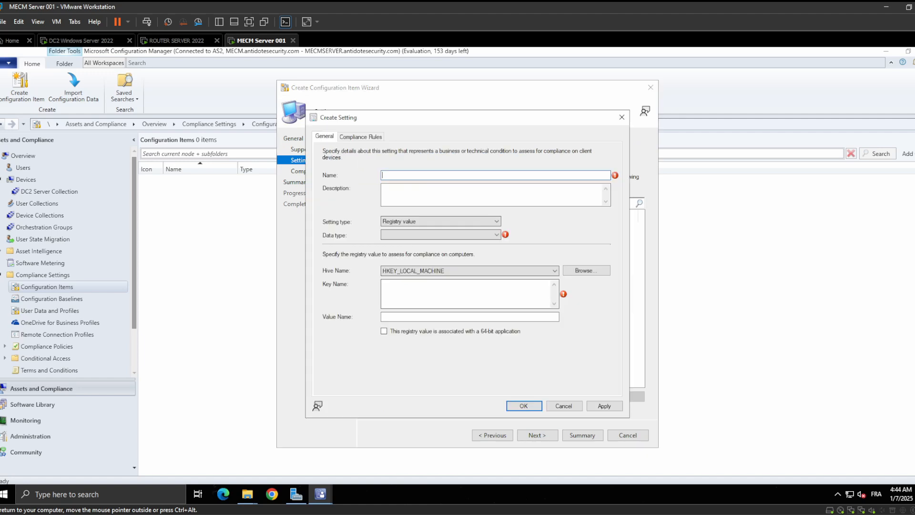
pyautogui.click(467, 222)
pyautogui.click(441, 243)
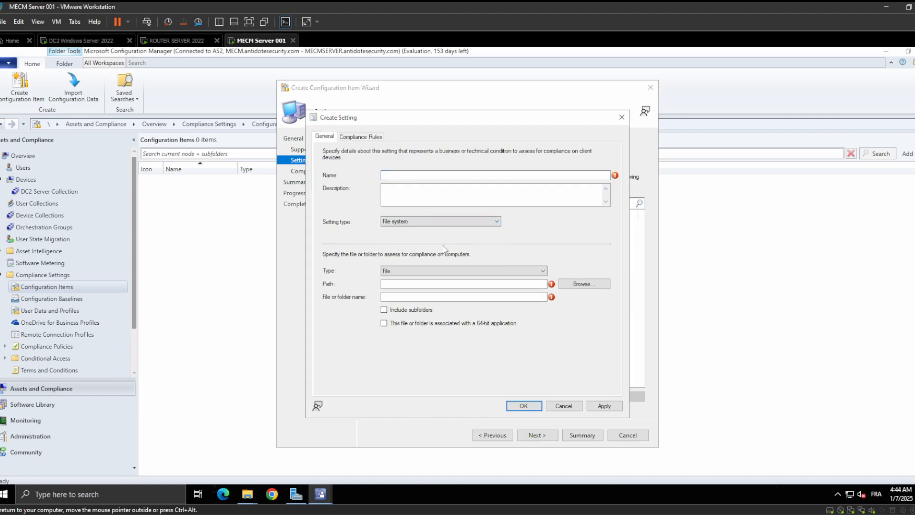
pyautogui.click(443, 270)
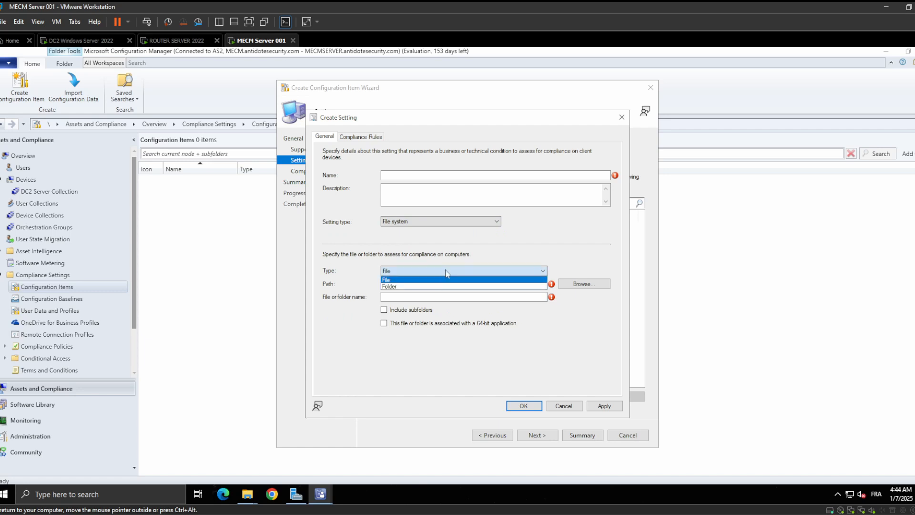
pyautogui.click(545, 241)
# Name the new setting "Checking File Version SoftEther VPN"
pyautogui.click(412, 175)
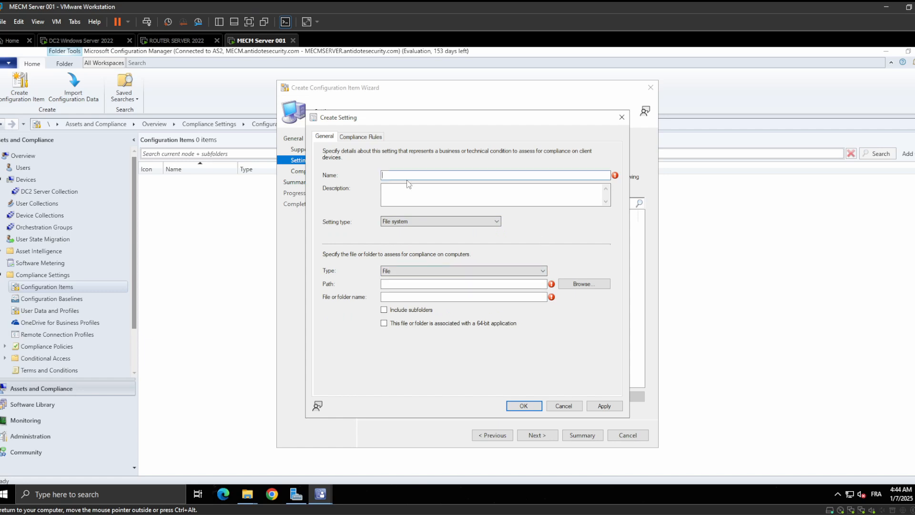
pyautogui.write('Checking ')
pyautogui.write('File Version')
pyautogui.write('sion ')
pyautogui.write('Soft')
pyautogui.write('Ethe')
pyautogui.write('r')
pyautogui.write(' VPN')
pyautogui.click(582, 283)
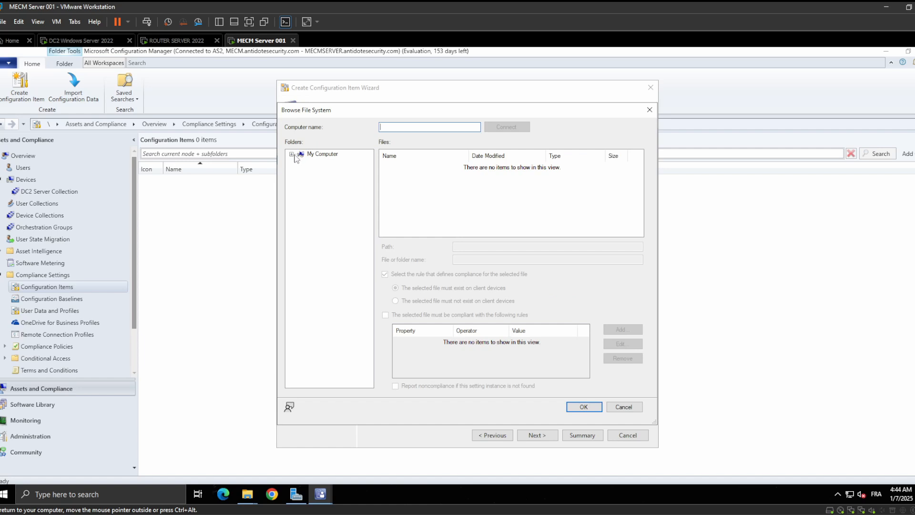
pyautogui.click(291, 154)
pyautogui.click(301, 162)
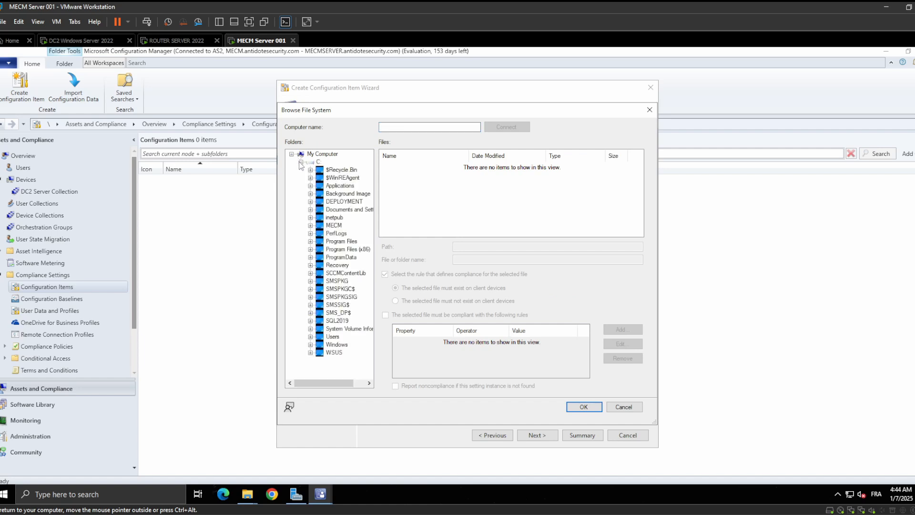
pyautogui.doubleClick(337, 241)
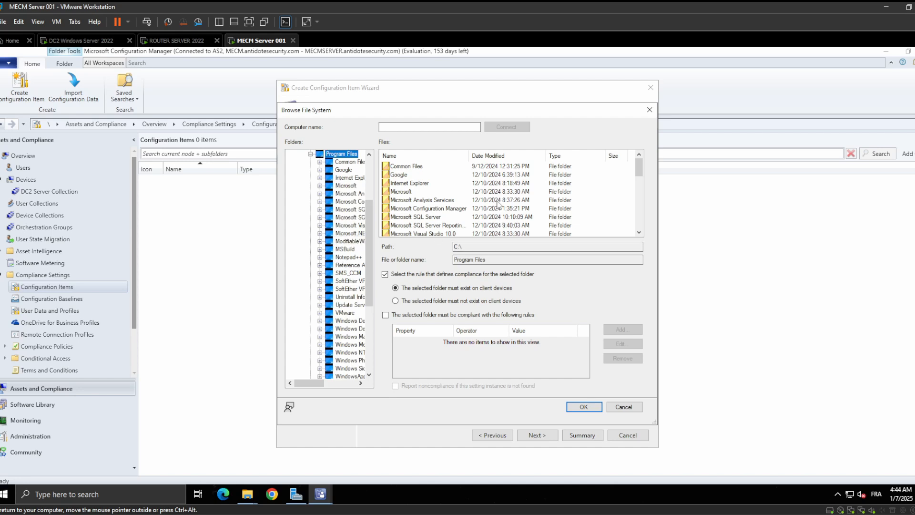
pyautogui.scroll(-4, 497, 205)
pyautogui.scroll(-2, 498, 204)
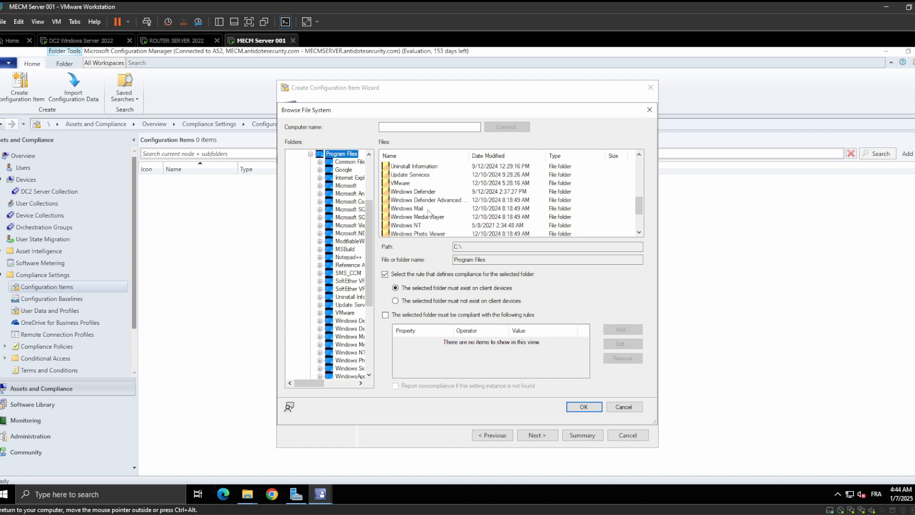
pyautogui.click(649, 110)
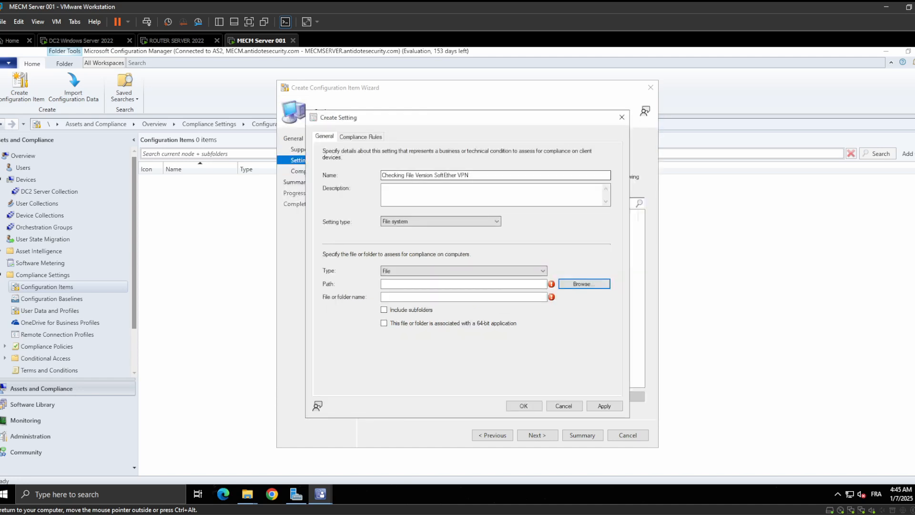
# Append "CLIENT" to the end of the setting's name
pyautogui.click(482, 176)
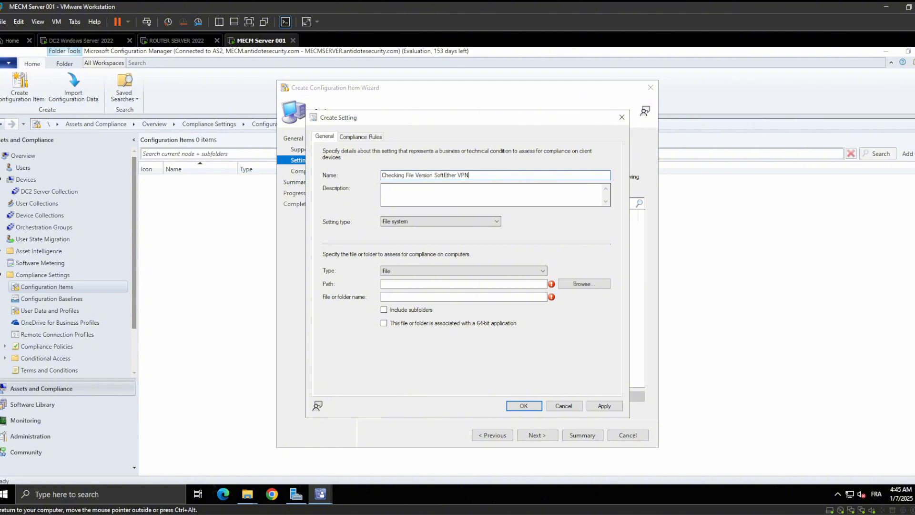
pyautogui.write('SERVER')
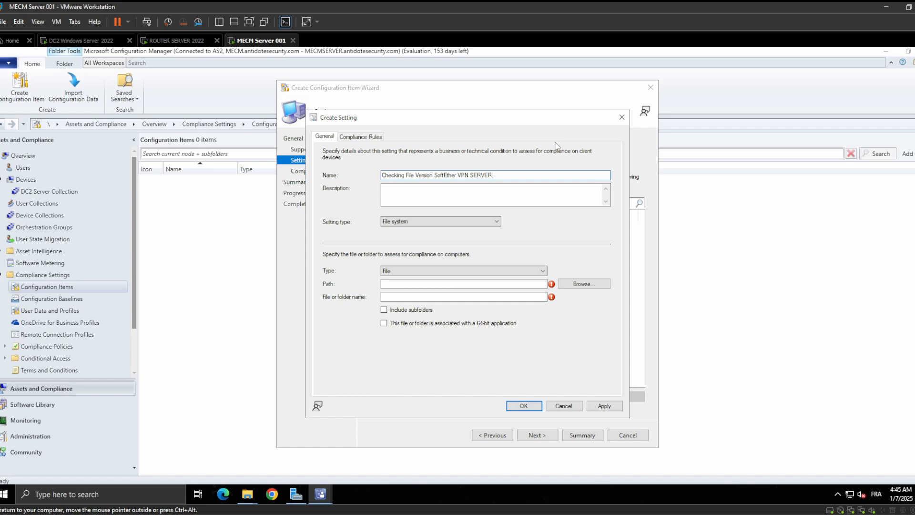
pyautogui.press('BackSpace')
pyautogui.press('BackSpace')
pyautogui.press('BackSpace')
pyautogui.press('BackSpace')
pyautogui.press('BackSpace')
pyautogui.press('BackSpace')
pyautogui.write('CLIENT')
# Browse the local C: drive to Program Files\SoftEther VPN Client and select vpncmgr_x64.exe as the file to assess
pyautogui.click(608, 285)
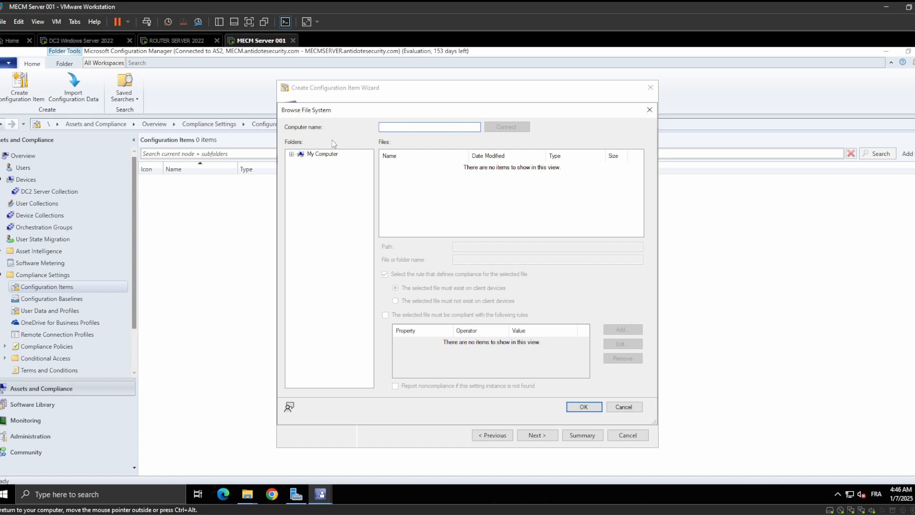
pyautogui.click(292, 153)
pyautogui.click(300, 162)
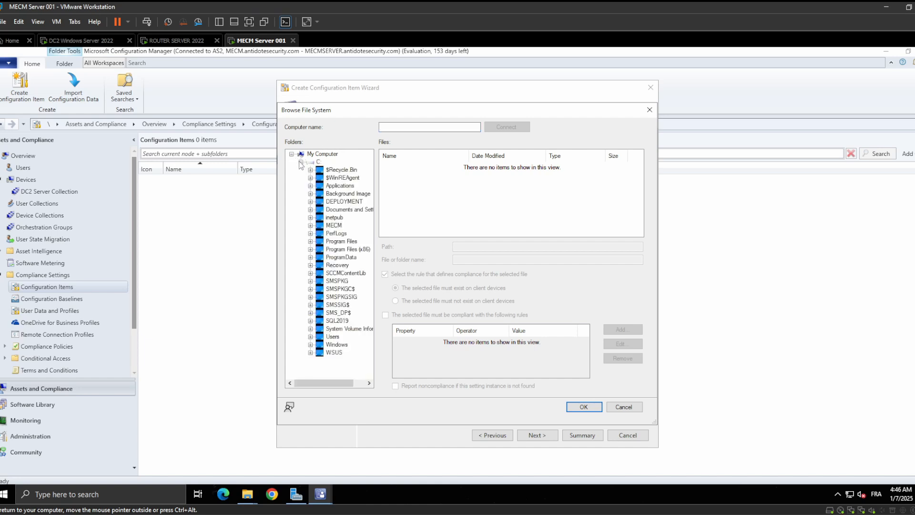
pyautogui.doubleClick(318, 241)
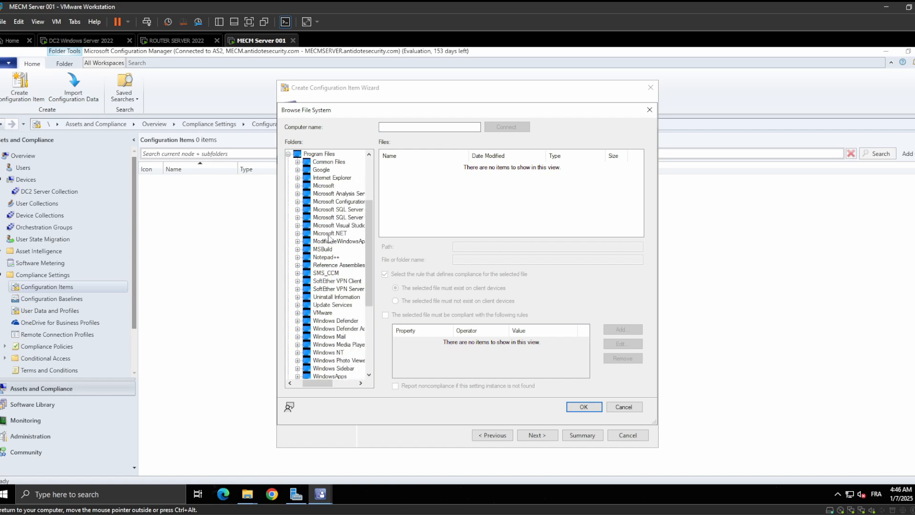
pyautogui.moveTo(274, 248); pyautogui.dragTo(184, 247)
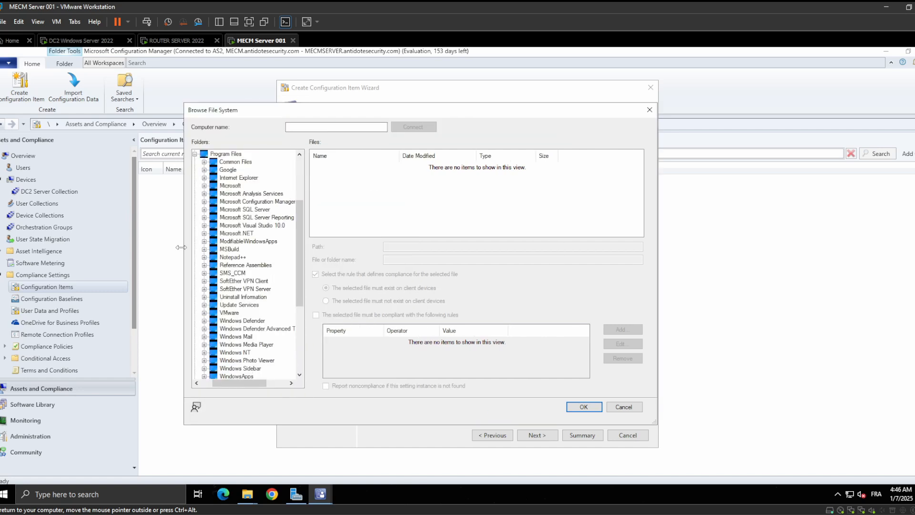
pyautogui.scroll(-4, 241, 255)
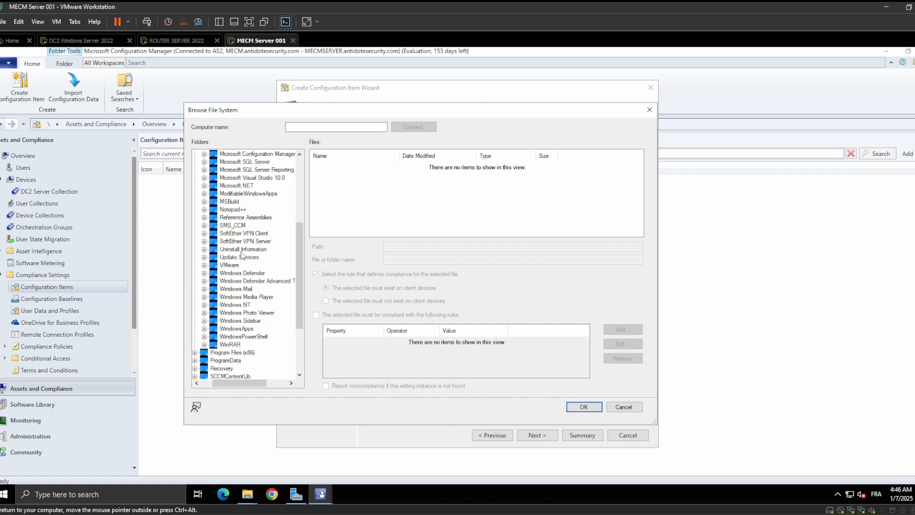
pyautogui.scroll(5, 243, 301)
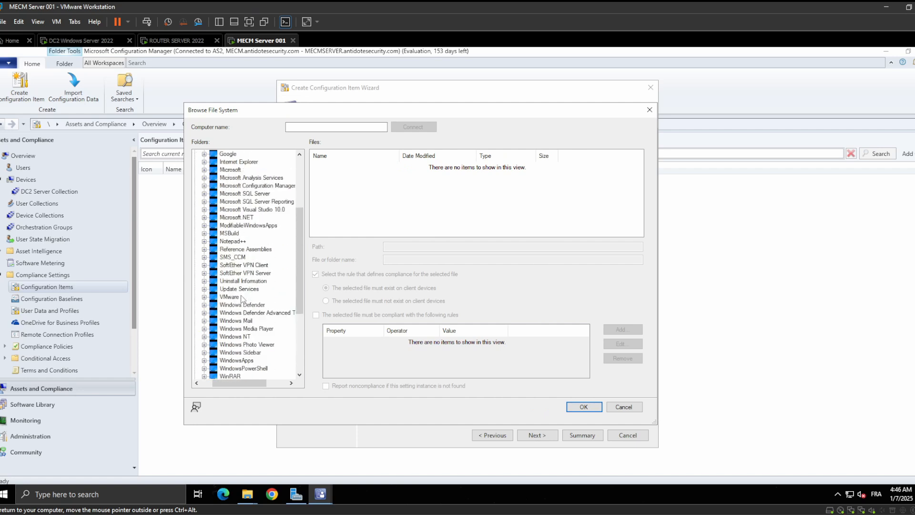
pyautogui.click(261, 313)
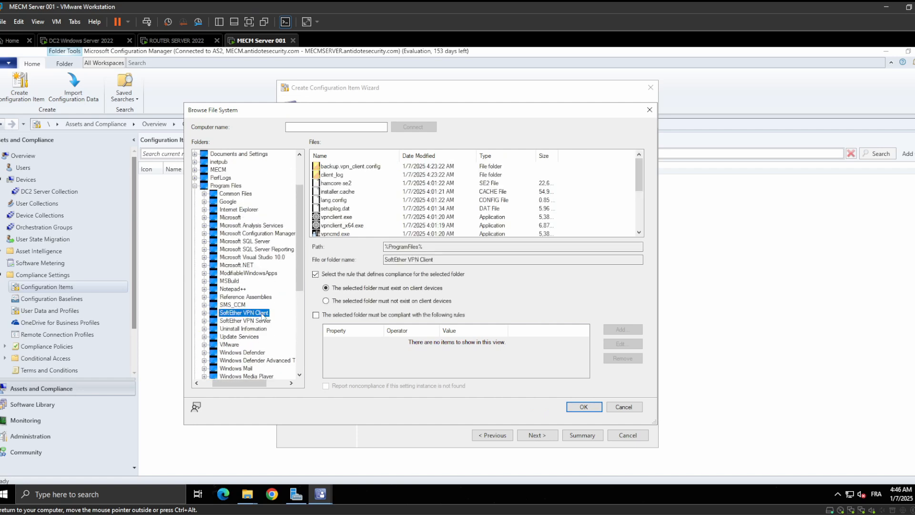
pyautogui.scroll(-3, 358, 210)
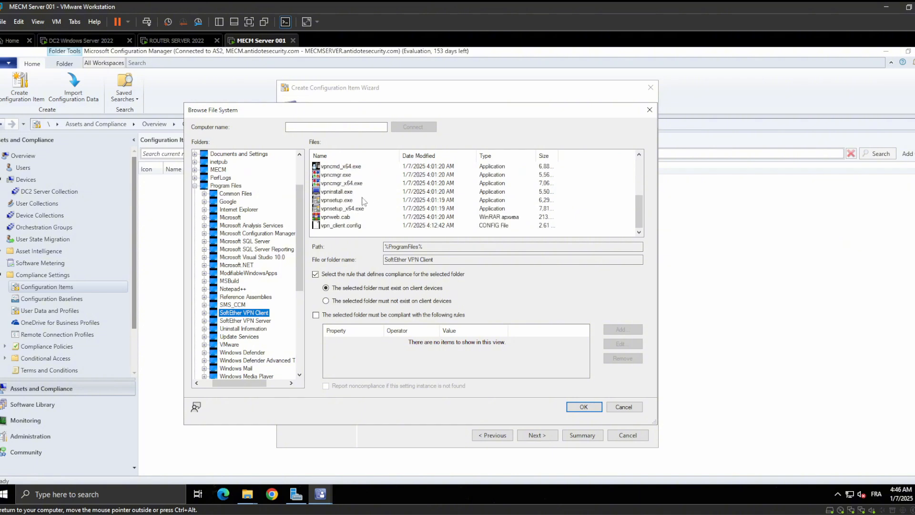
pyautogui.click(358, 184)
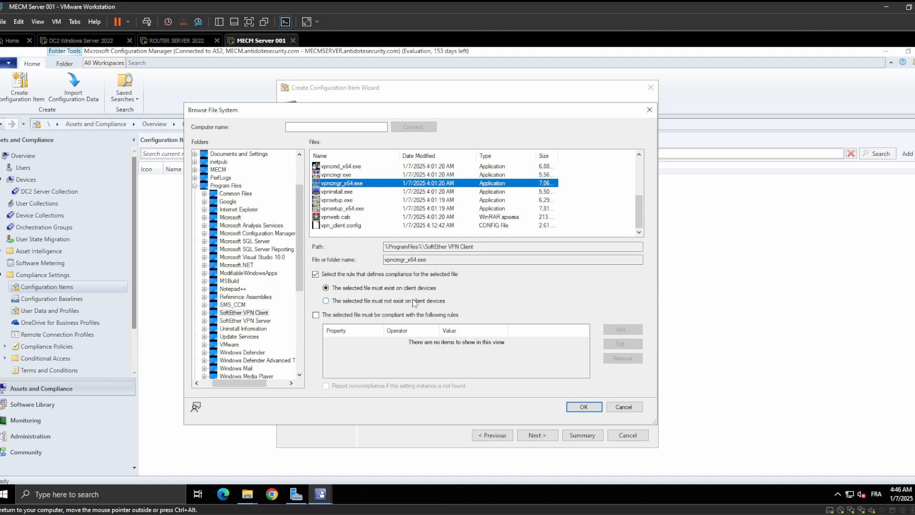
# Require the selected file to comply with property rules and start a new rule based on the File version property
pyautogui.click(324, 318)
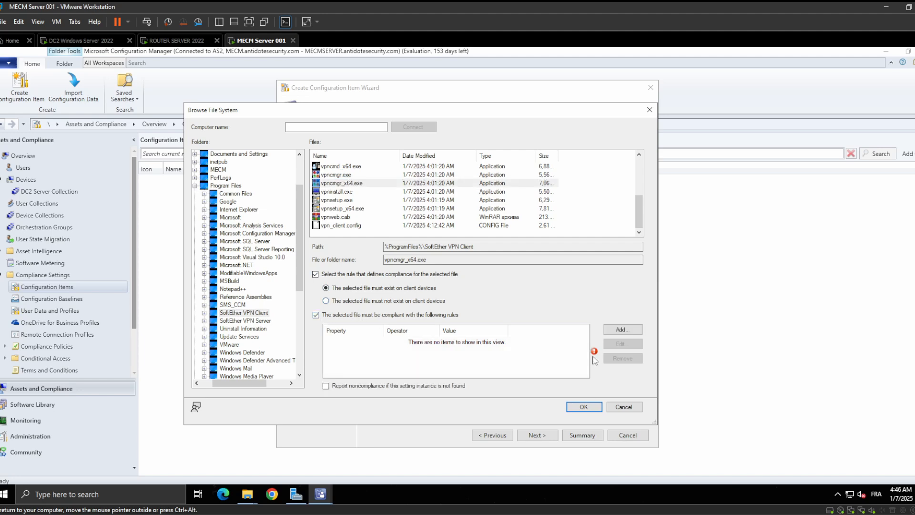
pyautogui.click(622, 332)
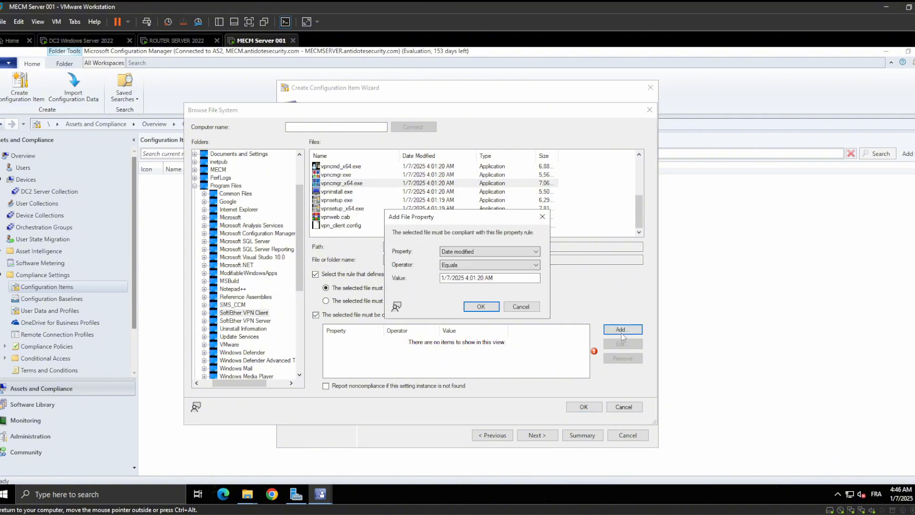
pyautogui.click(509, 253)
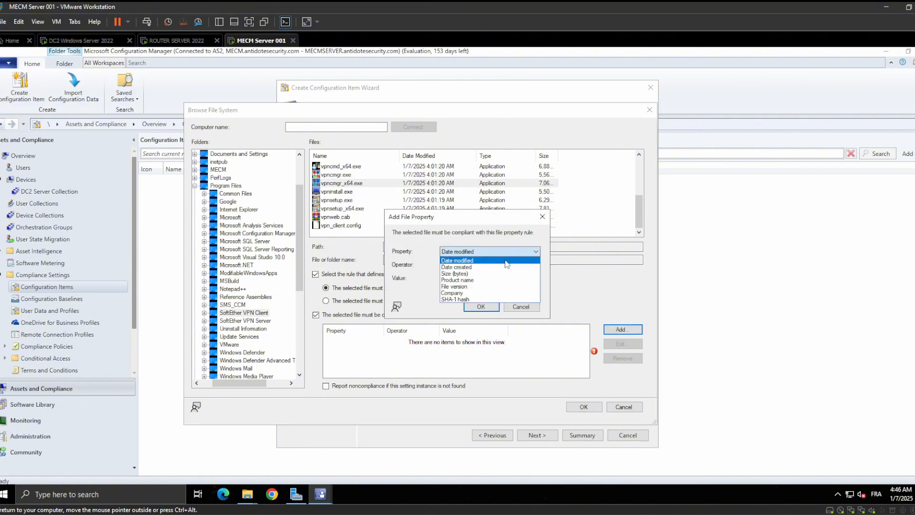
pyautogui.click(493, 286)
pyautogui.click(474, 277)
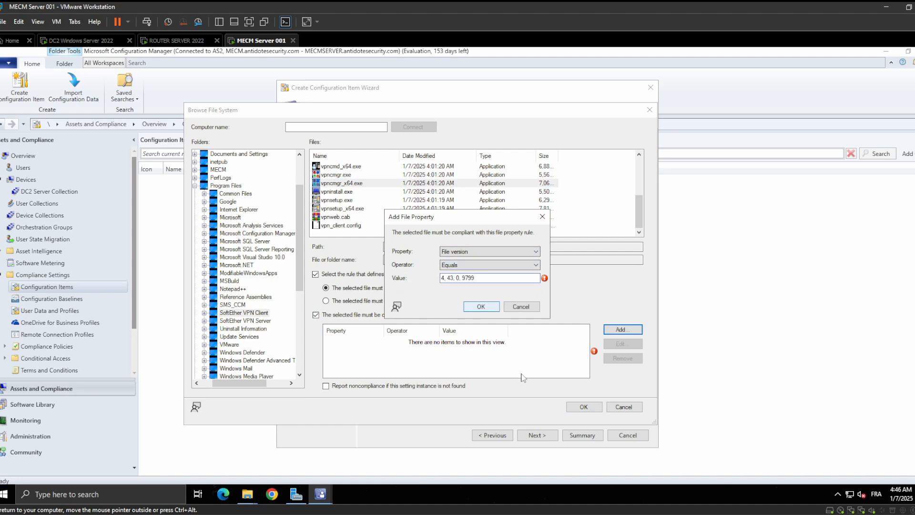
# Compare the rule's version value with the file version in the vpncmgr_x64 properties, and close the properties window
pyautogui.click(253, 493)
pyautogui.click(302, 456)
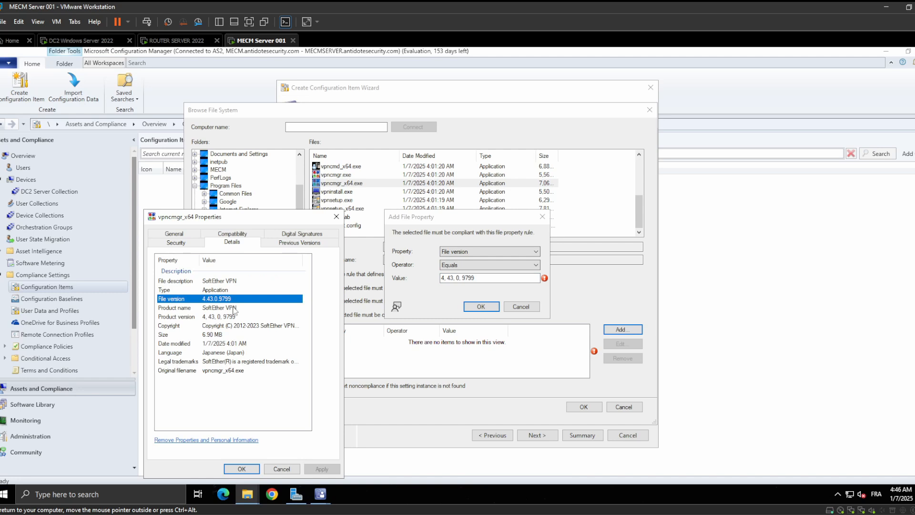
pyautogui.click(337, 216)
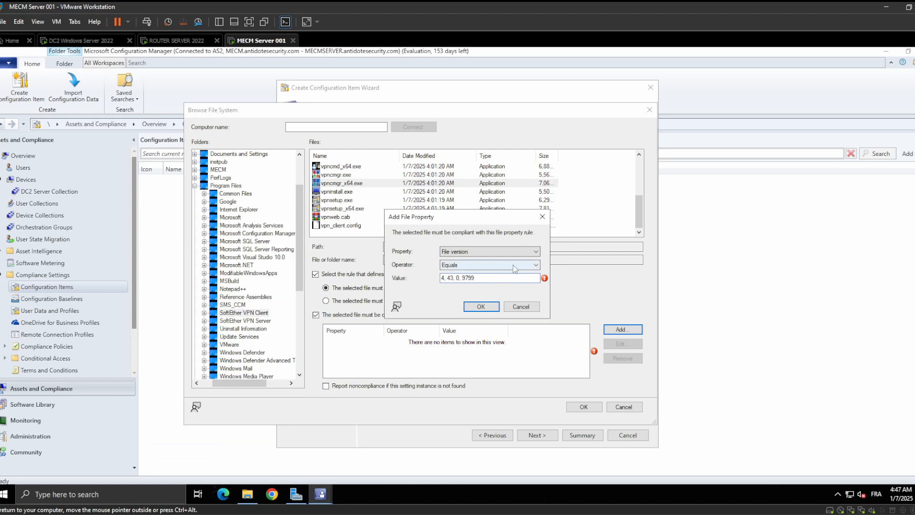
# Set the file version rule's operator to Greater than or equal to and try to save the rule
pyautogui.click(514, 264)
pyautogui.click(501, 307)
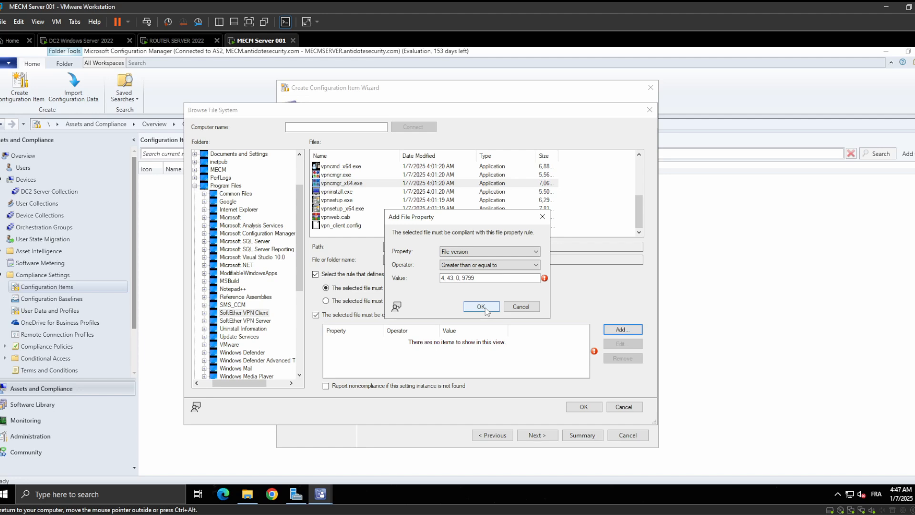
pyautogui.click(482, 307)
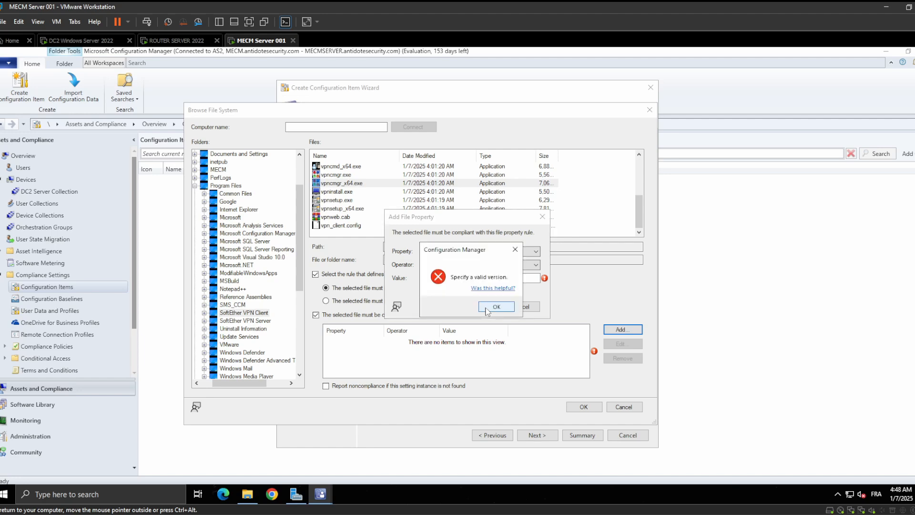
pyautogui.click(494, 307)
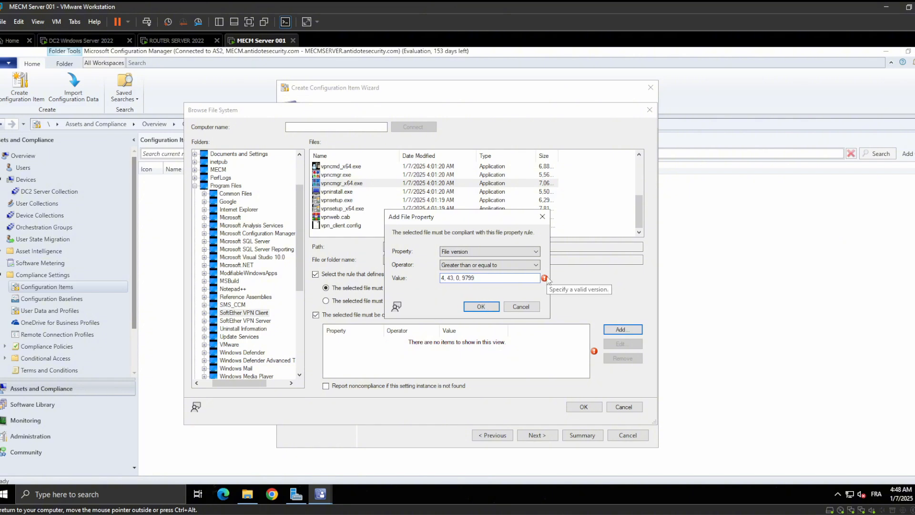
pyautogui.click(547, 513)
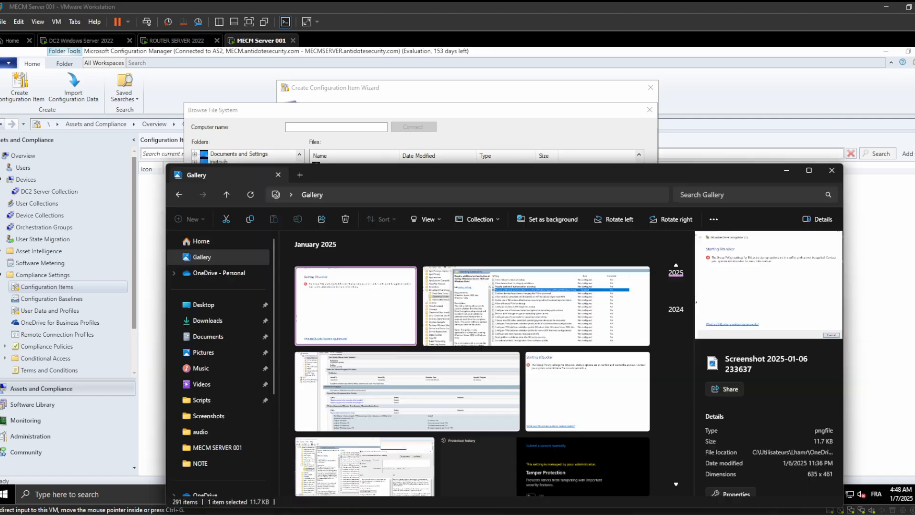
pyautogui.click(508, 514)
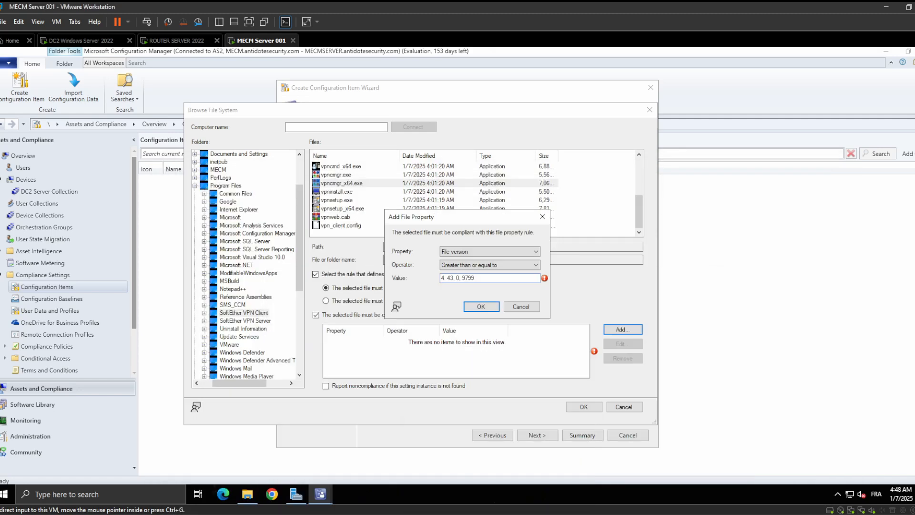
pyautogui.click(510, 514)
pyautogui.click(833, 173)
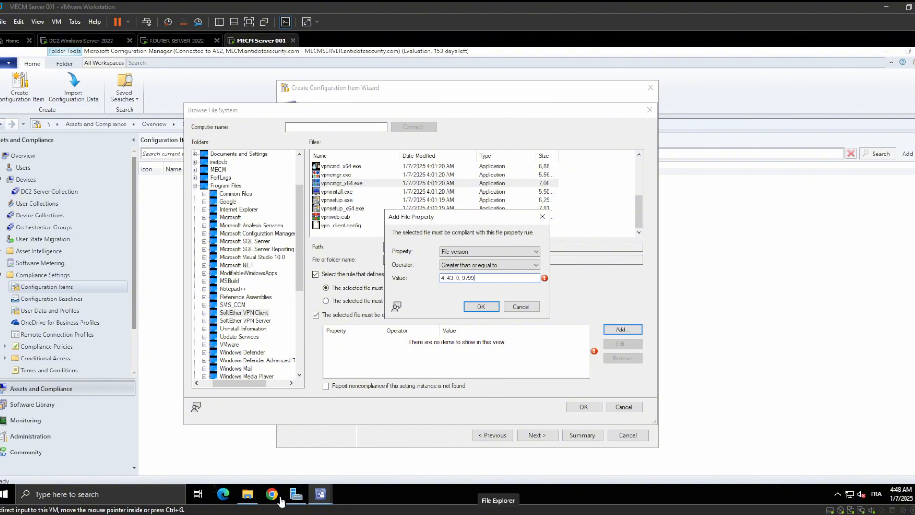
# Switch to File Explorer, examine the version details in the vpncmgr_x64 properties, and minimize the SoftEther VPN Client folder window
pyautogui.moveTo(249, 492)
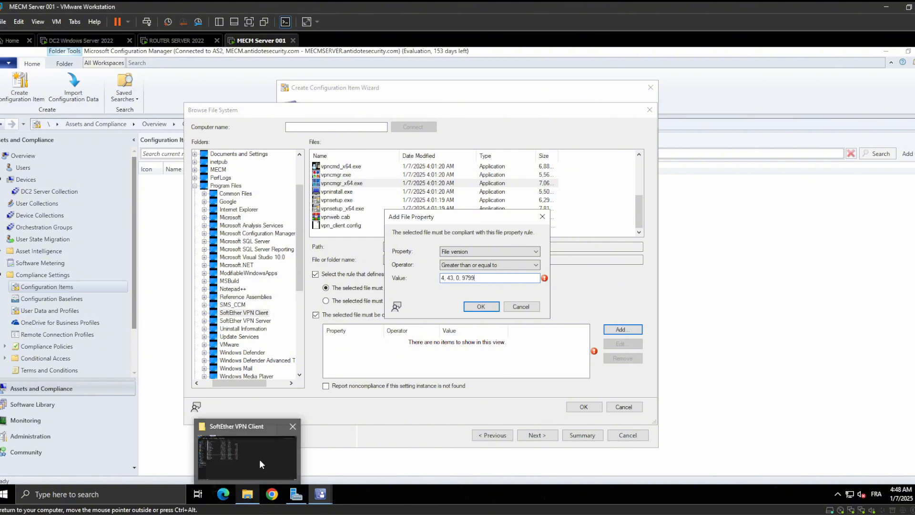
pyautogui.click(259, 456)
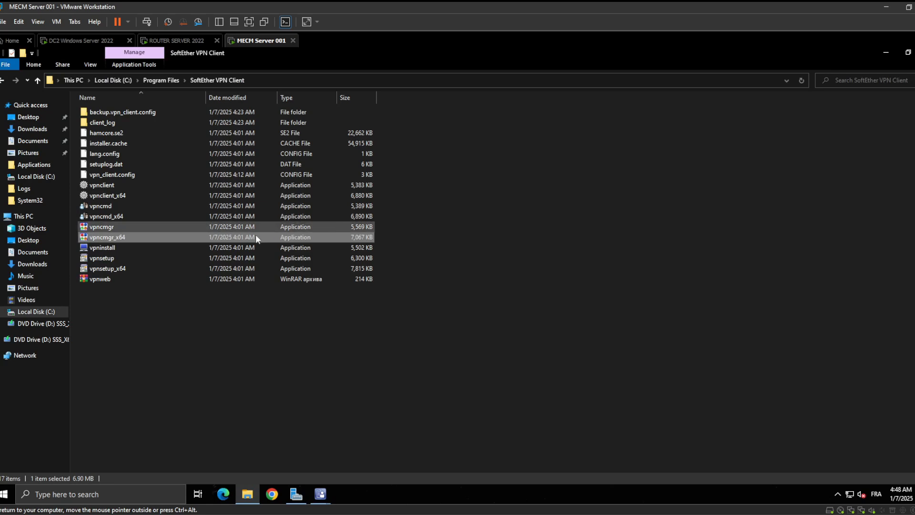
pyautogui.rightClick(208, 236)
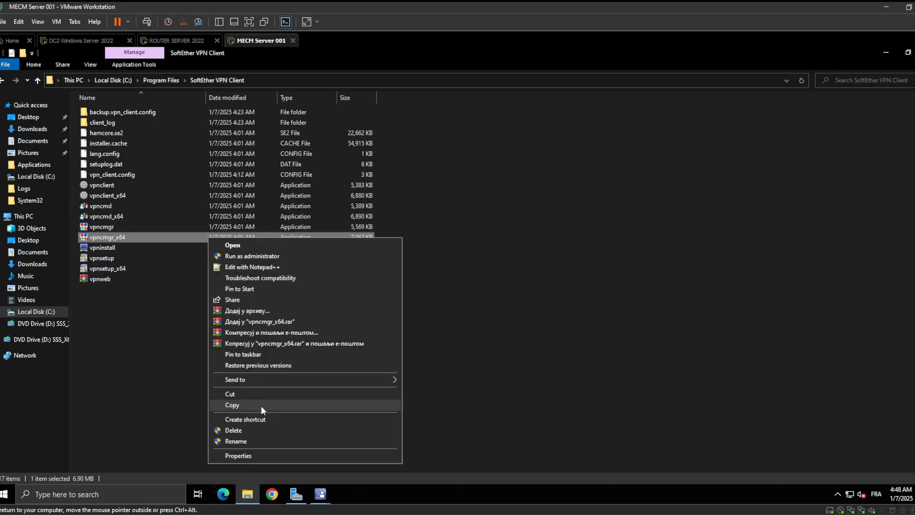
pyautogui.click(255, 453)
pyautogui.click(307, 233)
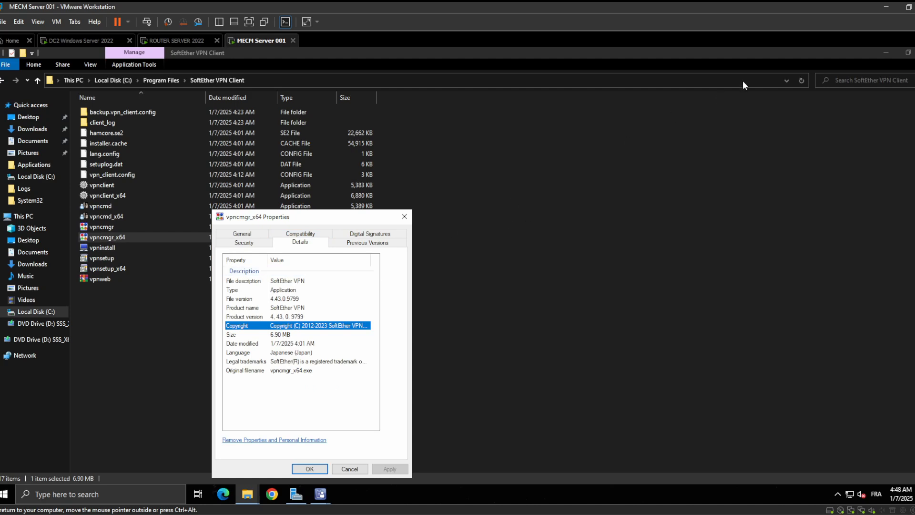
pyautogui.click(885, 53)
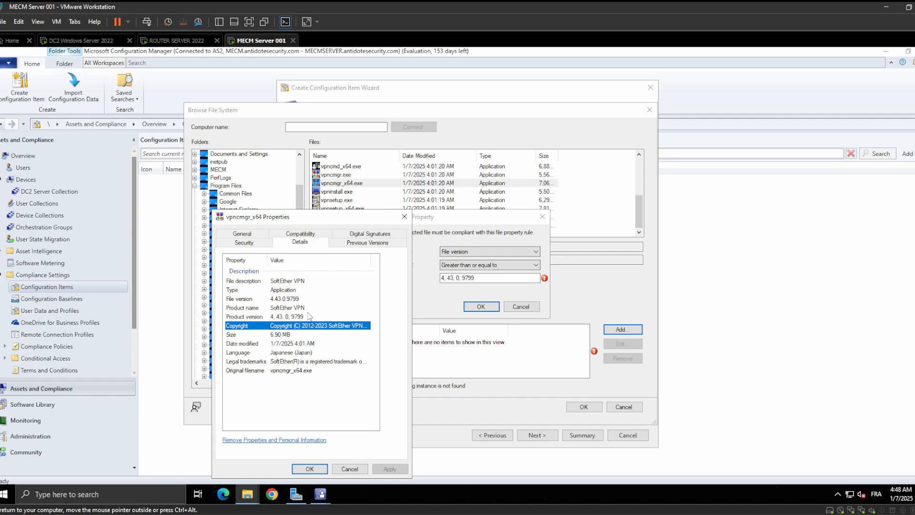
# Erase the end of the file version rule's value, leaving only the leading 4
pyautogui.click(476, 278)
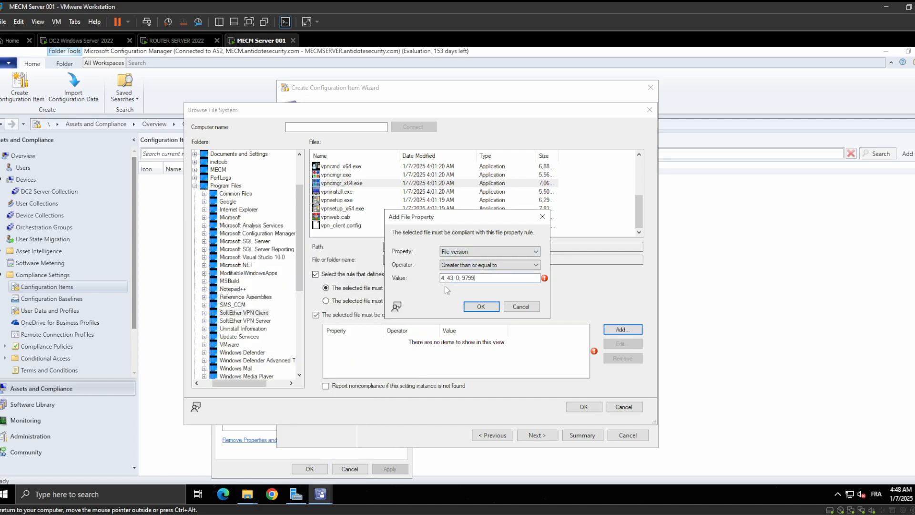
pyautogui.press('BackSpace')
pyautogui.press('BackSpace')
pyautogui.press('BackSpace')
pyautogui.press('BackSpace')
pyautogui.press('BackSpace')
pyautogui.press('BackSpace')
pyautogui.press('BackSpace')
pyautogui.press('BackSpace')
pyautogui.press('BackSpace')
pyautogui.press('BackSpace')
pyautogui.press('BackSpace')
pyautogui.press('BackSpace')
pyautogui.press('BackSpace')
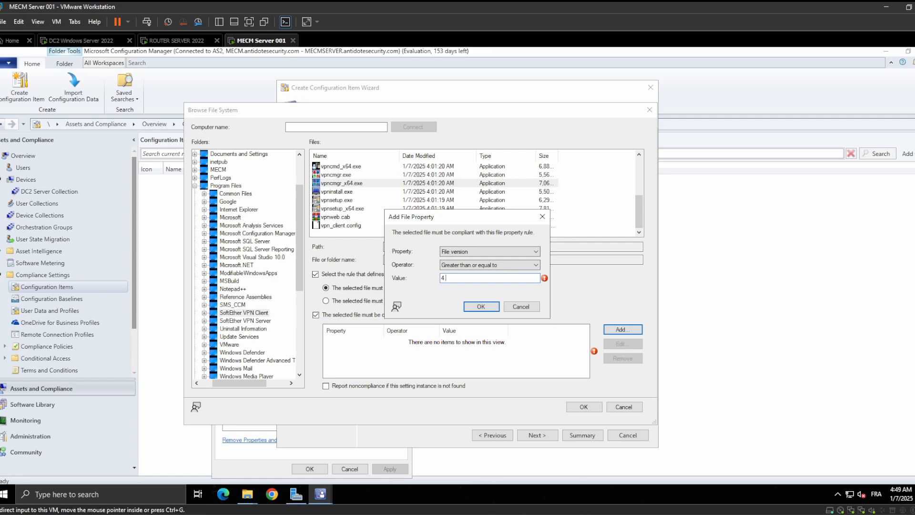
# Arrange the vpncmgr_x64 properties window and the Add File Property dialog side by side, and return to the rule's value
pyautogui.moveTo(248, 497)
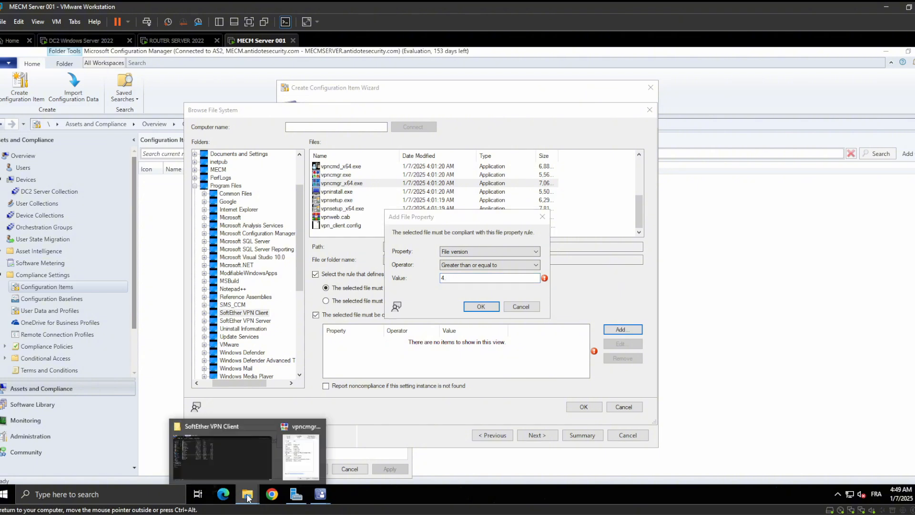
pyautogui.click(293, 448)
pyautogui.click(457, 277)
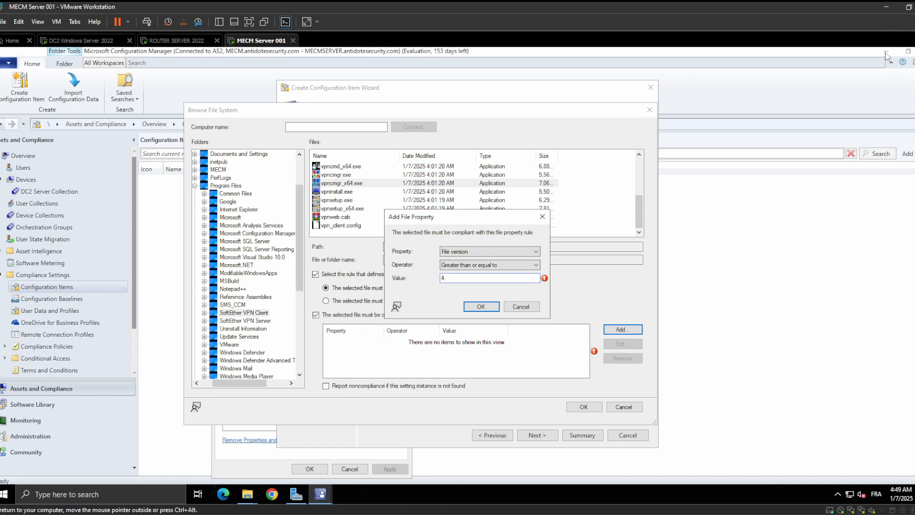
pyautogui.moveTo(470, 218); pyautogui.dragTo(449, 294)
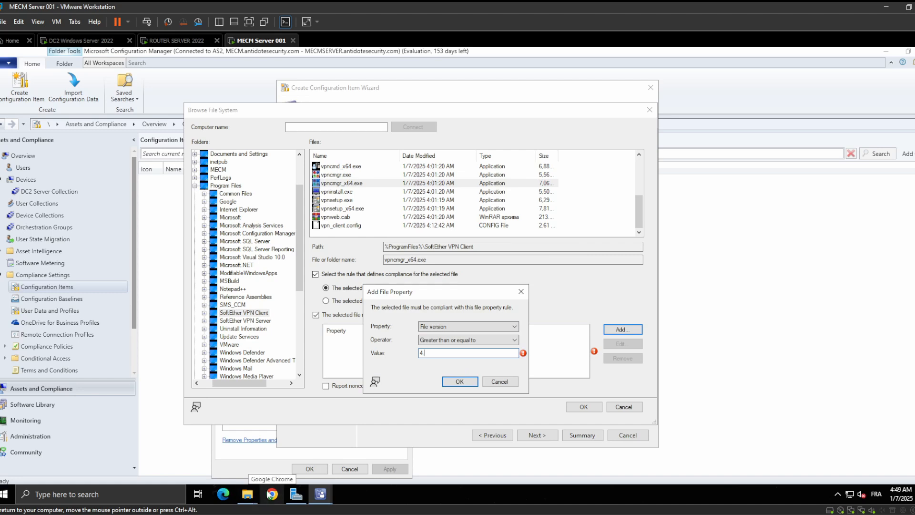
pyautogui.moveTo(245, 501)
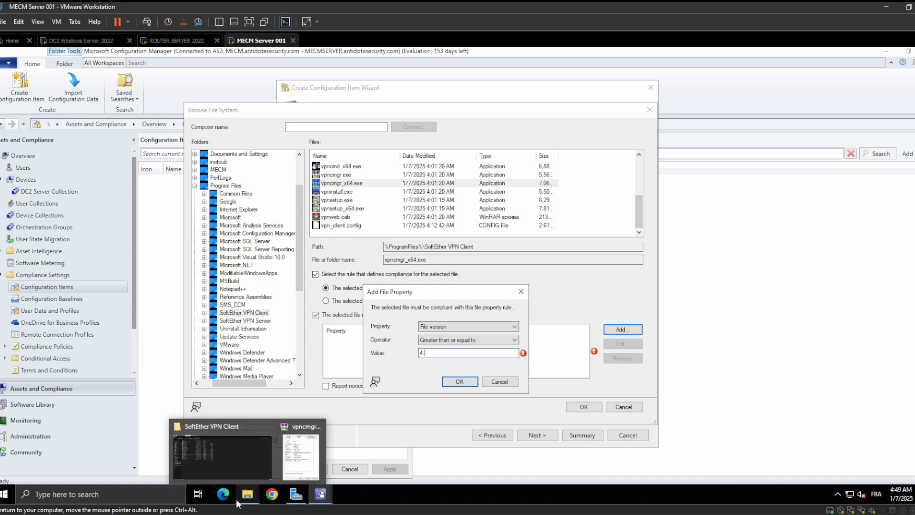
pyautogui.click(301, 467)
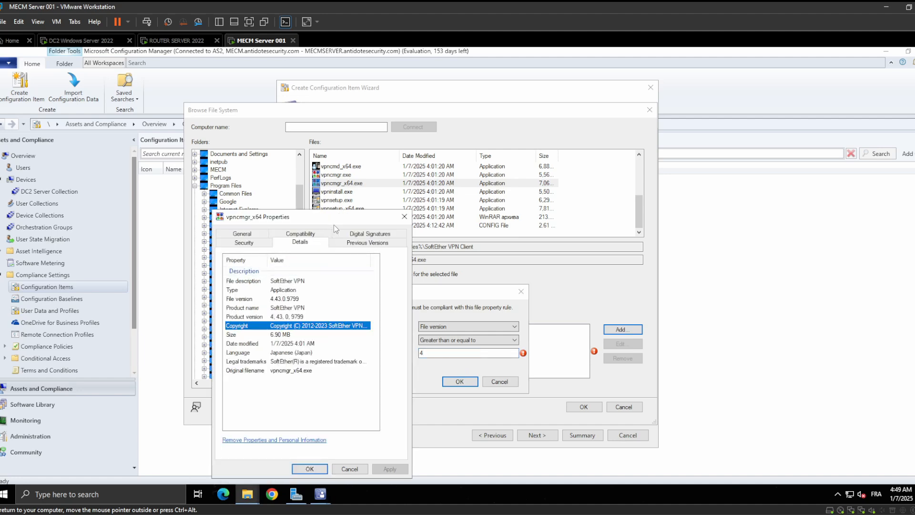
pyautogui.moveTo(334, 224); pyautogui.dragTo(153, 202)
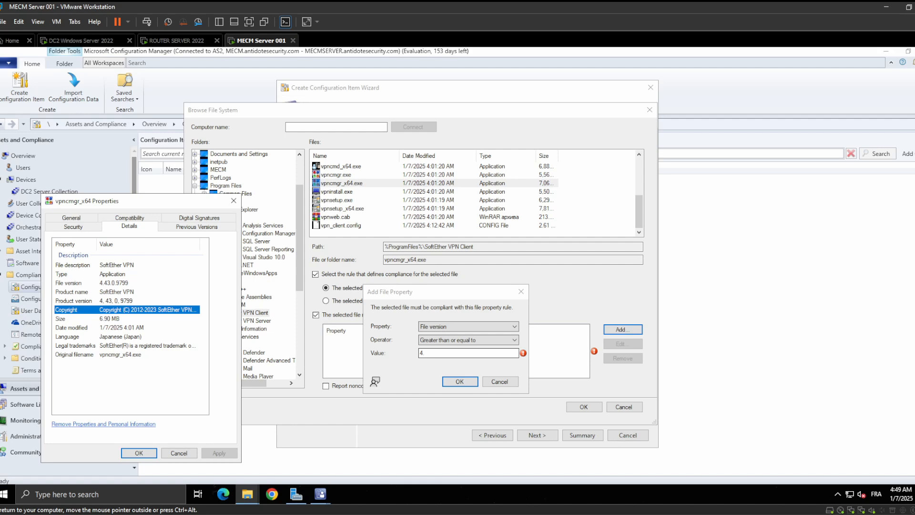
pyautogui.click(441, 353)
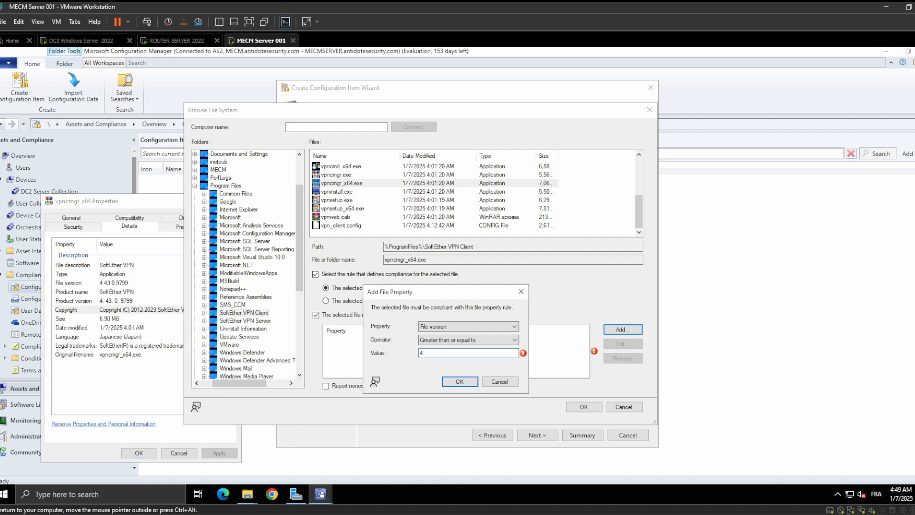
# Complete the file version rule's value as 4.43.0.9799 and save the rule
pyautogui.write('.43.0.9799')
pyautogui.press('Right')
pyautogui.press('Right')
pyautogui.press('Right')
pyautogui.press('Right')
pyautogui.hotkey('ctrl', 'a')
pyautogui.press('Right')
pyautogui.click(457, 381)
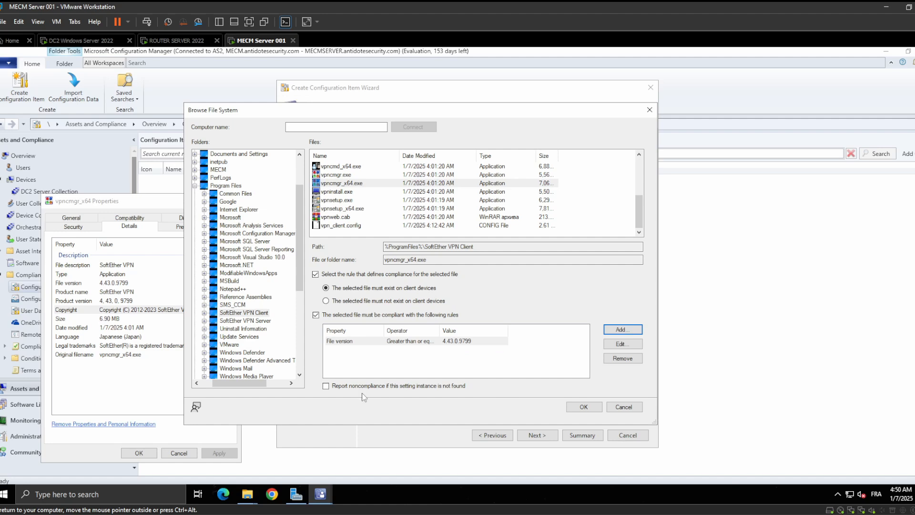
# Report noncompliance if the setting instance is not found, associate the file with a 64-bit application, and save the setting
pyautogui.click(335, 387)
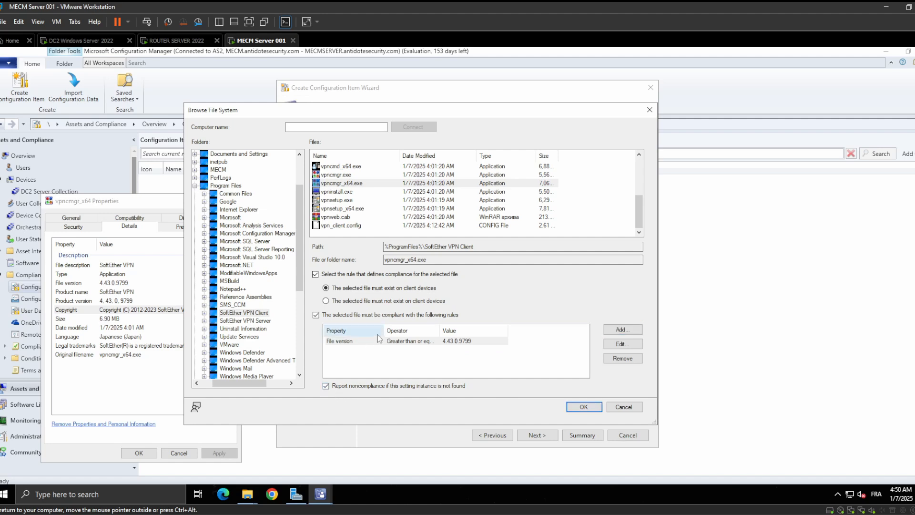
pyautogui.click(586, 408)
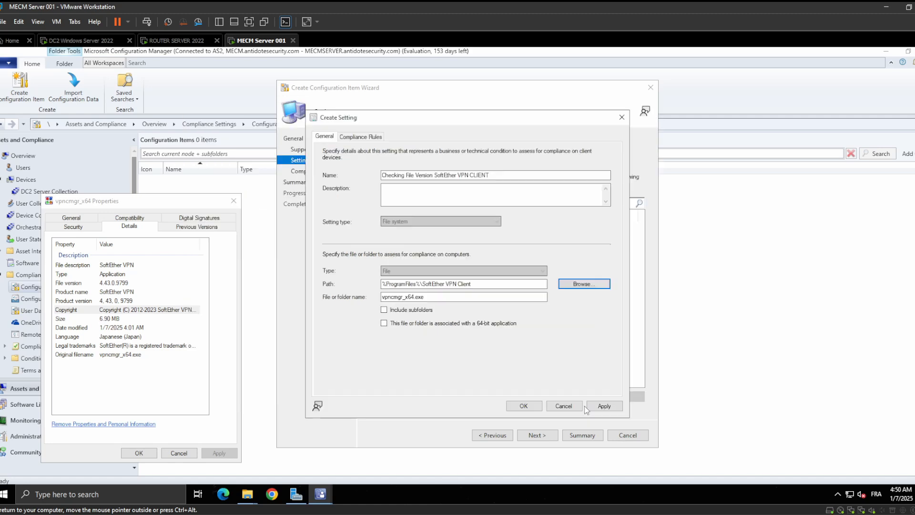
pyautogui.click(399, 326)
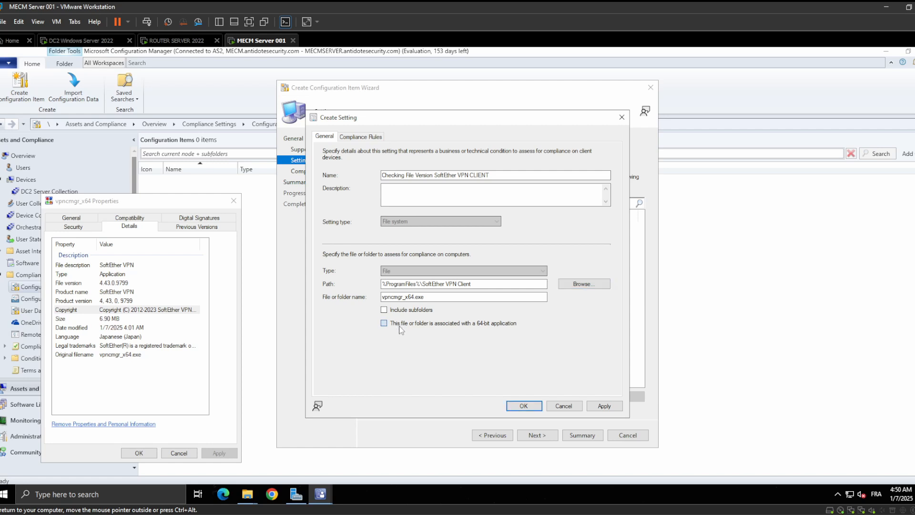
pyautogui.click(596, 406)
pyautogui.click(523, 405)
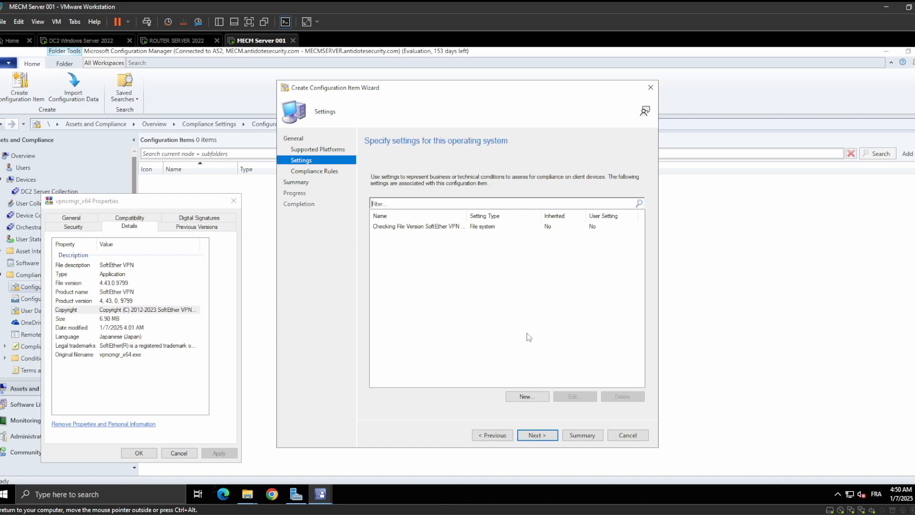
# Review the compliance rules in the wizard and in the Checking File Version SoftEther VPN CLIENT setting's properties
pyautogui.click(540, 436)
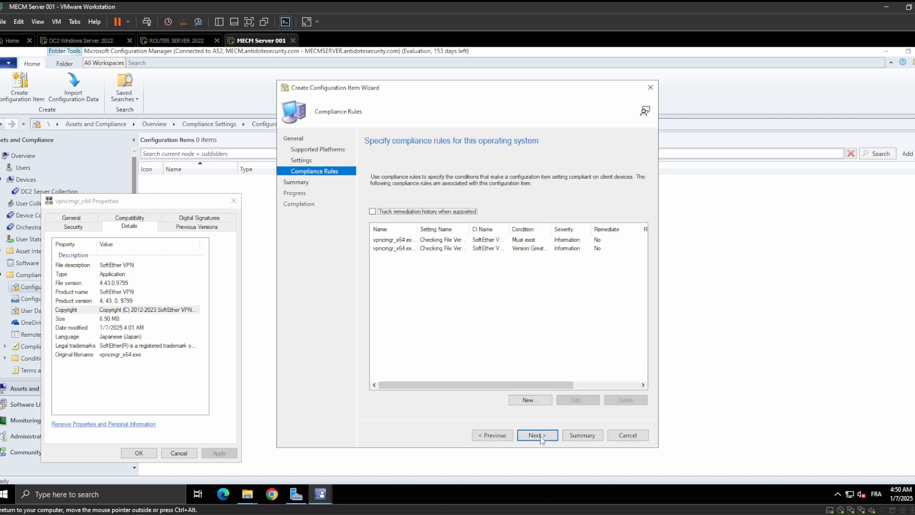
pyautogui.click(501, 436)
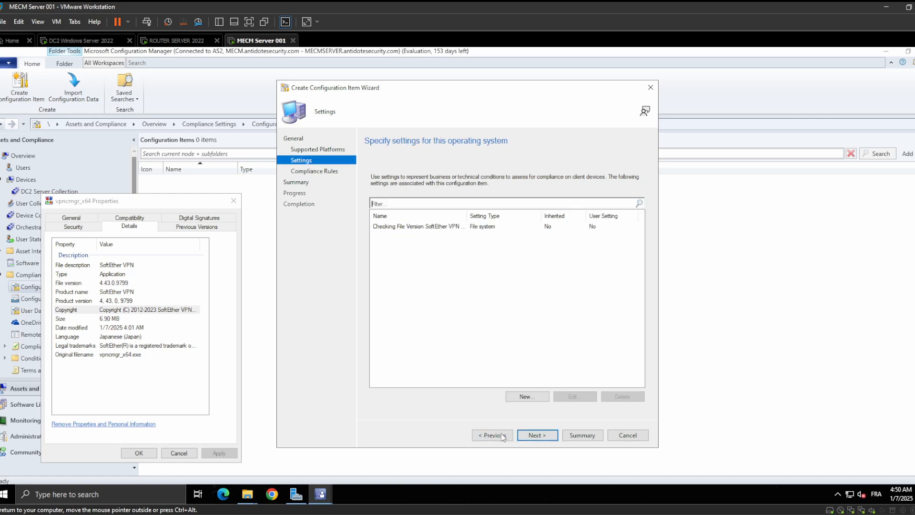
pyautogui.doubleClick(449, 227)
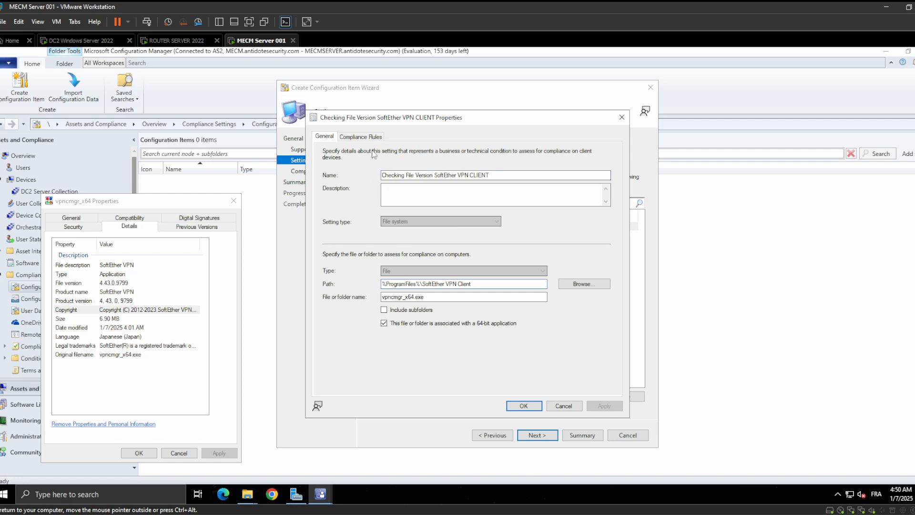
pyautogui.click(362, 138)
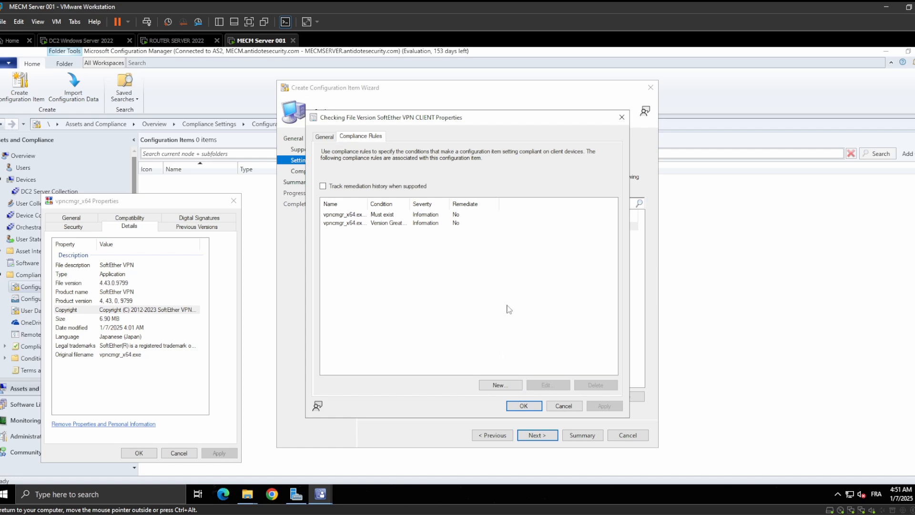
pyautogui.click(522, 404)
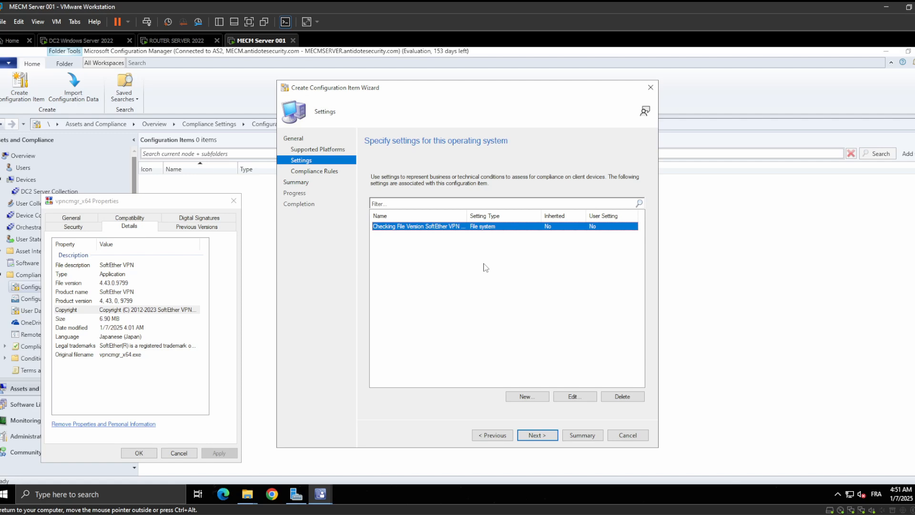
# Complete the configuration item wizard with the existing compliance rules and close the vpncmgr_x64 properties window
pyautogui.click(543, 435)
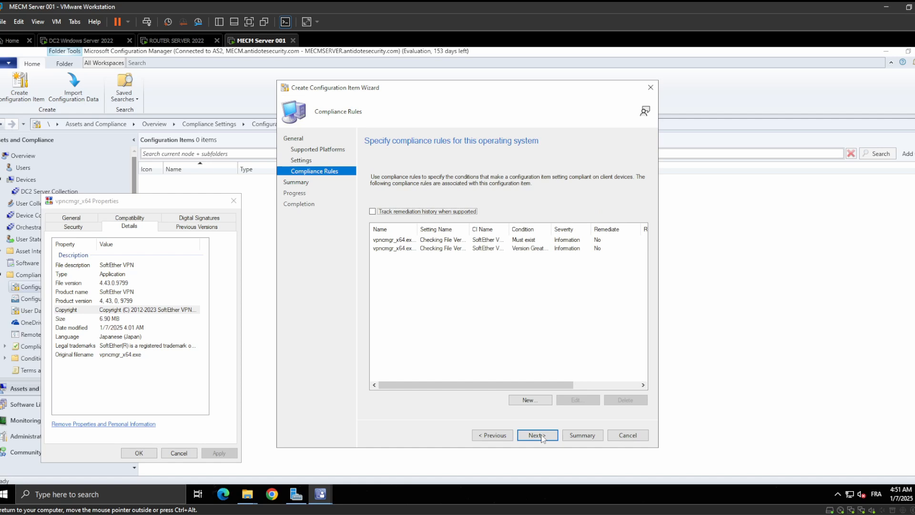
pyautogui.click(542, 435)
pyautogui.click(542, 435)
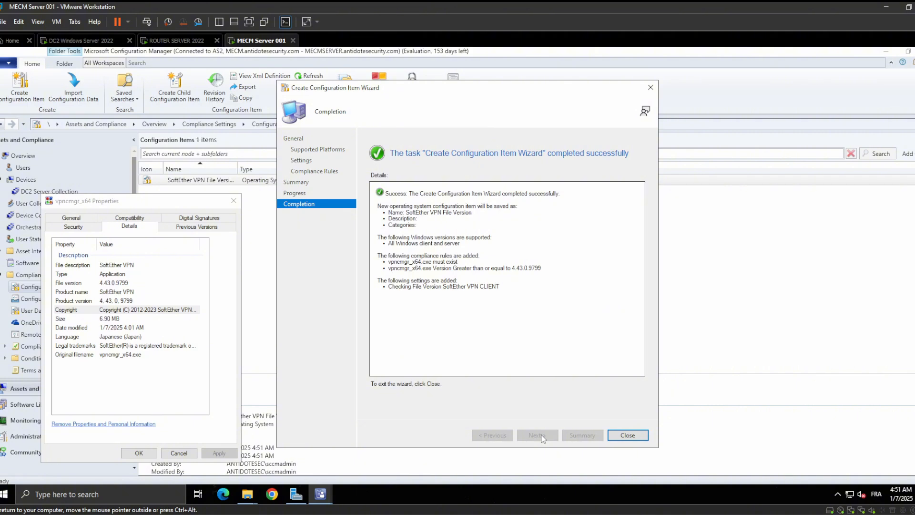
pyautogui.click(614, 434)
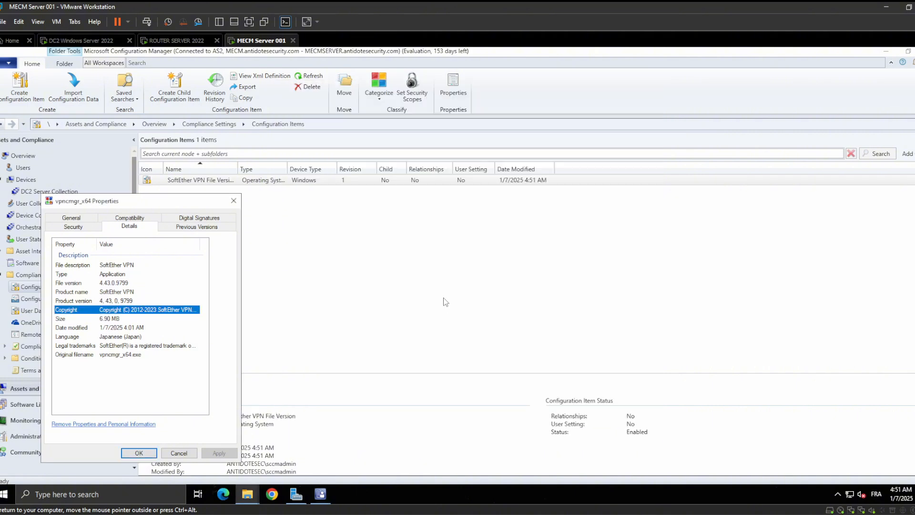
pyautogui.click(233, 200)
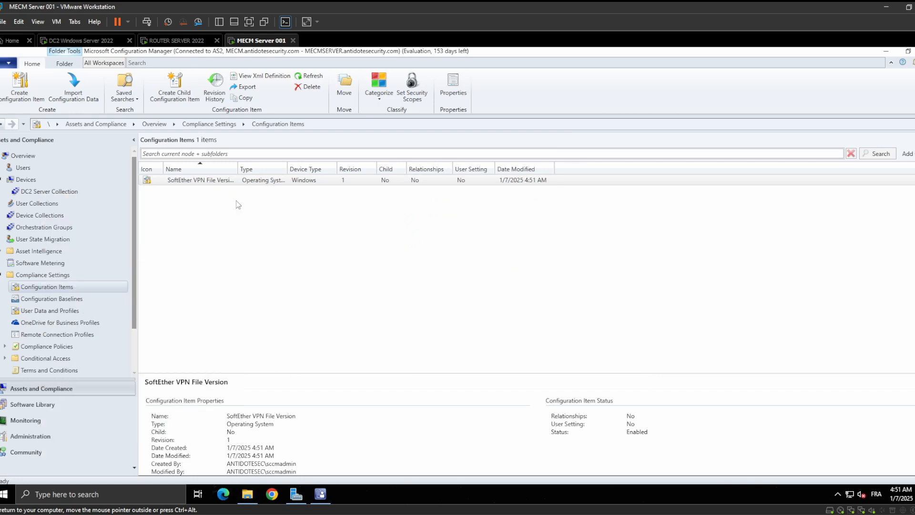
# Widen the Name column in the configuration items list and rename the item to SoftEther VPN CLIENT File Version
pyautogui.click(50, 299)
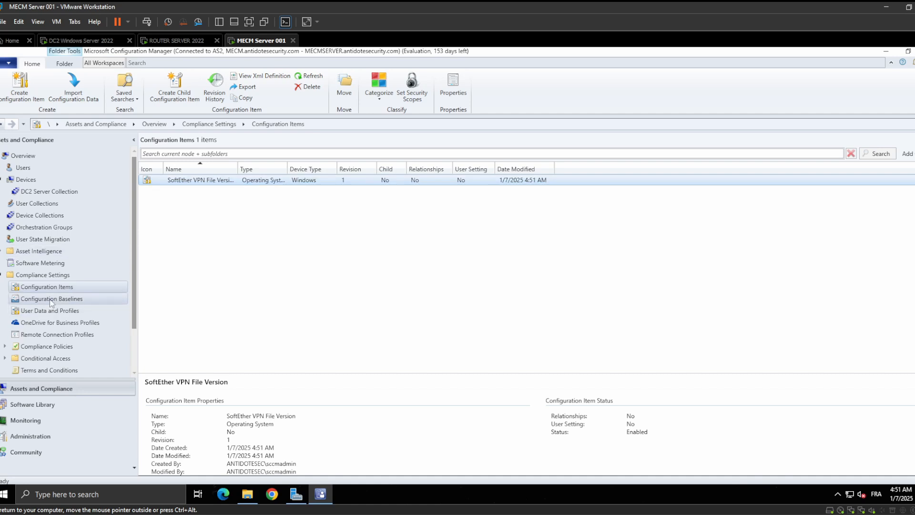
pyautogui.click(61, 288)
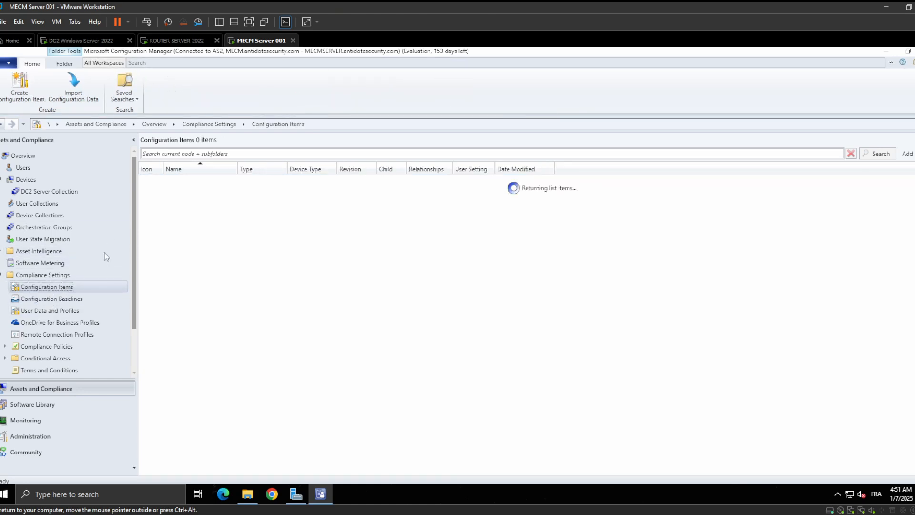
pyautogui.moveTo(237, 167); pyautogui.dragTo(265, 162)
pyautogui.rightClick(203, 180)
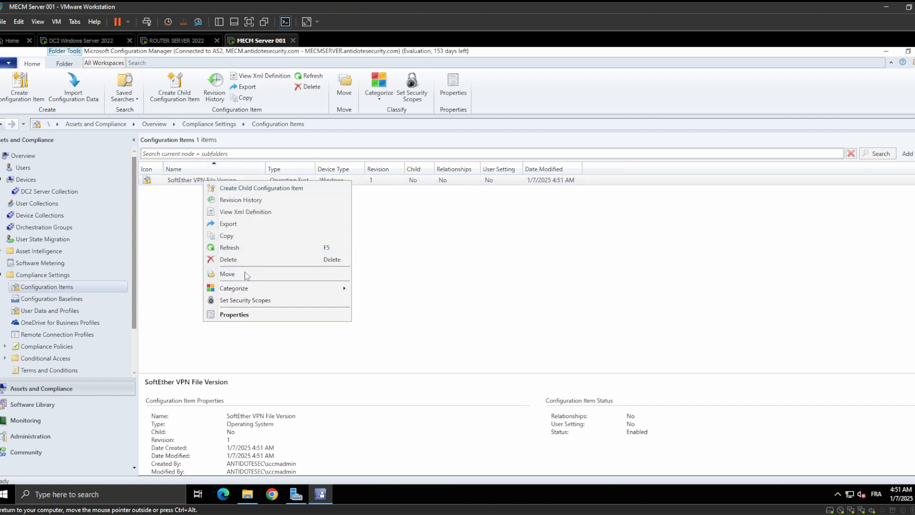
pyautogui.click(243, 315)
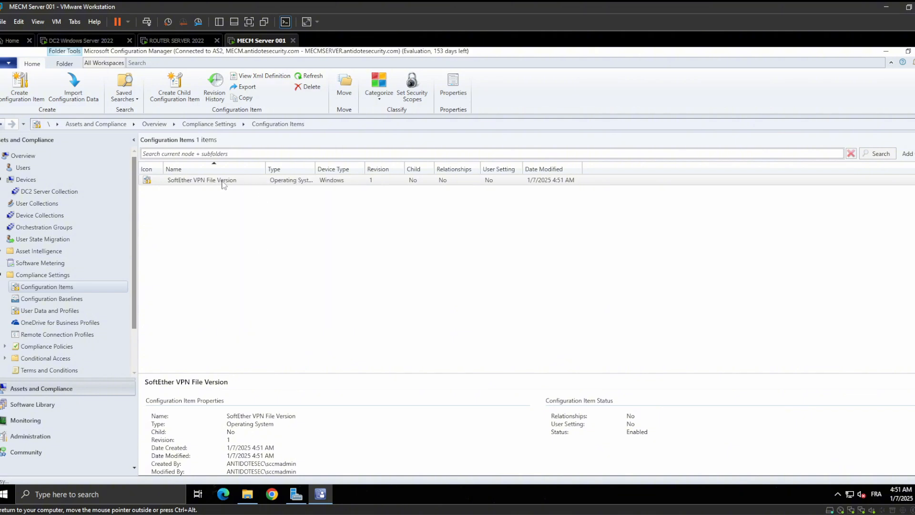
pyautogui.click(482, 159)
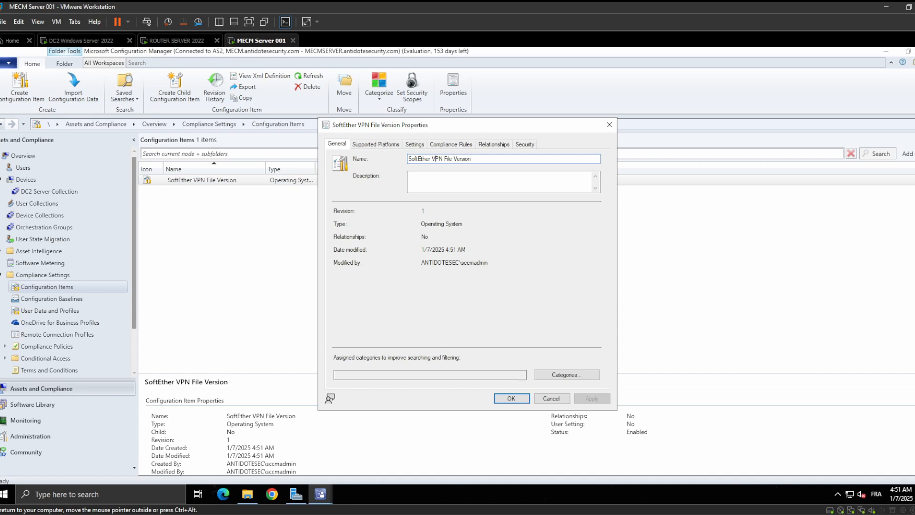
pyautogui.write('CLIENT')
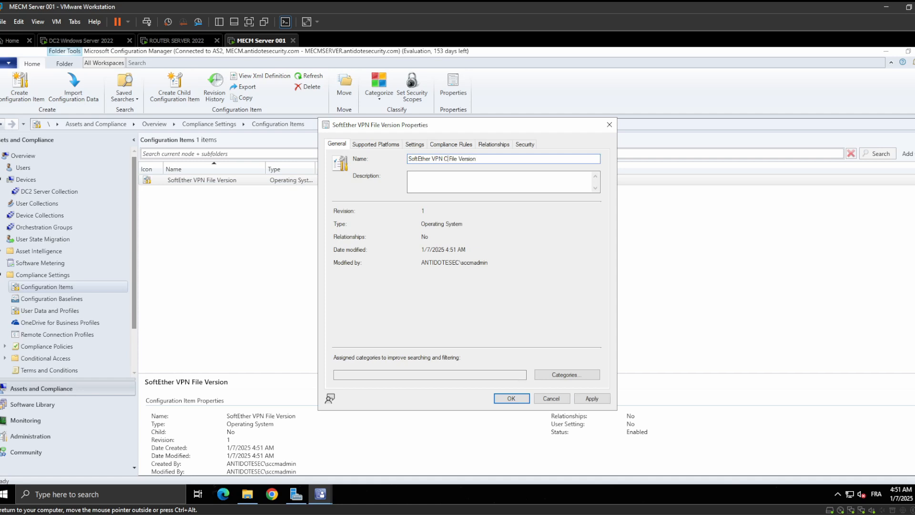
pyautogui.press('BackSpace')
pyautogui.click(513, 399)
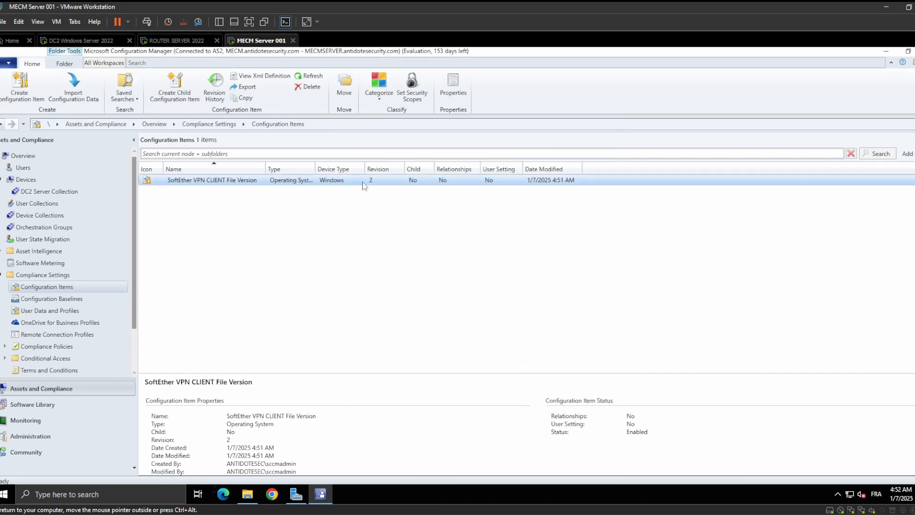
# Start a new configuration baseline and name it SoftEther Client Version Check
pyautogui.click(64, 299)
pyautogui.rightClick(191, 204)
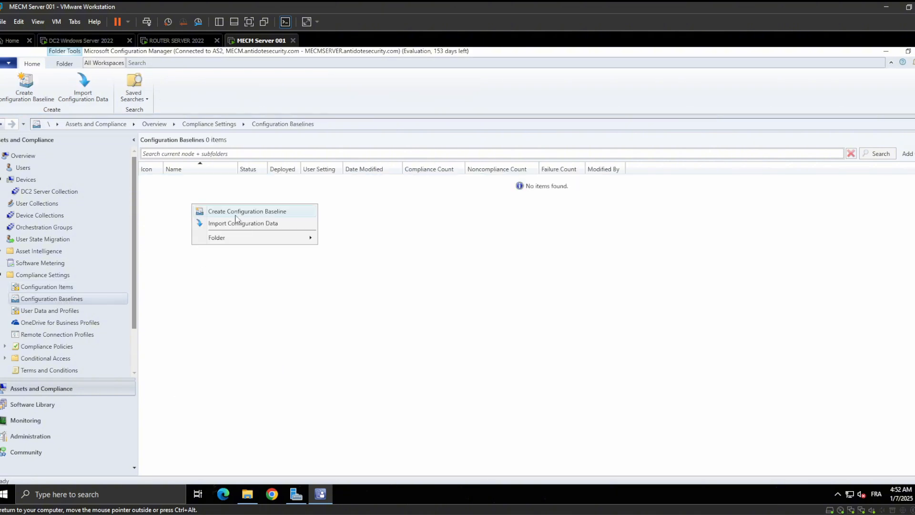
pyautogui.click(238, 212)
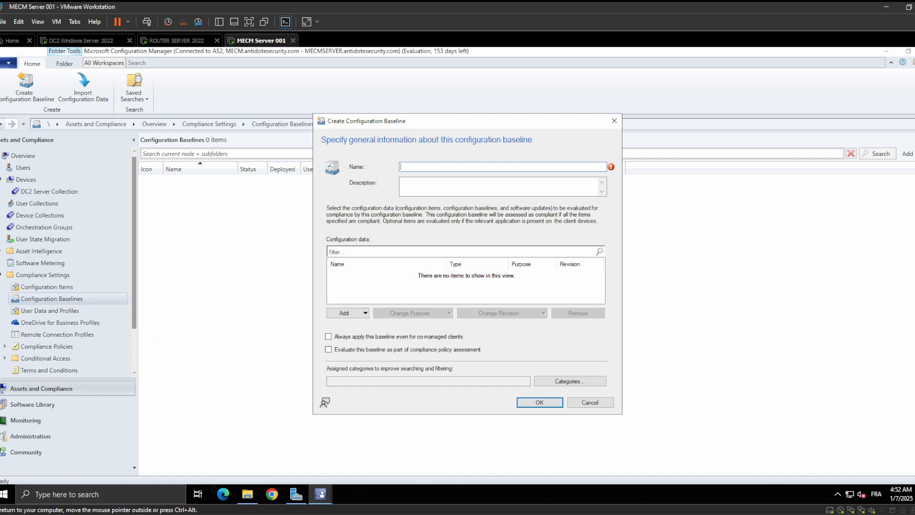
pyautogui.write('SO')
pyautogui.write('ftEthe')
pyautogui.write('r Version')
pyautogui.write('Client ')
pyautogui.write(' Check')
# Add the SoftEther VPN CLIENT File Version configuration item to the baseline and create the baseline
pyautogui.click(365, 314)
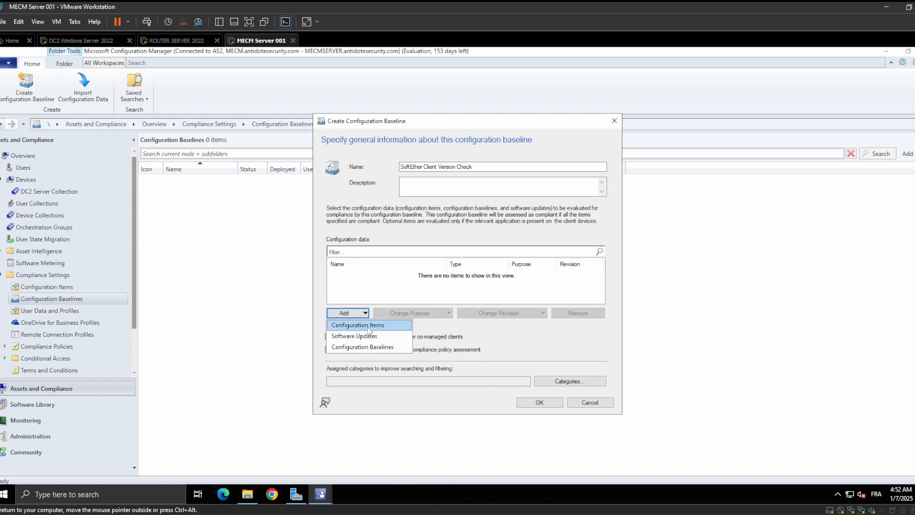
pyautogui.click(365, 324)
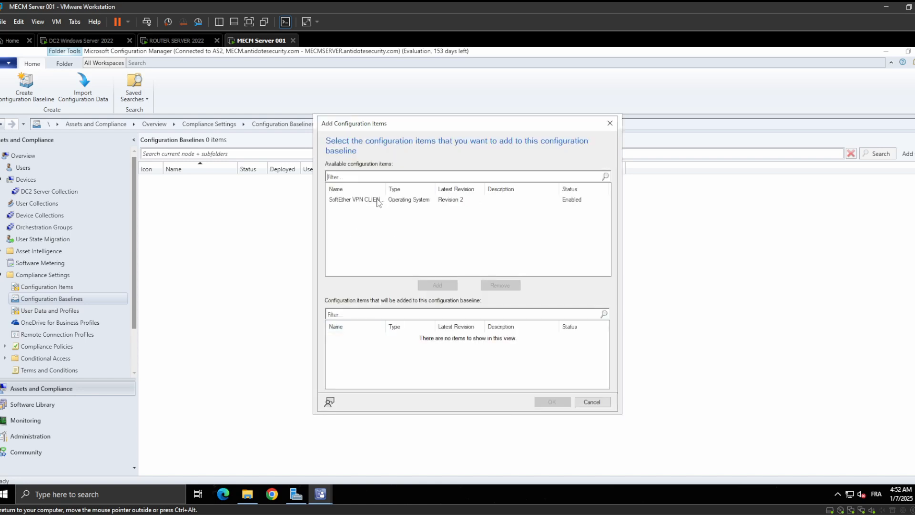
pyautogui.doubleClick(377, 200)
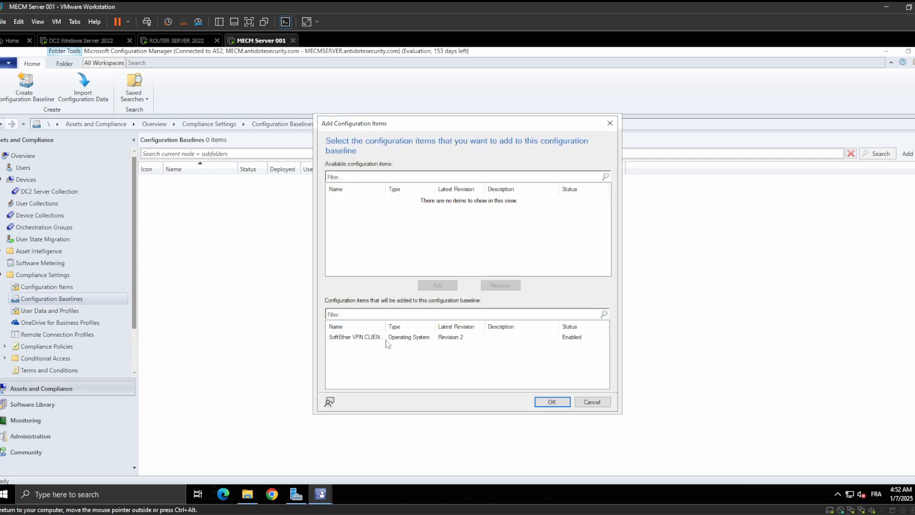
pyautogui.click(552, 402)
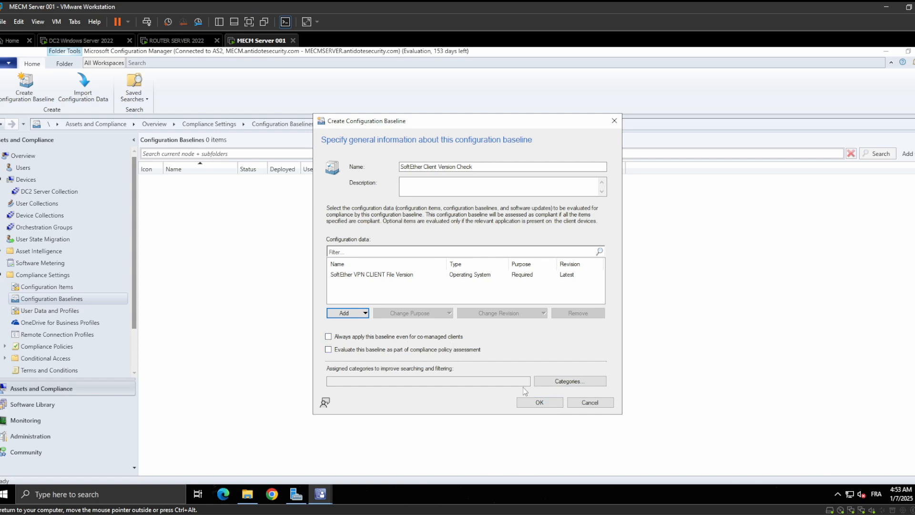
pyautogui.click(542, 404)
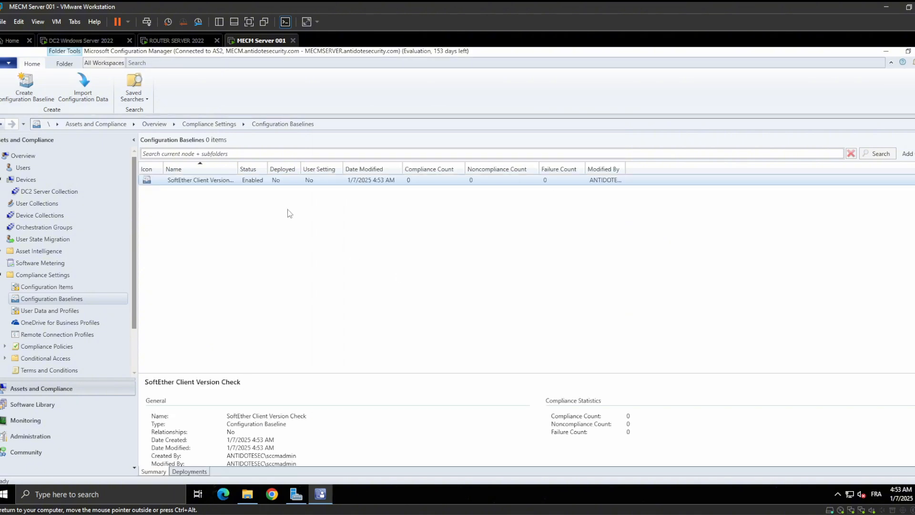
# Start deploying the SoftEther Client Version Check baseline and choose DC2 Server Collection as its target device collection
pyautogui.rightClick(214, 183)
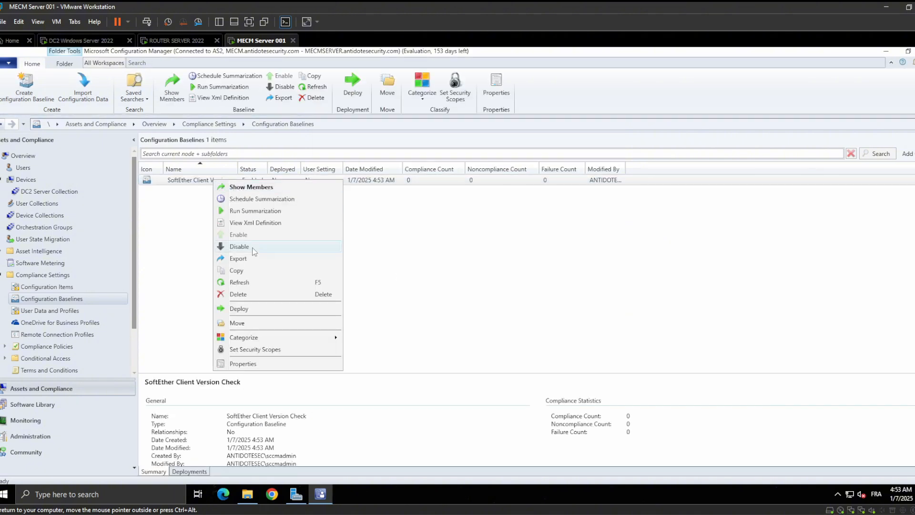
pyautogui.click(255, 310)
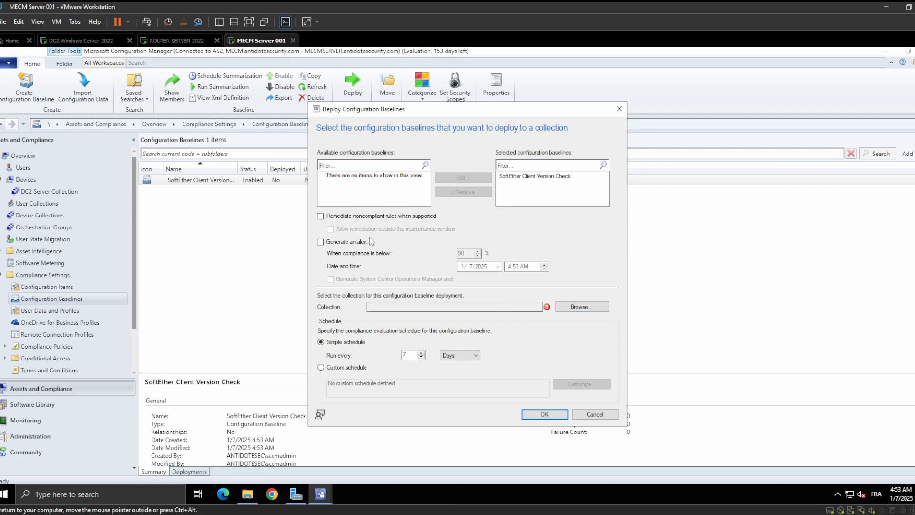
pyautogui.click(586, 310)
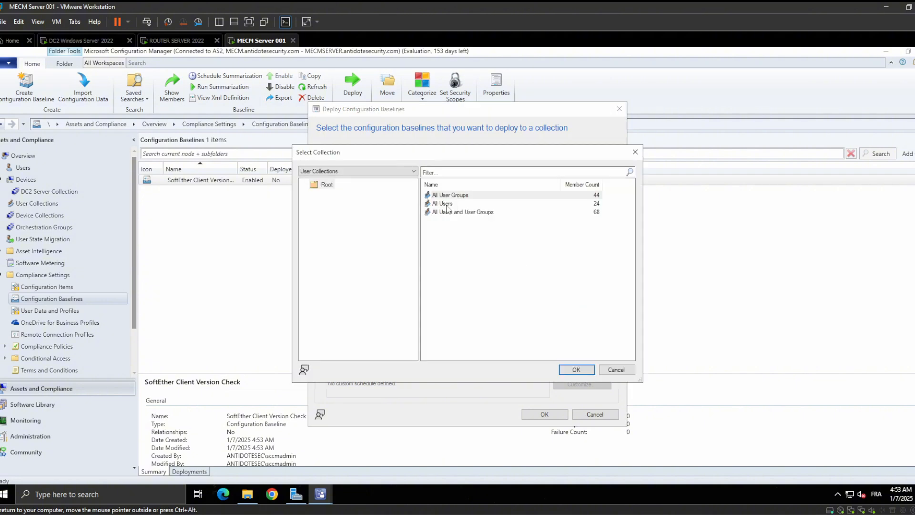
pyautogui.click(351, 171)
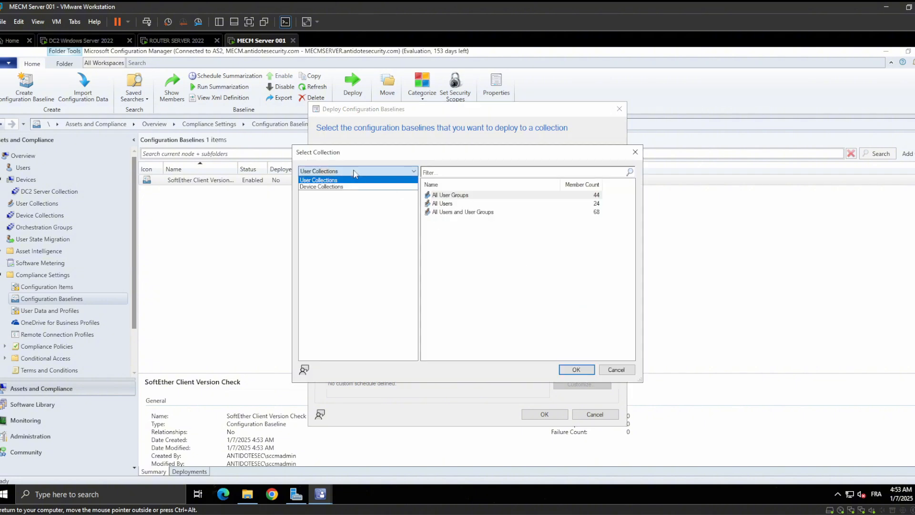
pyautogui.click(348, 187)
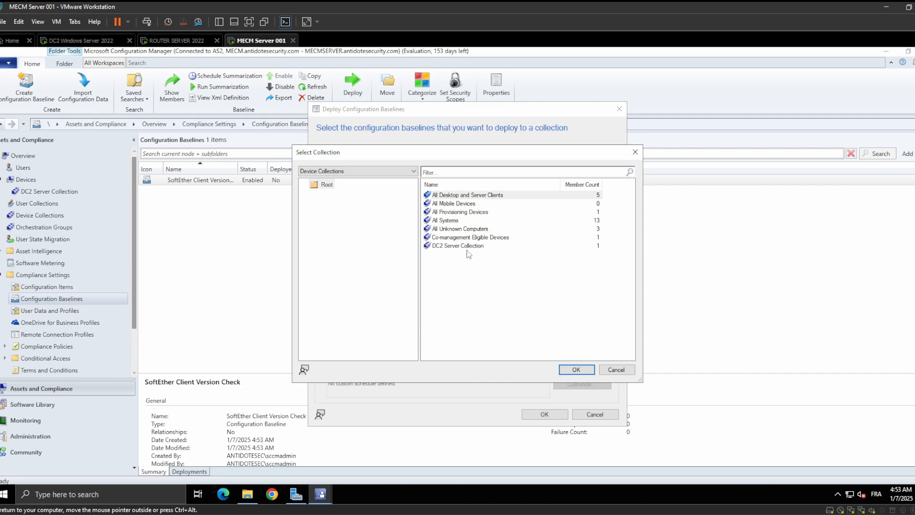
pyautogui.click(467, 246)
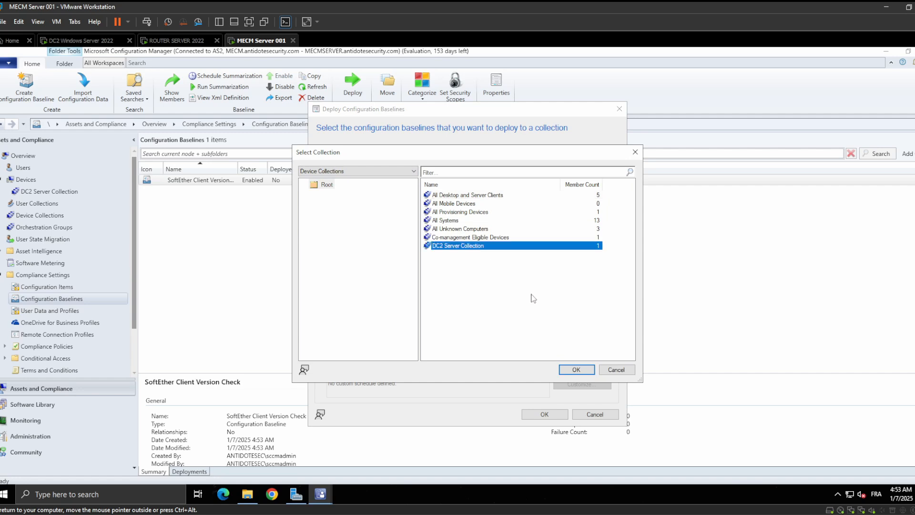
pyautogui.click(576, 370)
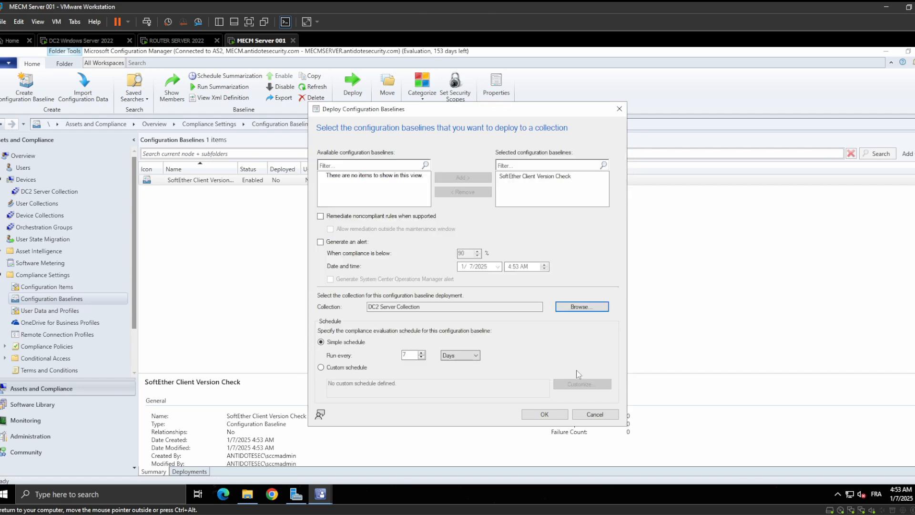
# Set the baseline's compliance evaluation schedule to run every 7 minutes and confirm the deployment
pyautogui.click(459, 355)
pyautogui.click(470, 370)
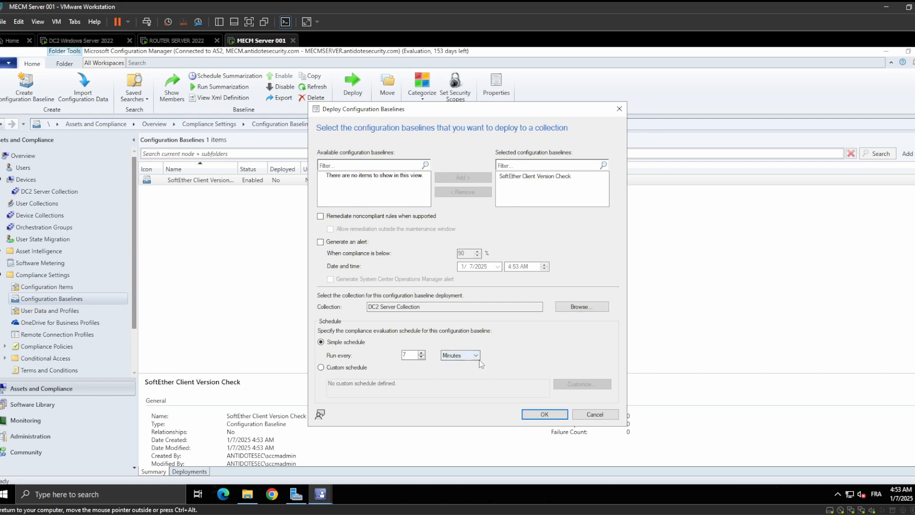
pyautogui.click(545, 419)
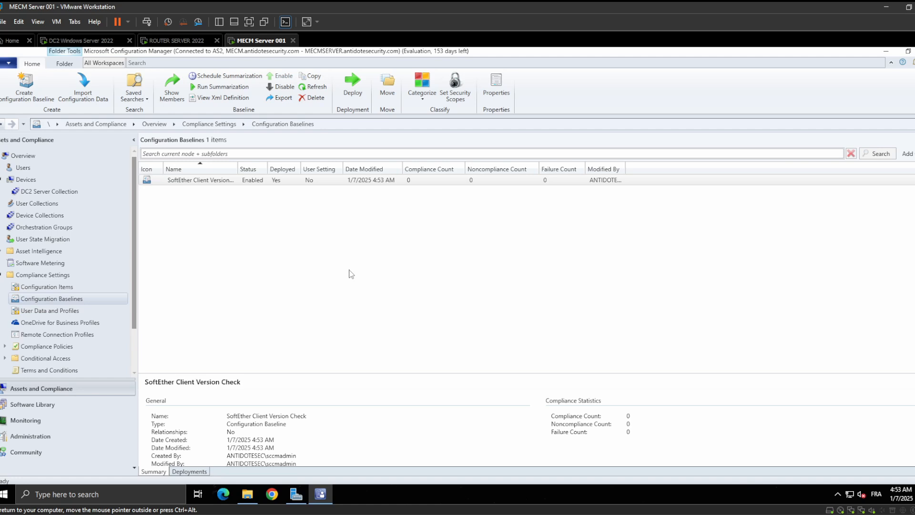
# Switch to the DC2 Windows Server 2022 VM and view the assigned configuration baselines in Control Panel's Configuration Manager properties
pyautogui.click(72, 42)
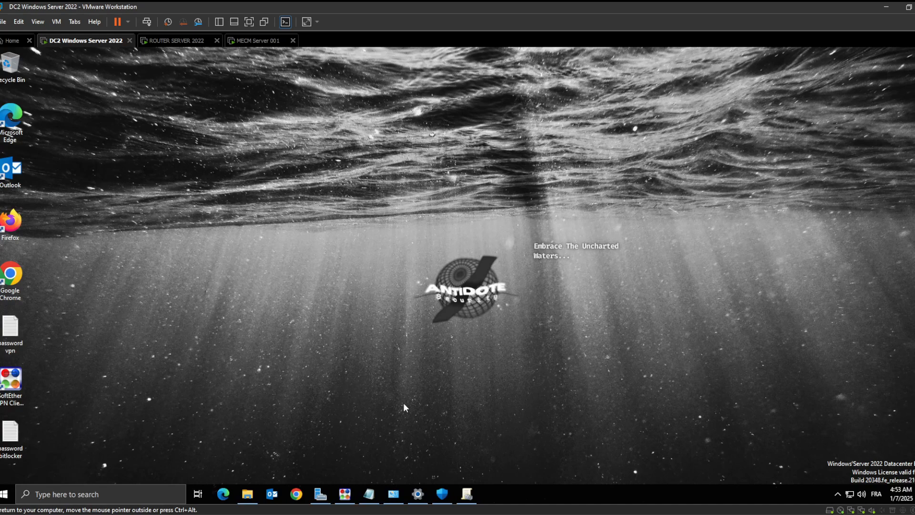
pyautogui.click(162, 494)
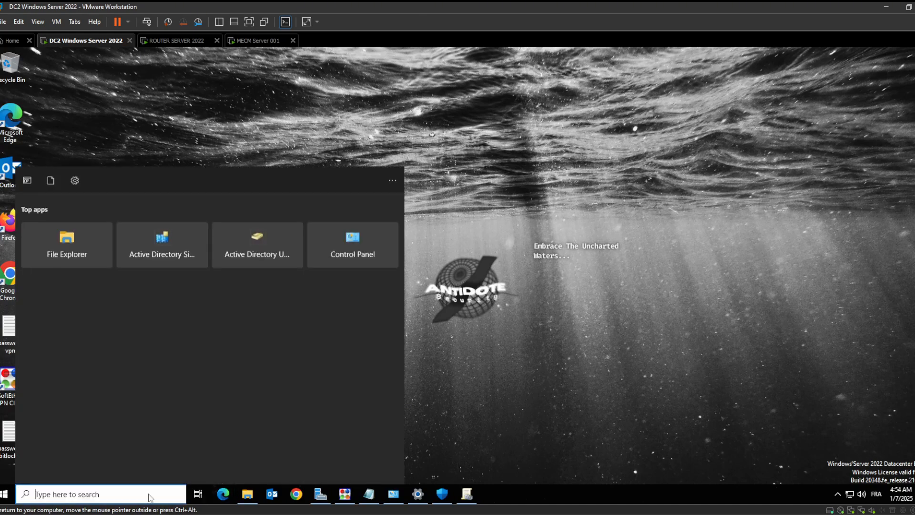
pyautogui.click(393, 494)
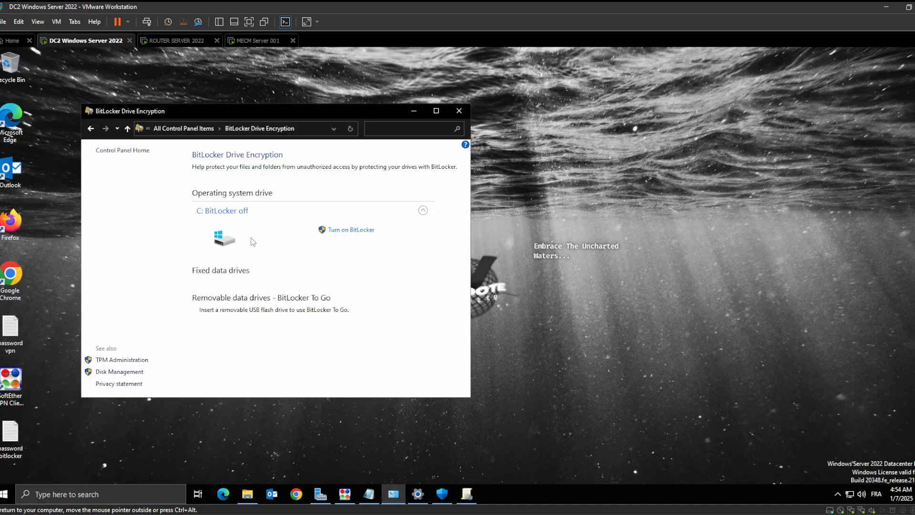
pyautogui.click(90, 129)
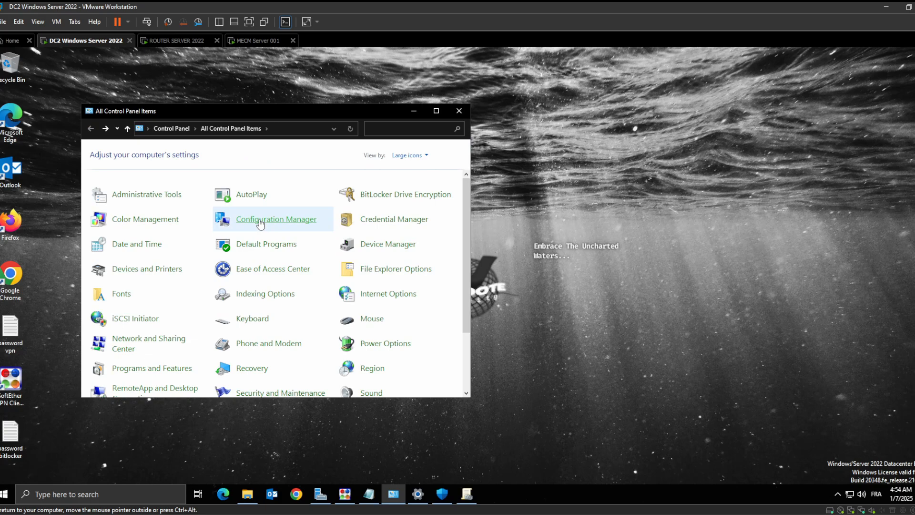
pyautogui.click(261, 222)
pyautogui.click(140, 125)
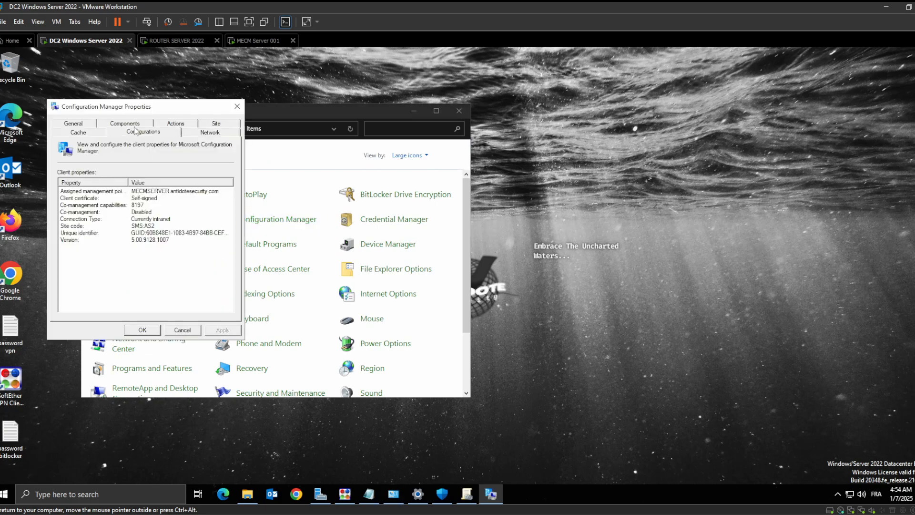
# Run the Machine Policy Retrieval & Evaluation Cycle four times on the DC2 client
pyautogui.click(183, 125)
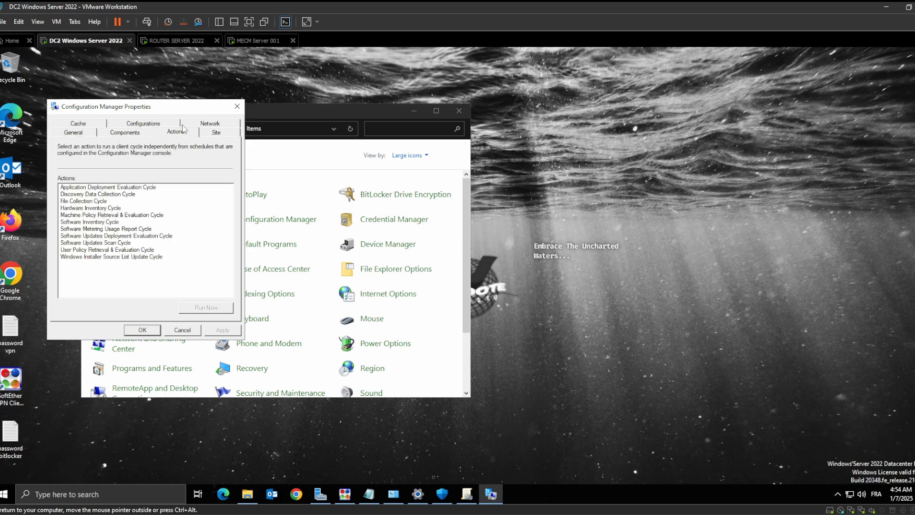
pyautogui.click(133, 215)
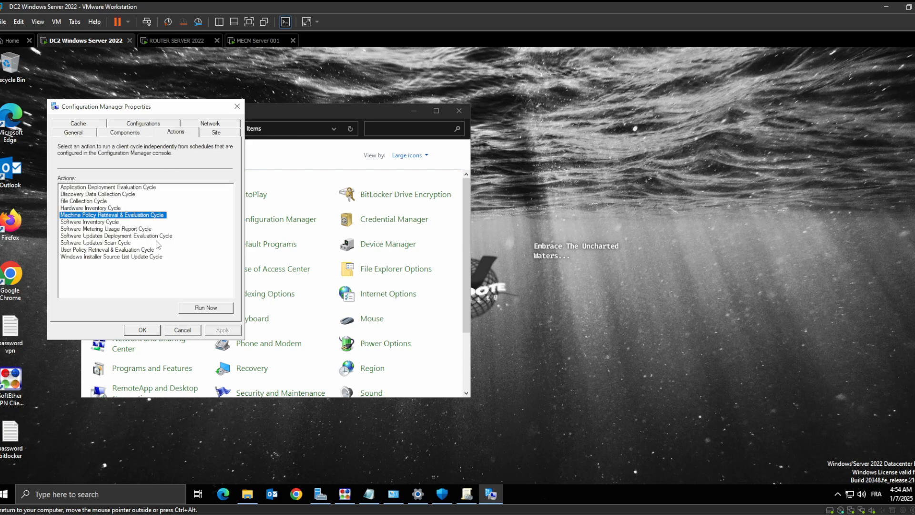
pyautogui.click(200, 306)
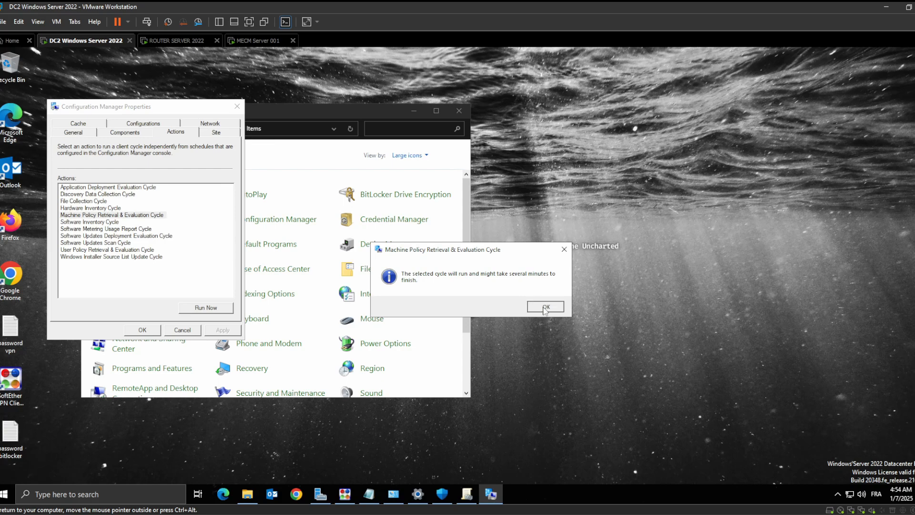
pyautogui.click(546, 307)
pyautogui.click(200, 307)
pyautogui.click(545, 307)
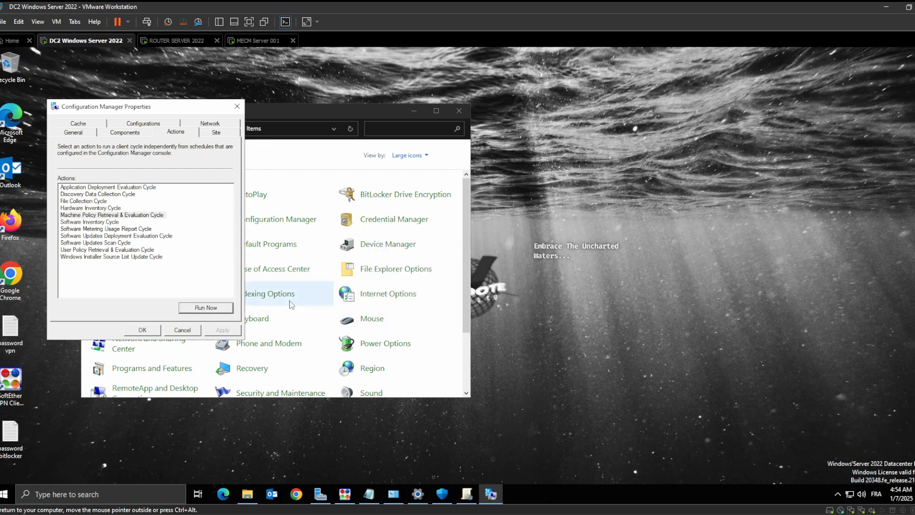
pyautogui.click(205, 308)
pyautogui.click(546, 307)
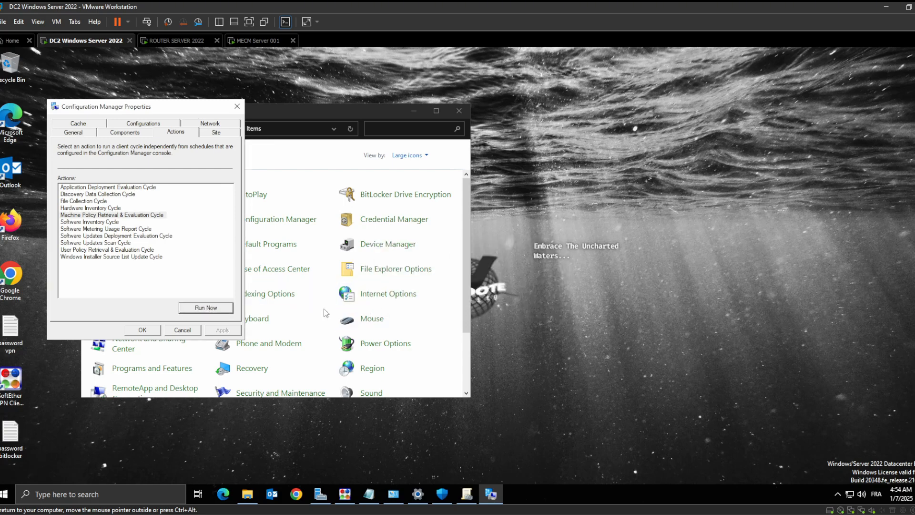
pyautogui.click(224, 310)
pyautogui.click(545, 307)
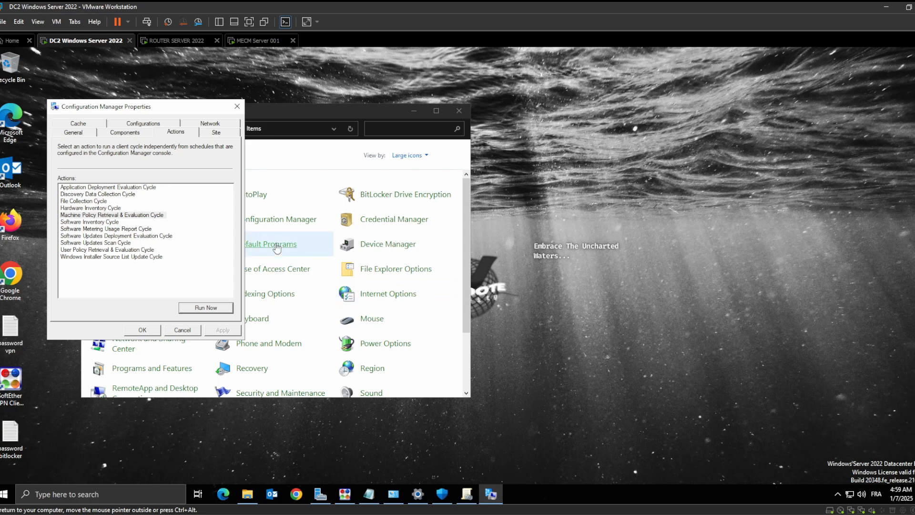
# Run the Machine Policy Retrieval & Evaluation Cycle two more times on DC2
pyautogui.click(131, 214)
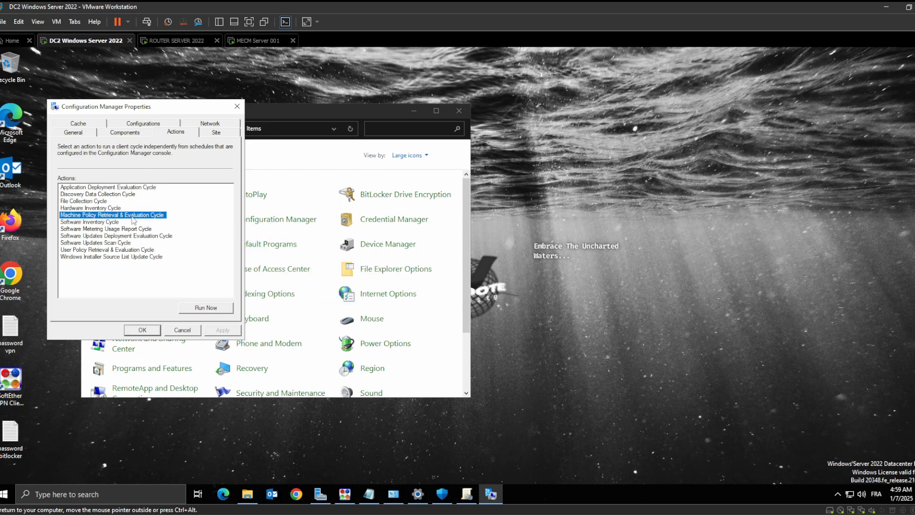
pyautogui.click(212, 307)
pyautogui.click(548, 306)
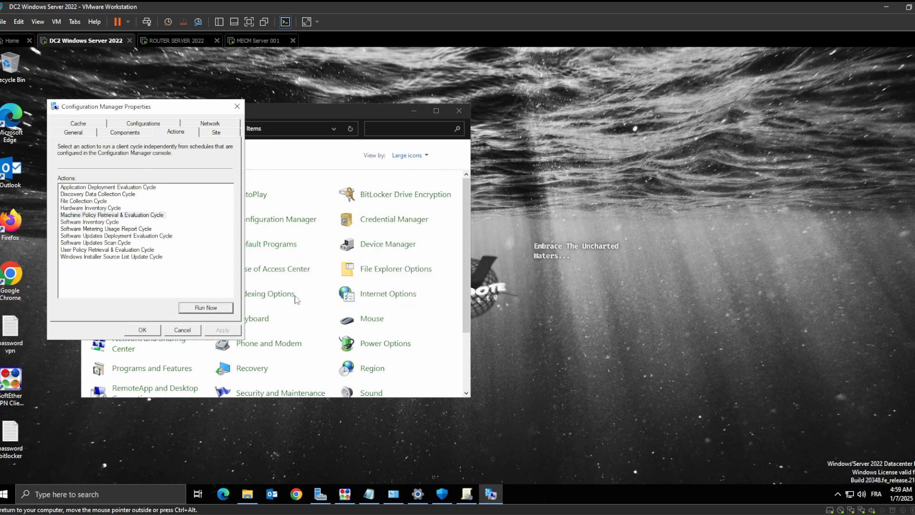
pyautogui.click(194, 308)
pyautogui.click(544, 306)
# Switch to the MECM Server 001 VM and refresh the SoftEther Client Version Check baseline
pyautogui.click(247, 40)
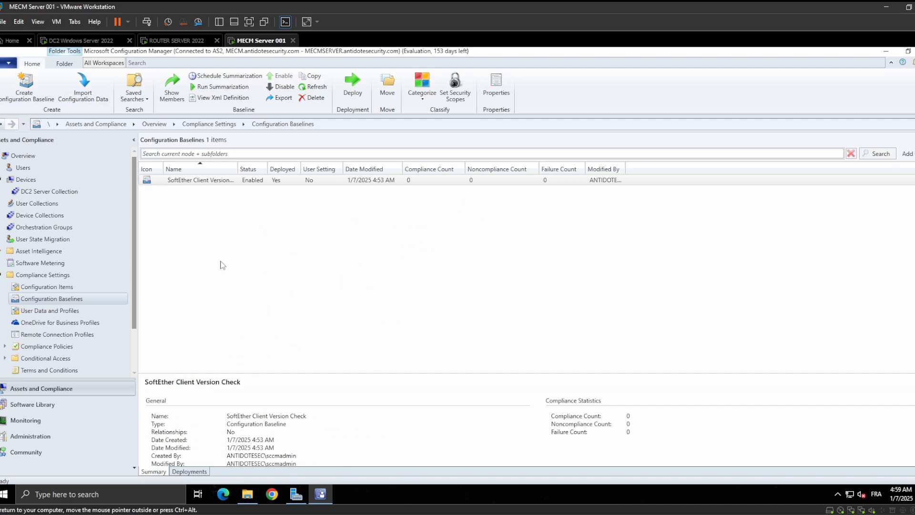
pyautogui.rightClick(249, 242)
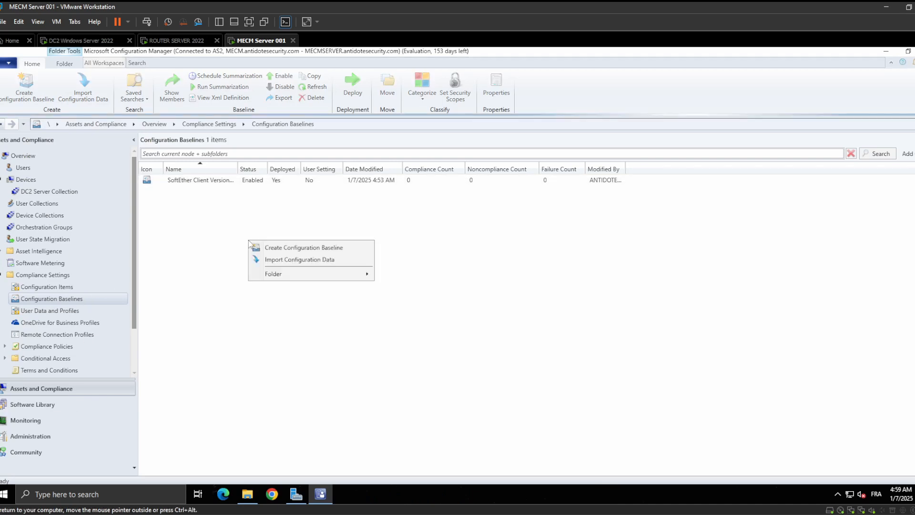
pyautogui.rightClick(235, 181)
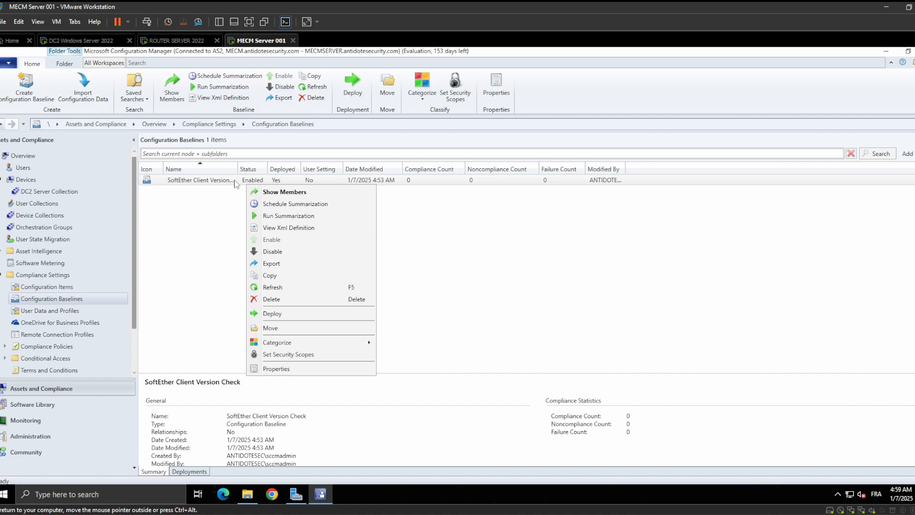
pyautogui.click(277, 283)
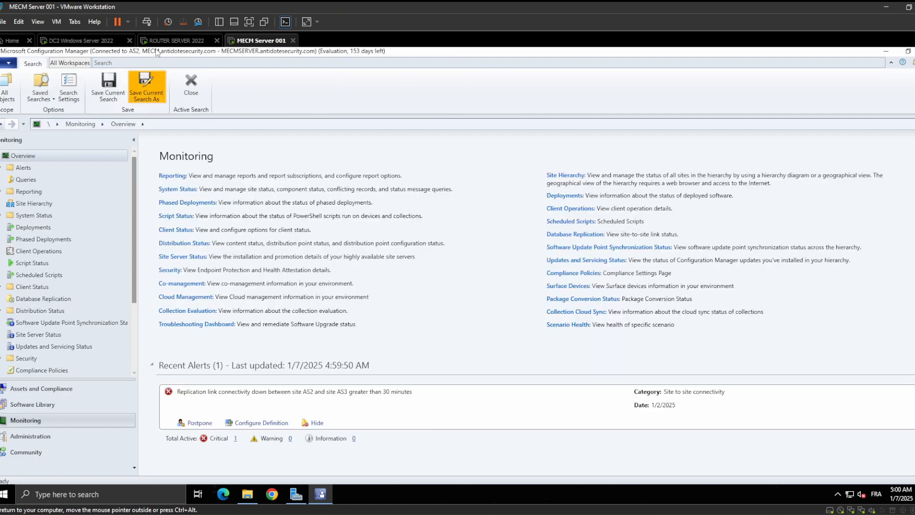
# Return to the DC2 VM and refresh the client's list of assigned configuration baselines
pyautogui.click(82, 41)
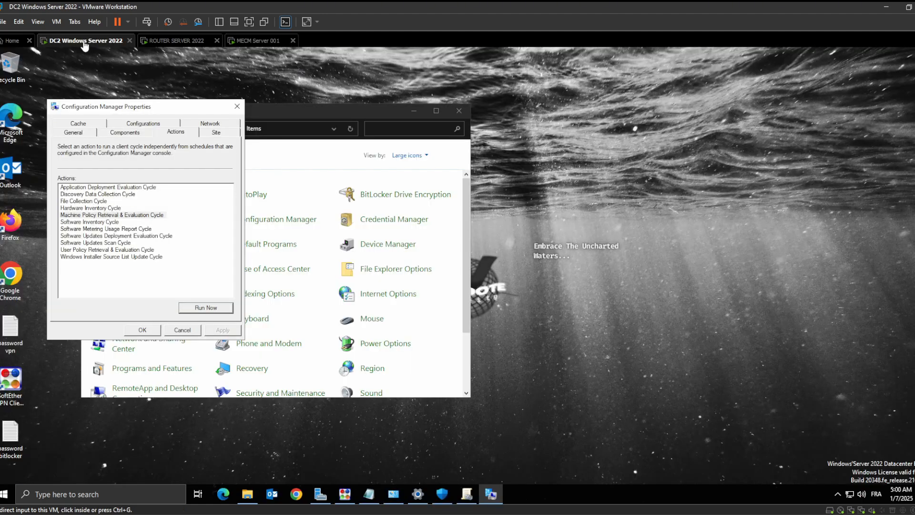
pyautogui.click(142, 126)
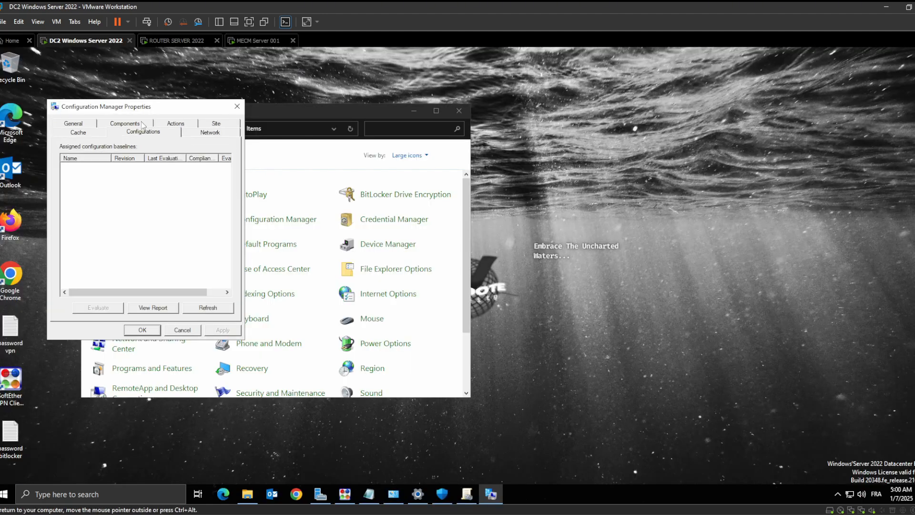
pyautogui.click(206, 309)
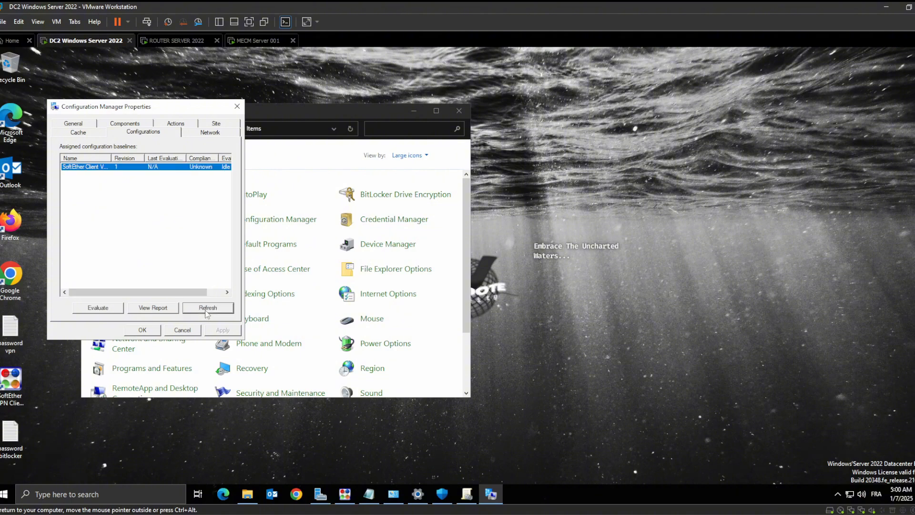
pyautogui.click(137, 167)
pyautogui.click(203, 308)
# Try to view the SoftEther baseline's compliance report on DC2, and evaluate the baseline before closing the Configuration Manager properties
pyautogui.click(151, 307)
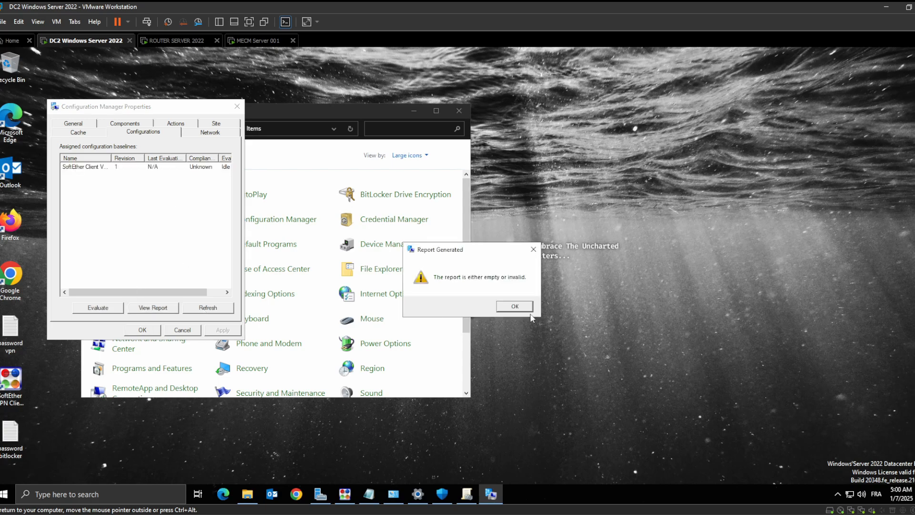
pyautogui.click(518, 307)
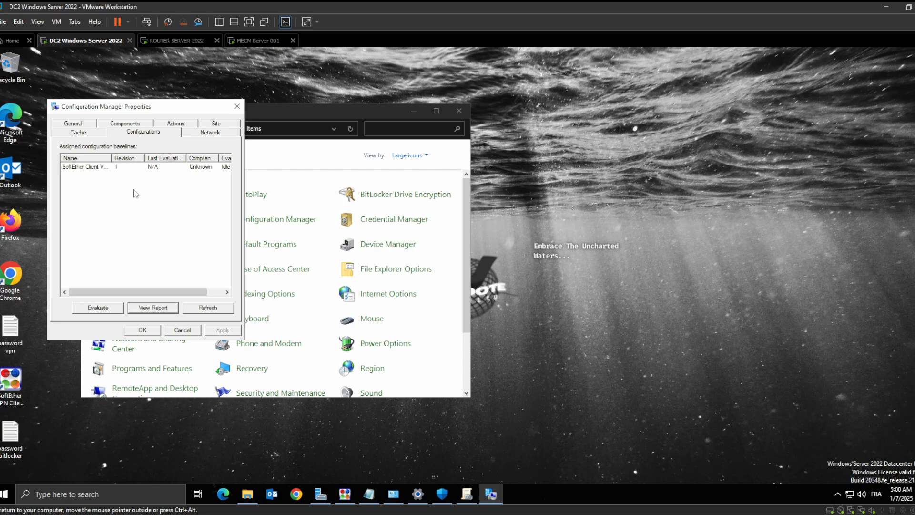
pyautogui.click(102, 306)
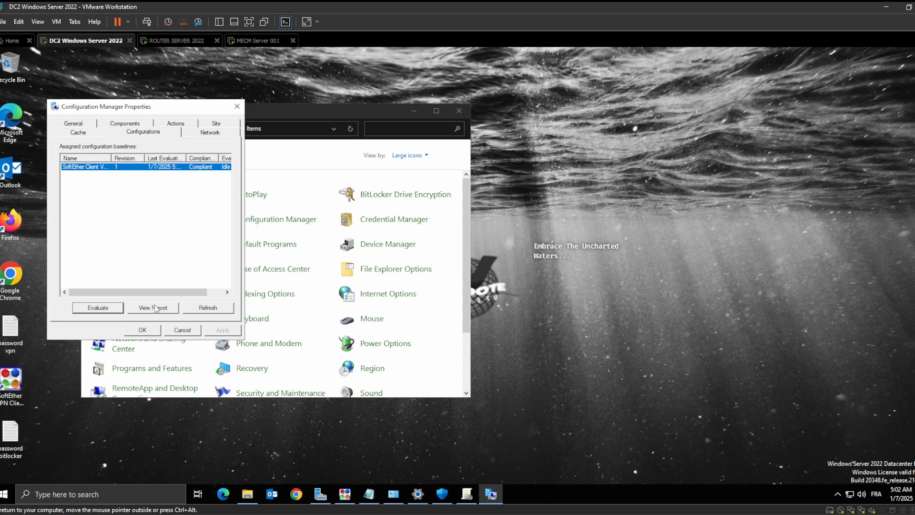
pyautogui.click(144, 330)
# Switch to the MECM Server 001 VM and refresh the SoftEther Client Version Check deployment under Monitoring
pyautogui.click(178, 41)
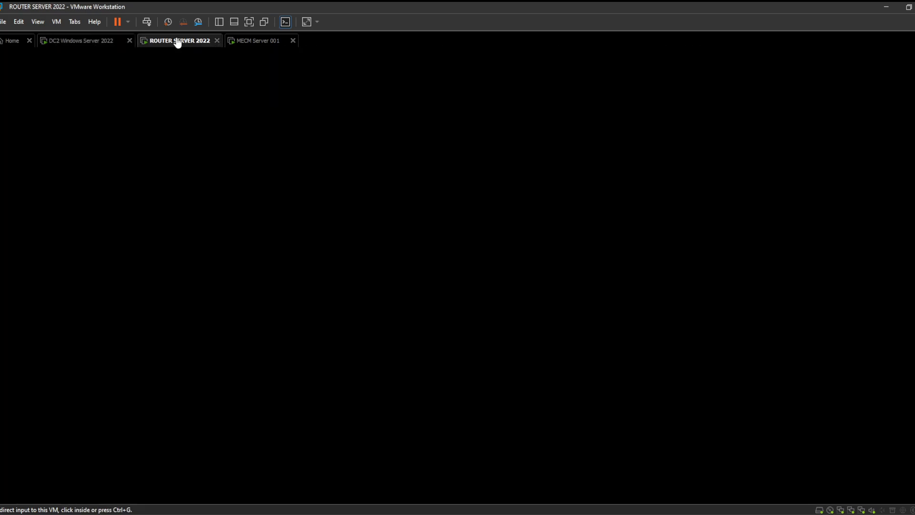
pyautogui.click(241, 44)
pyautogui.click(241, 216)
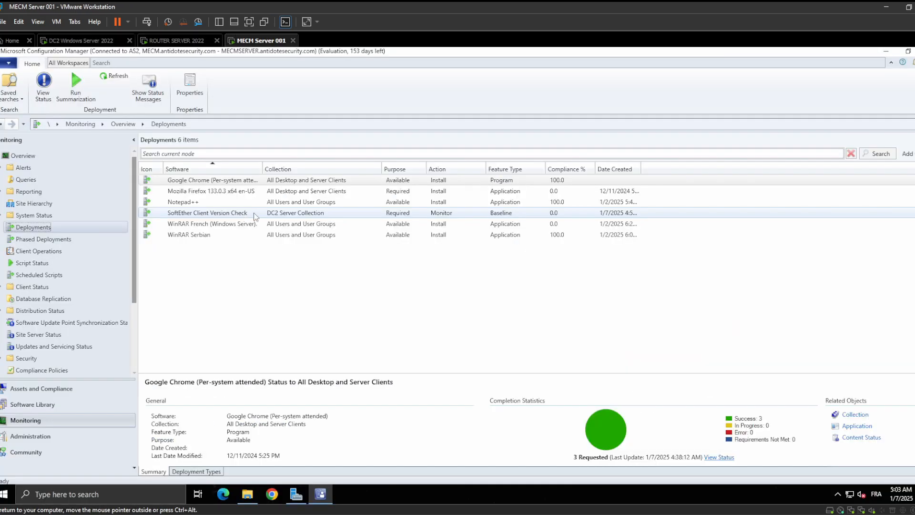
pyautogui.rightClick(269, 215)
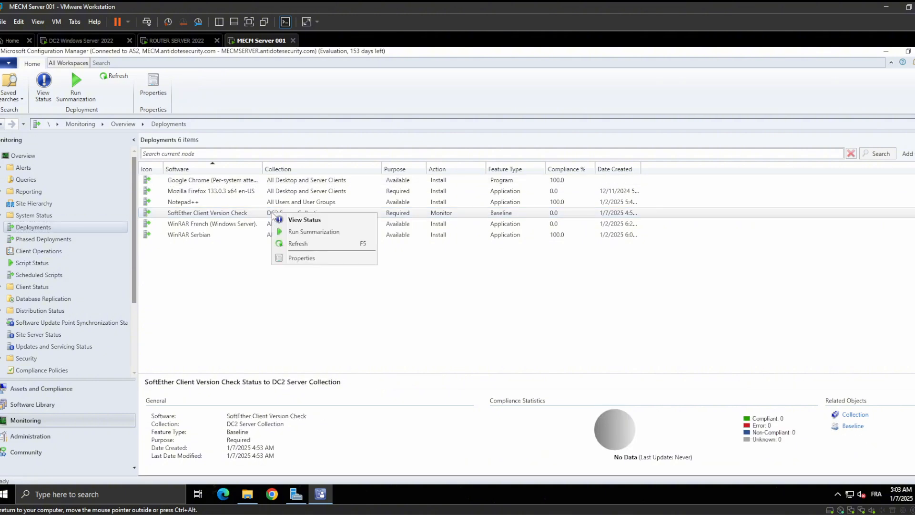
pyautogui.click(259, 213)
pyautogui.rightClick(260, 213)
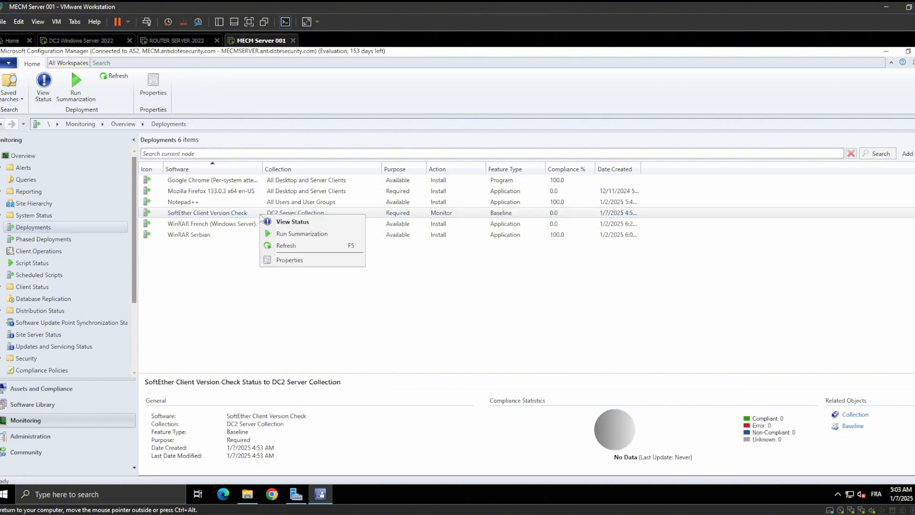
pyautogui.click(290, 244)
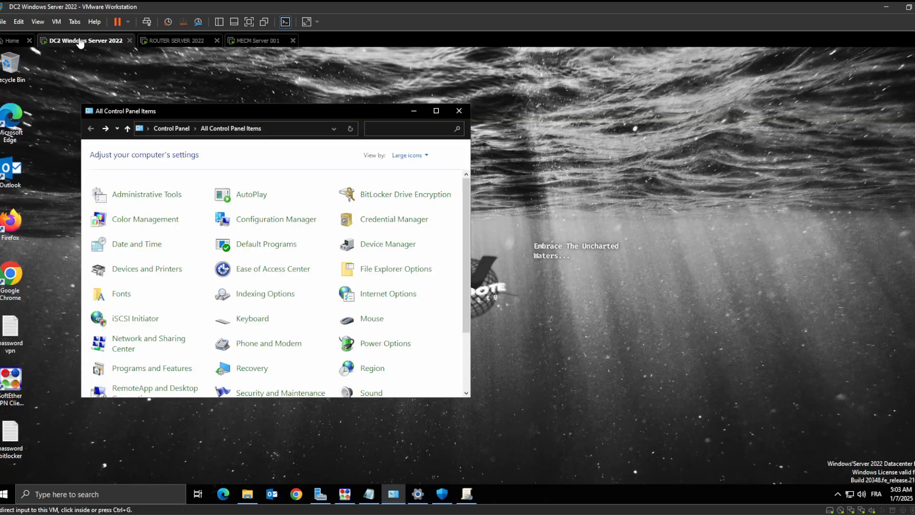
# Go back to Configuration Baselines under Assets and Compliance on the MECM server and refresh the SoftEther Client Version Check entry
pyautogui.click(79, 41)
pyautogui.click(259, 41)
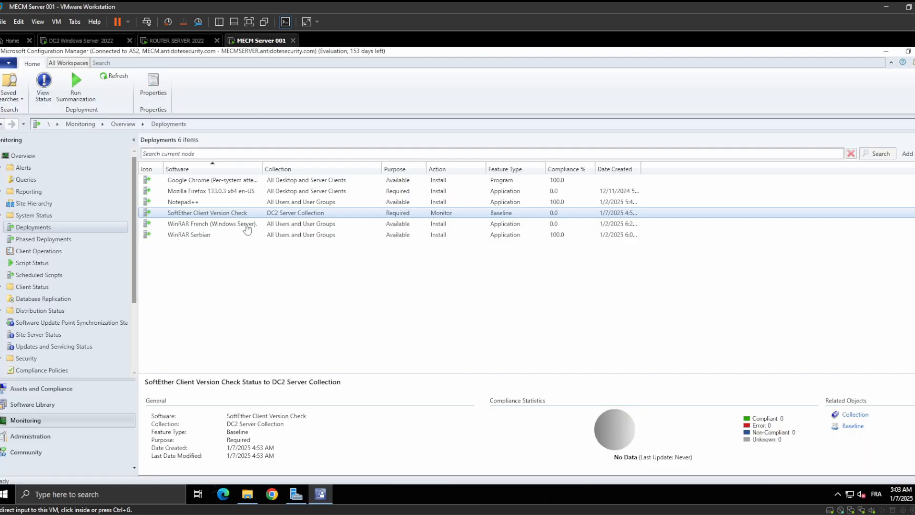
pyautogui.click(53, 407)
pyautogui.click(67, 387)
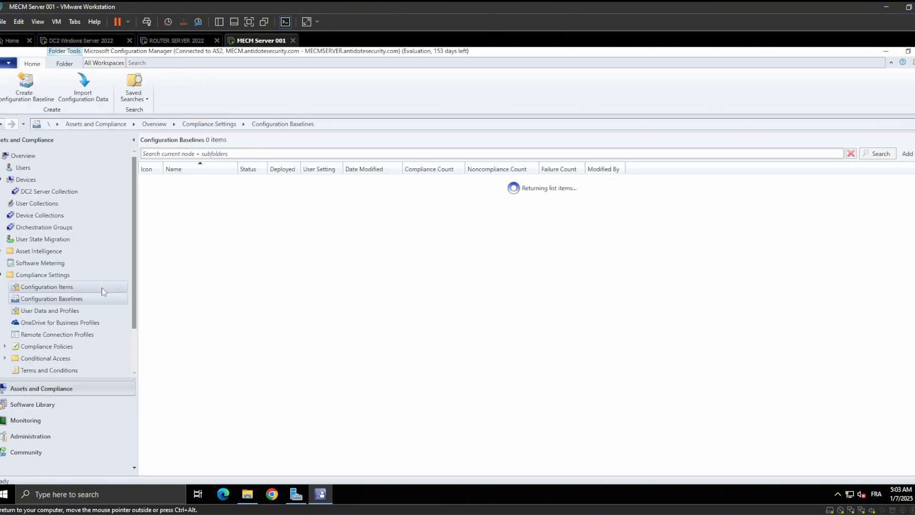
pyautogui.rightClick(311, 180)
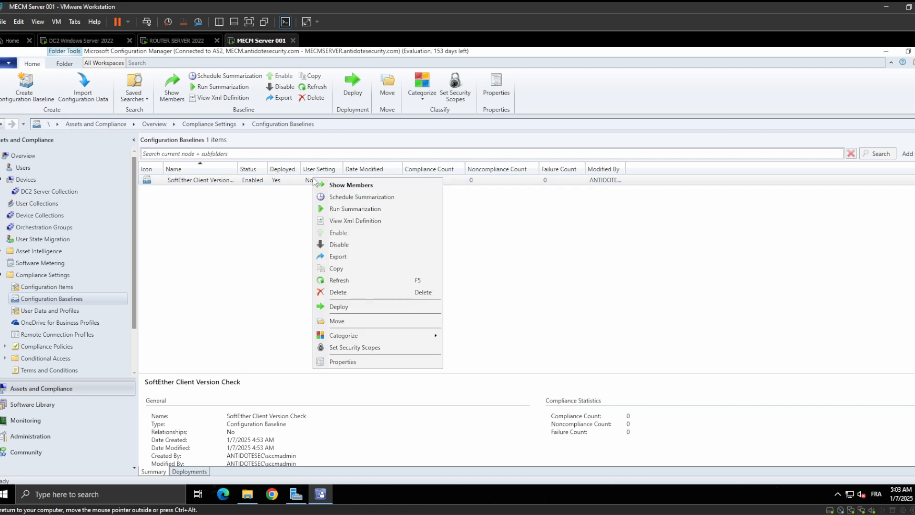
pyautogui.click(342, 280)
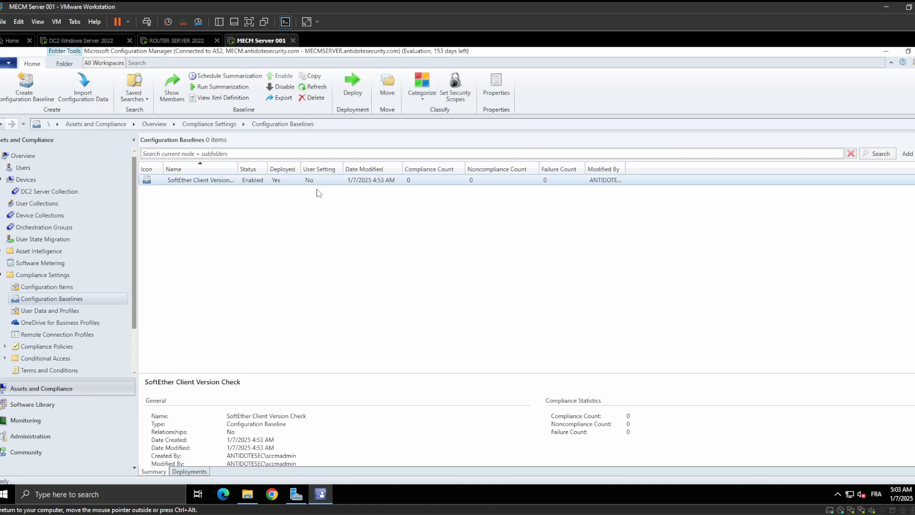
# Leave Configuration Baselines and open the Configuration Items list under Compliance Settings
pyautogui.rightClick(289, 193)
pyautogui.click(241, 225)
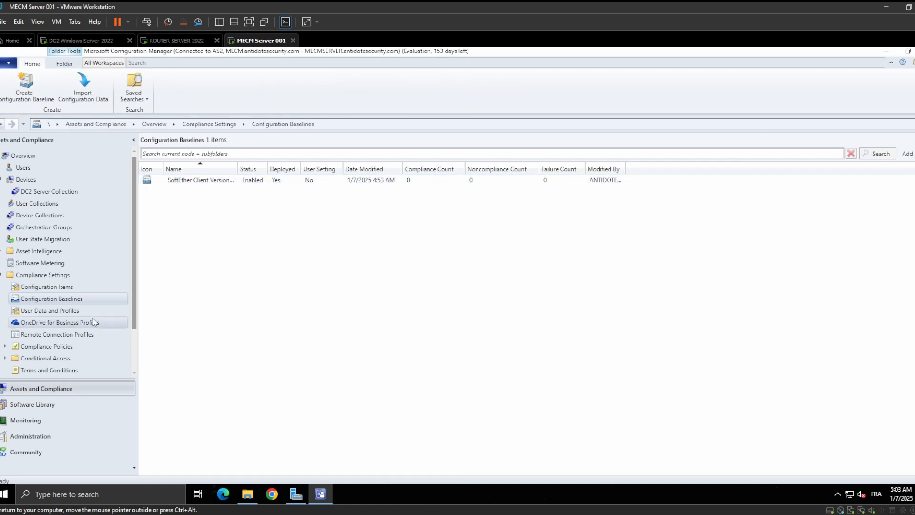
pyautogui.click(50, 288)
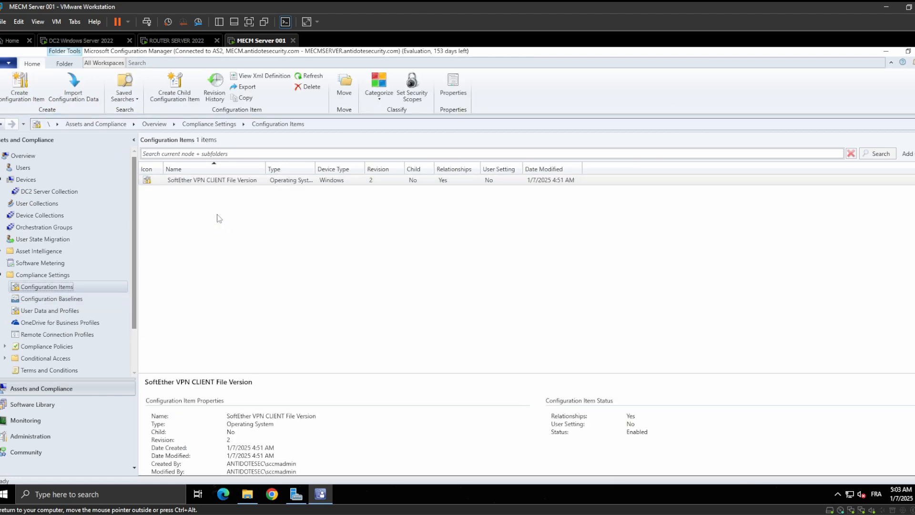
# Switch to the compliance plan document in Google Docs, delete "(2 rules)" from the end of scenario 2, and minimize the browser
pyautogui.click(588, 514)
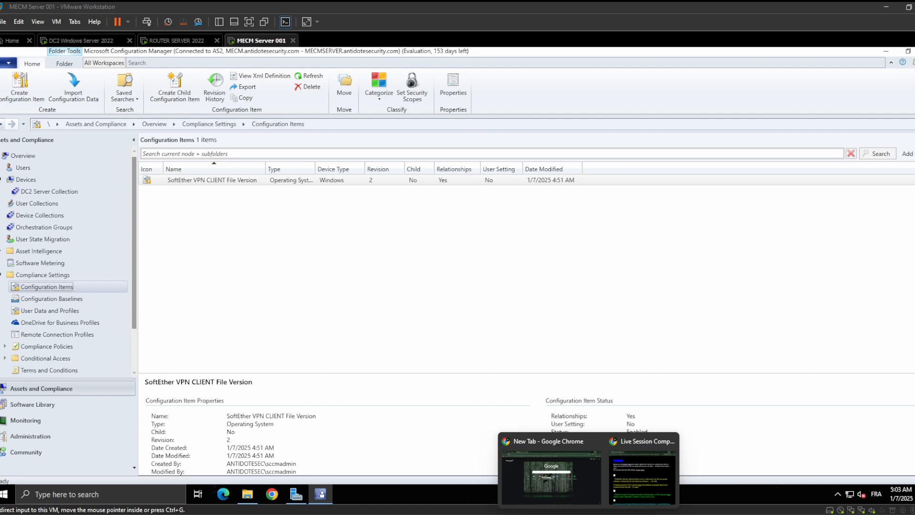
pyautogui.click(631, 474)
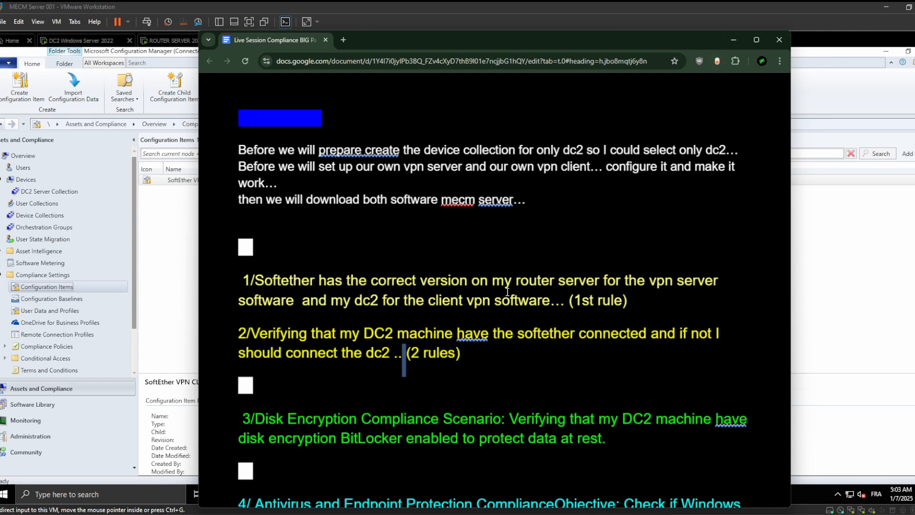
pyautogui.click(475, 354)
pyautogui.moveTo(475, 353); pyautogui.dragTo(408, 355)
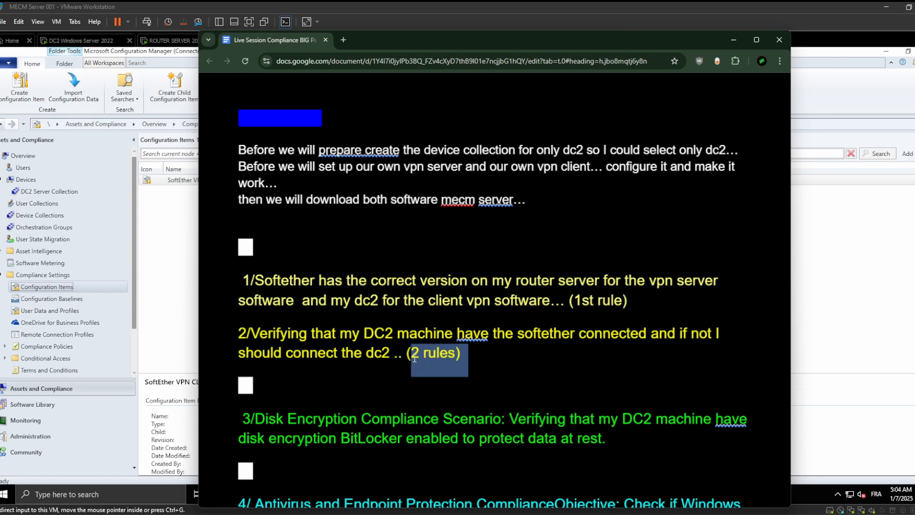
pyautogui.press('BackSpace')
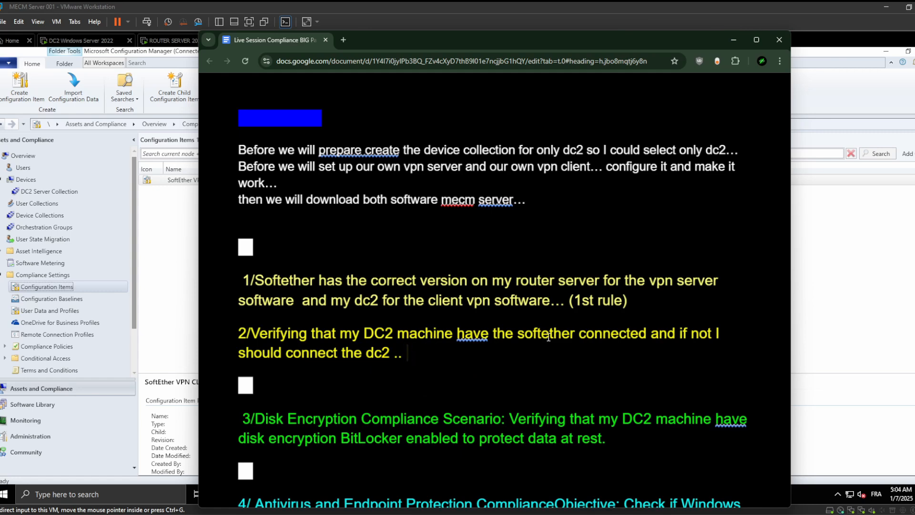
pyautogui.click(731, 42)
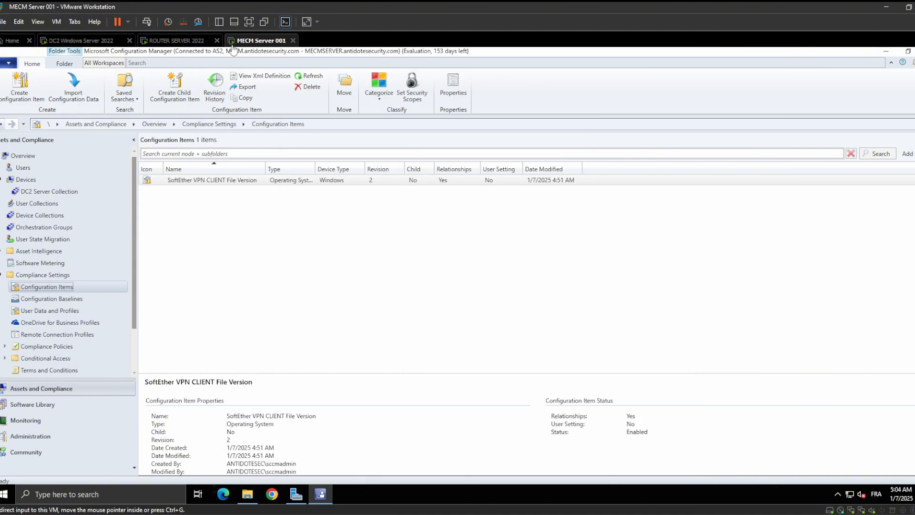
# On the DC2 VM, check the ANTIDOTE SECURITY VPN 1 connection's status in SoftEther VPN Client Manager and clear the desktop
pyautogui.click(81, 40)
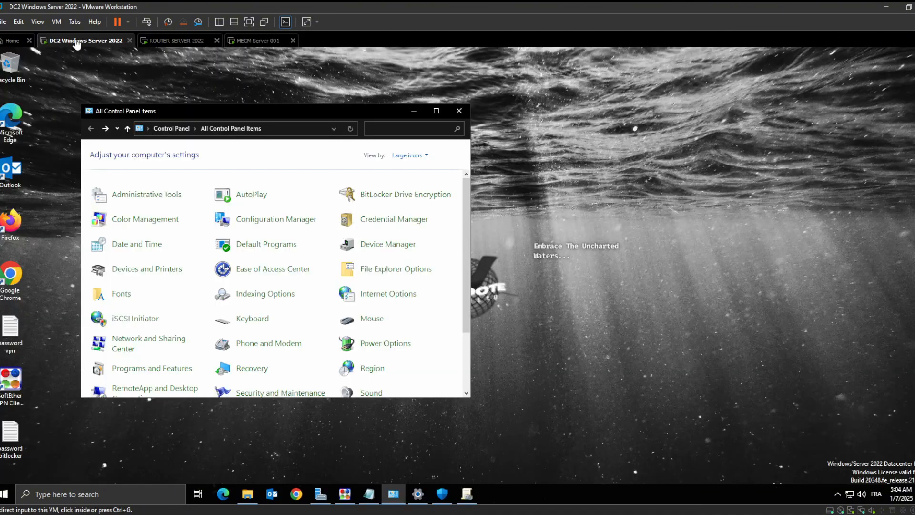
pyautogui.click(416, 112)
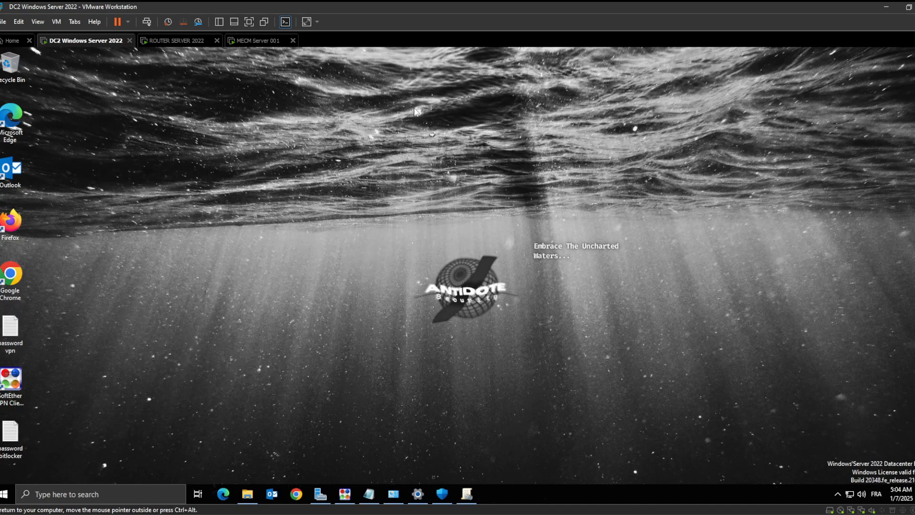
pyautogui.click(344, 493)
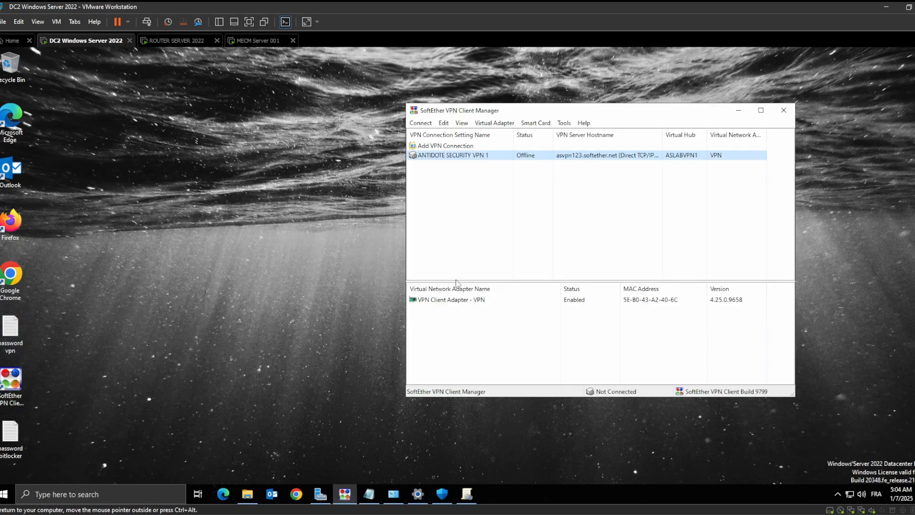
pyautogui.click(740, 112)
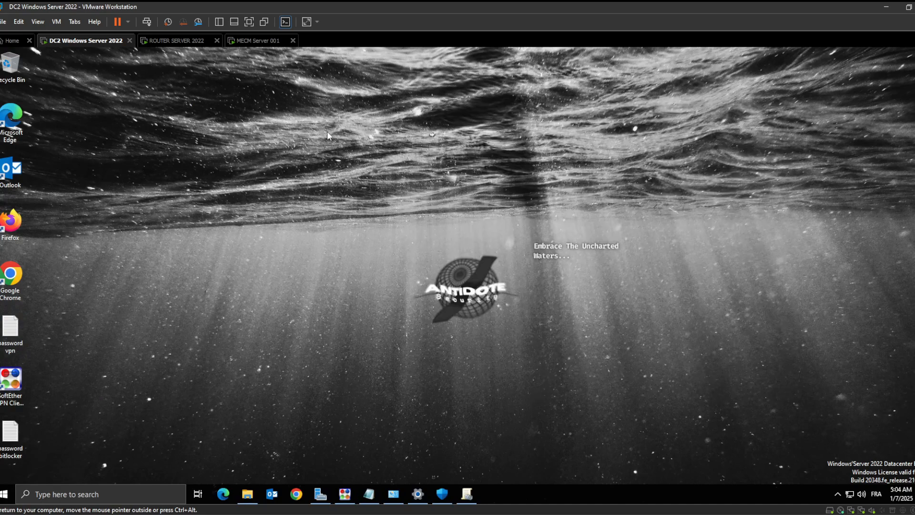
# On the MECM Server 001 VM, open the SOFTETHER VPN config text file and read its discovery and remediation scripts
pyautogui.click(245, 42)
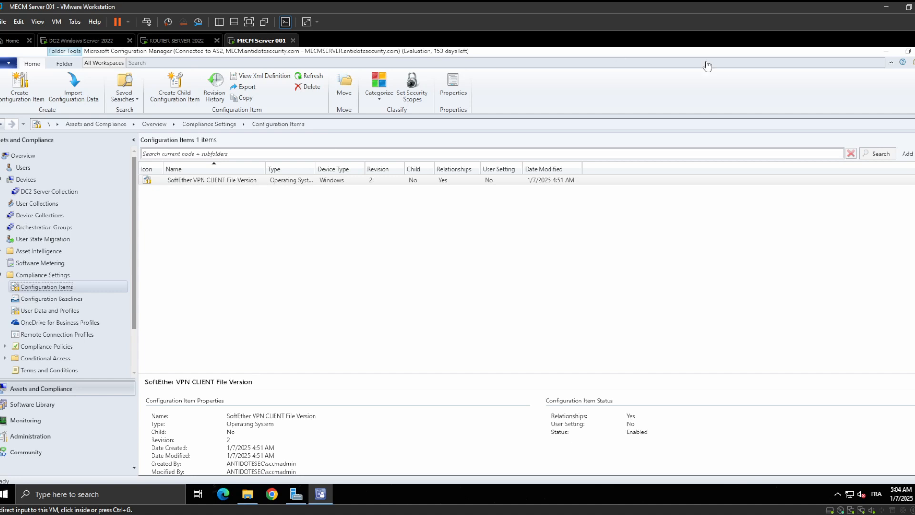
pyautogui.click(886, 52)
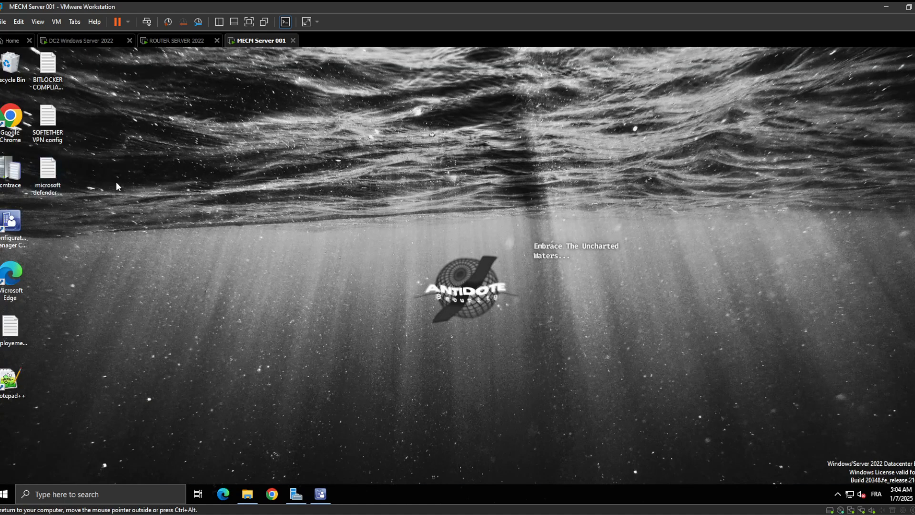
pyautogui.doubleClick(52, 123)
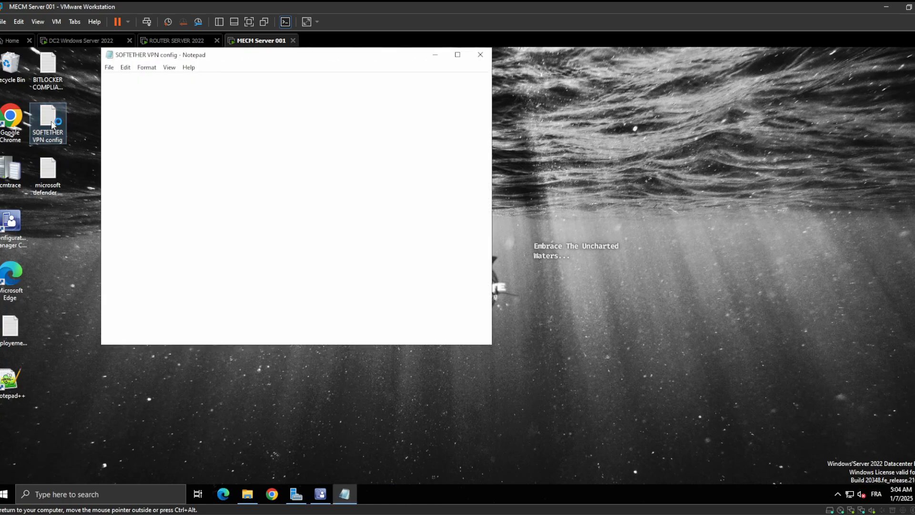
pyautogui.click(458, 54)
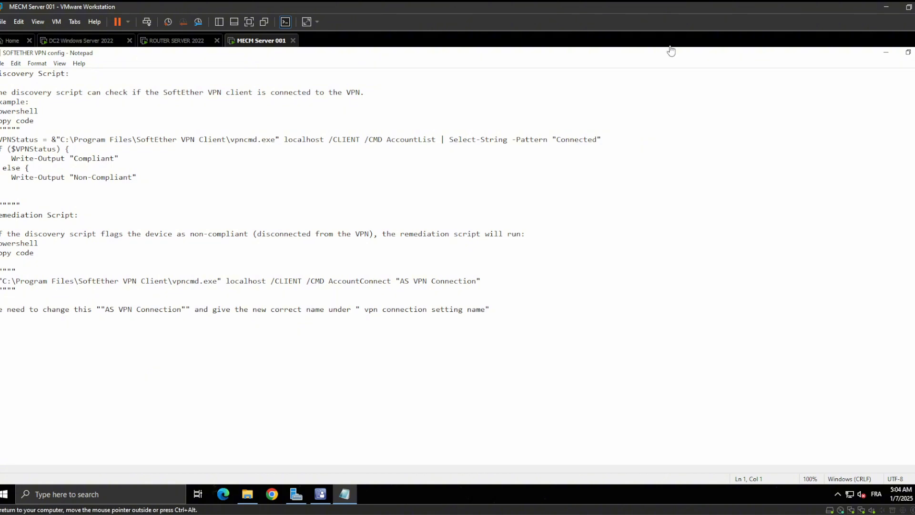
pyautogui.click(885, 53)
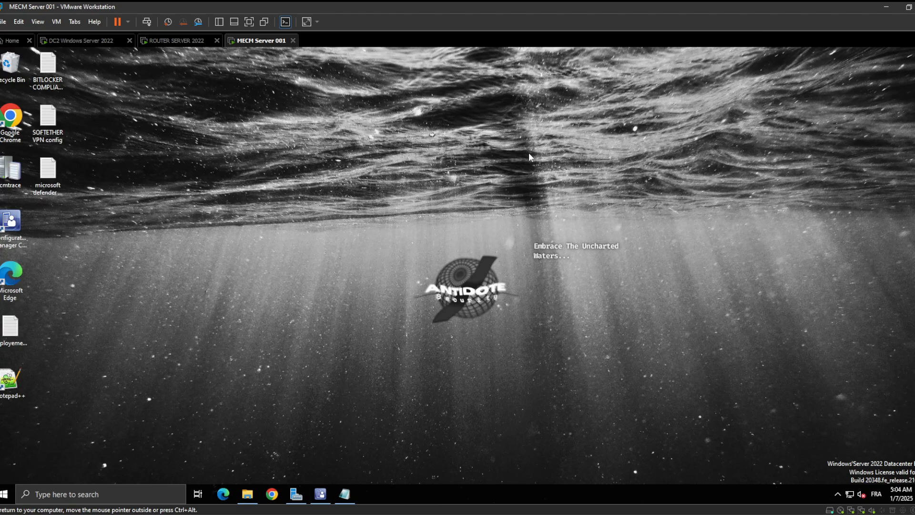
pyautogui.click(323, 493)
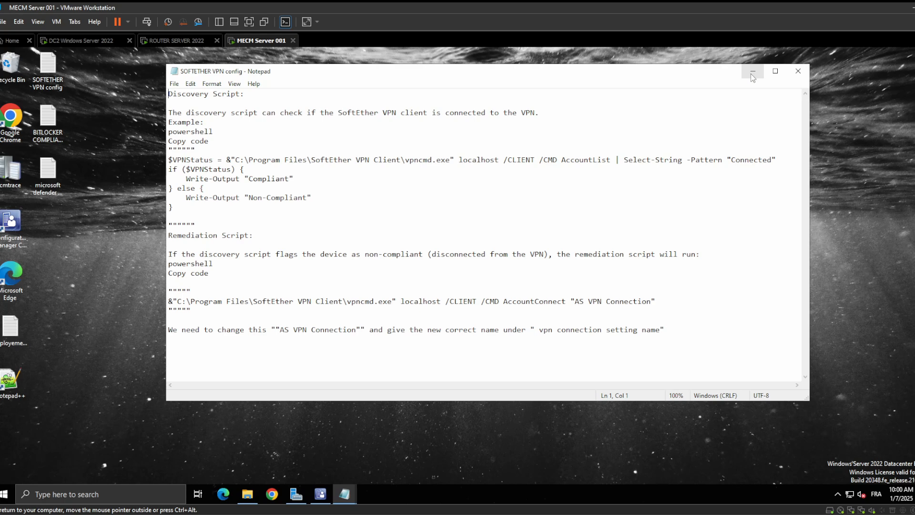
pyautogui.click(320, 493)
pyautogui.hotkey('ctrl', 'a')
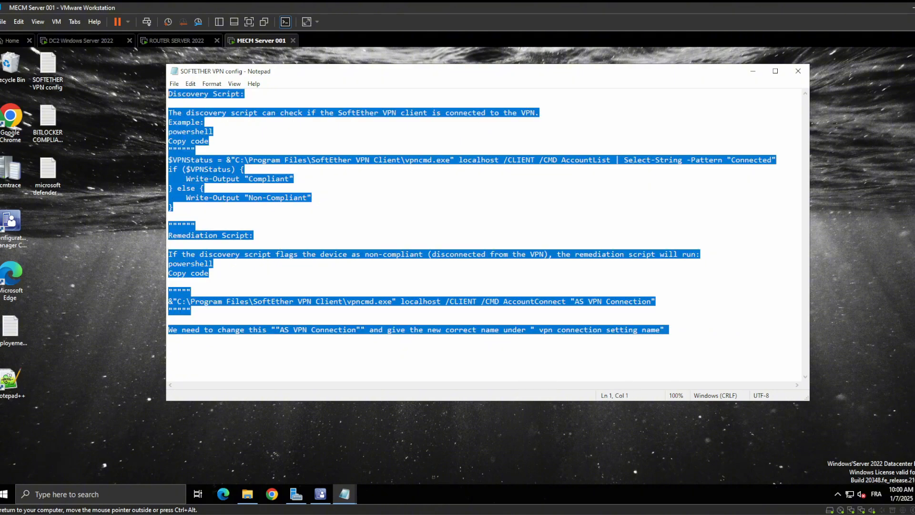
pyautogui.click(191, 311)
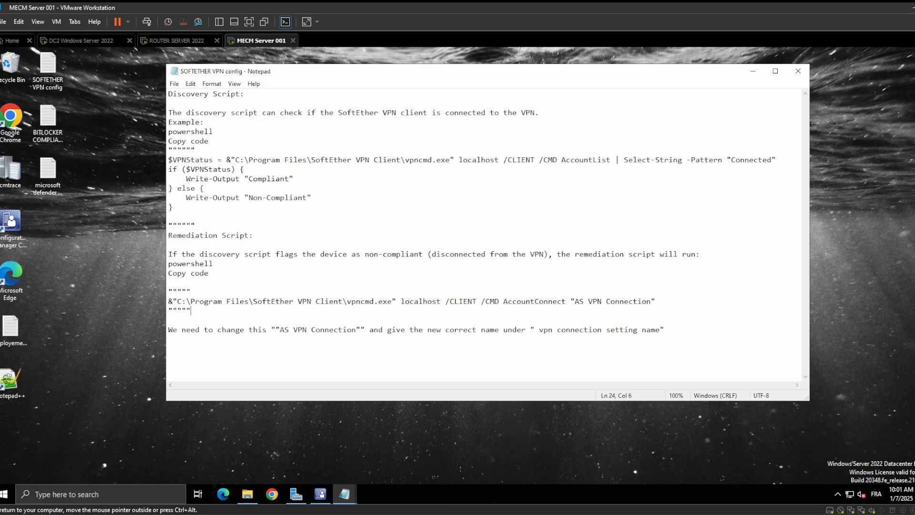
# In the Configuration Manager console, check the SoftEther Client Version Check baseline's compliance statistics and return to Configuration Items
pyautogui.click(321, 496)
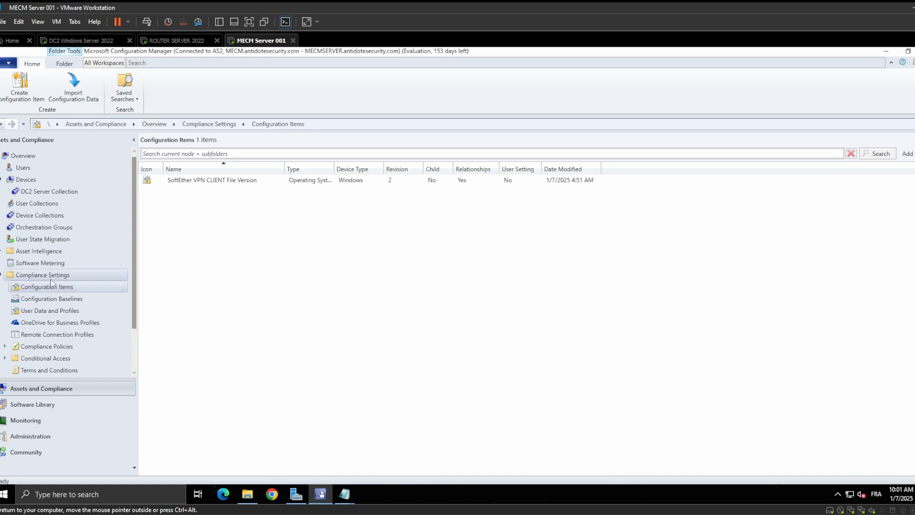
pyautogui.click(886, 51)
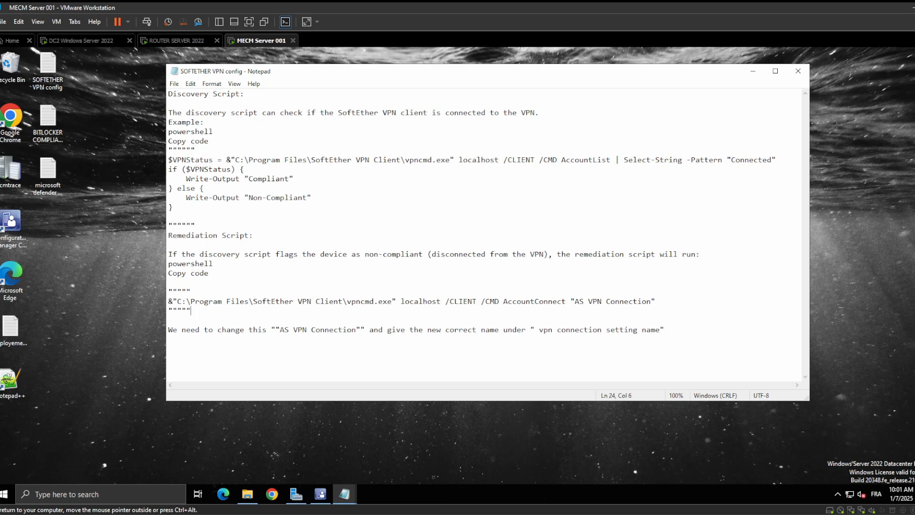
pyautogui.click(320, 493)
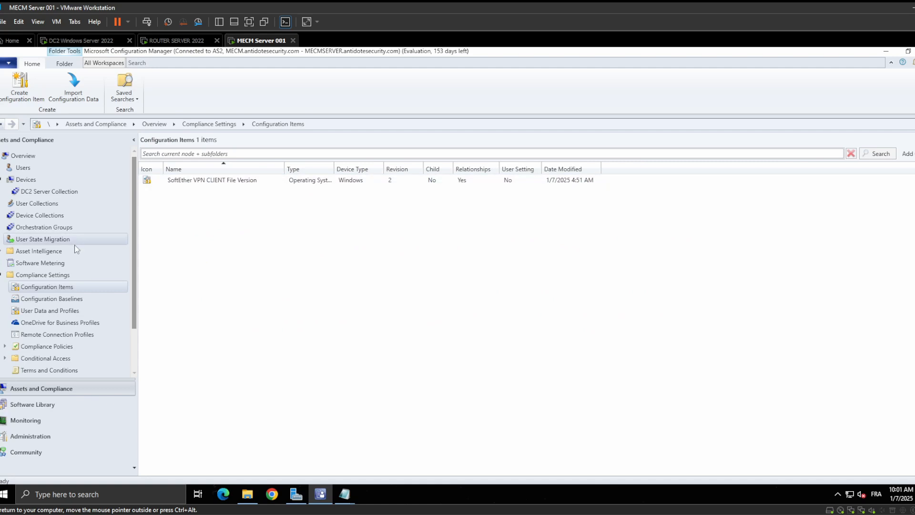
pyautogui.click(52, 299)
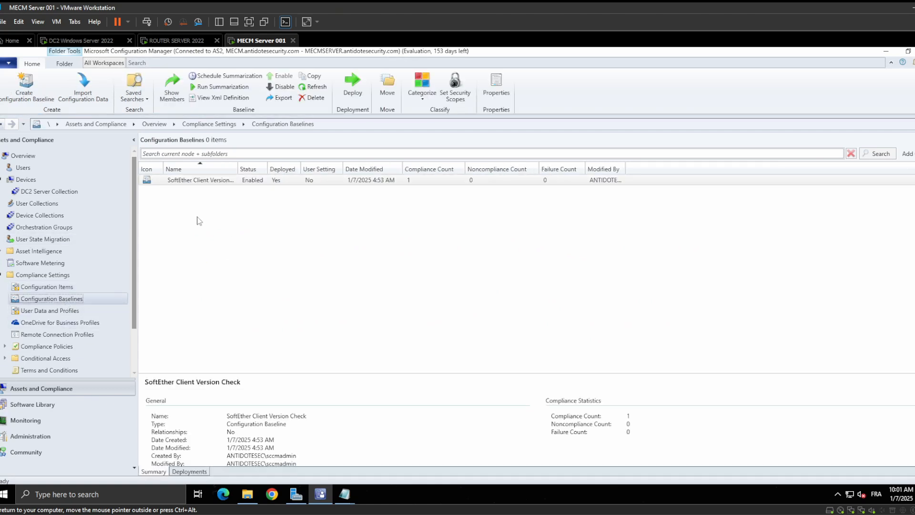
pyautogui.click(87, 286)
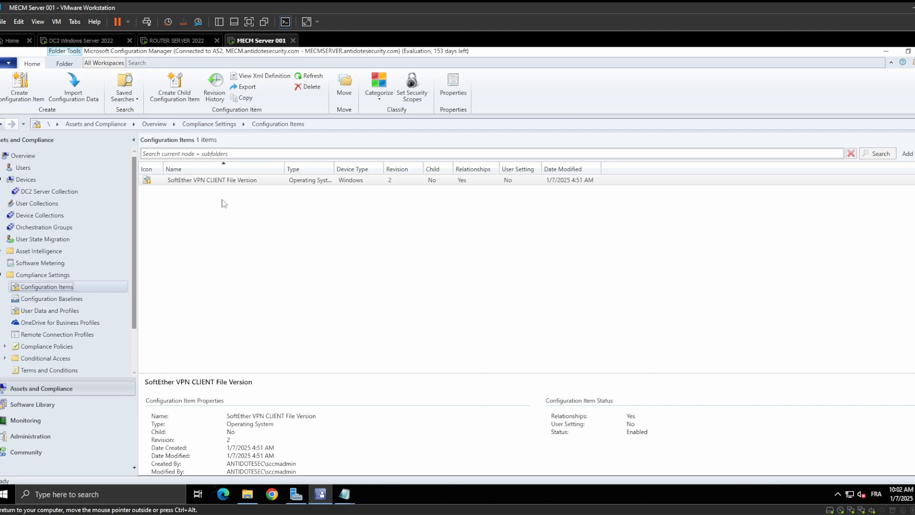
pyautogui.click(176, 206)
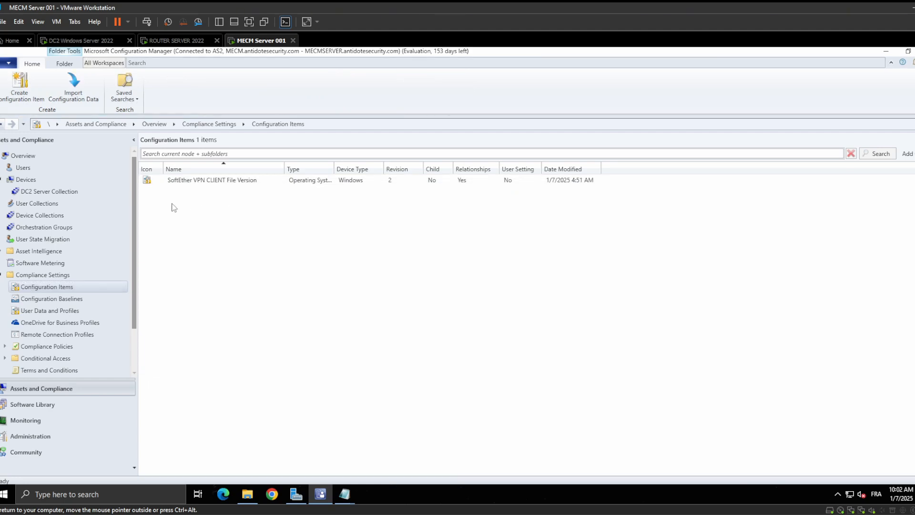
# Switch to the DC2 VM to view its assigned configuration baselines and the SoftEther VPN connection's status
pyautogui.click(52, 40)
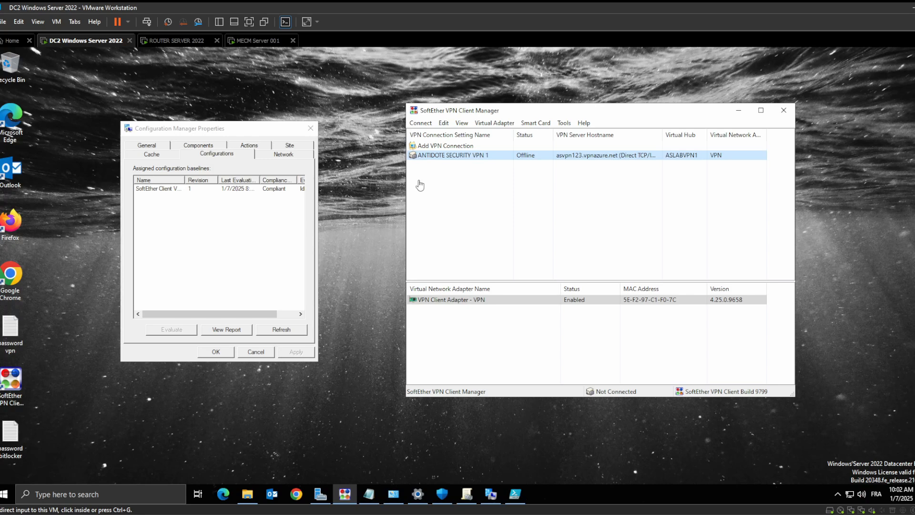
pyautogui.click(887, 165)
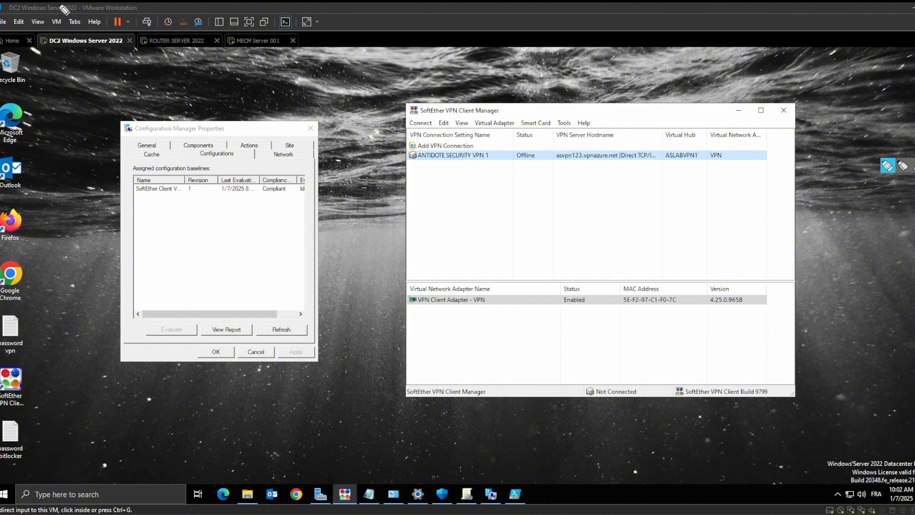
pyautogui.moveTo(42, 30)
pyautogui.mouseDown()
pyautogui.moveTo(47, 60)
pyautogui.moveTo(126, 68)
pyautogui.moveTo(114, 32)
pyautogui.moveTo(38, 33)
pyautogui.mouseUp()
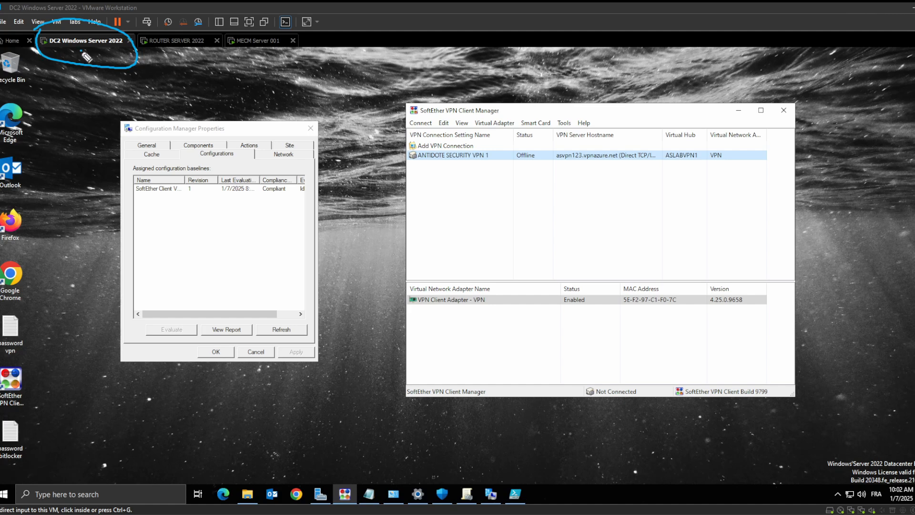
pyautogui.moveTo(82, 51)
pyautogui.mouseDown()
pyautogui.moveTo(183, 132)
pyautogui.moveTo(253, 117)
pyautogui.moveTo(369, 47)
pyautogui.moveTo(343, 56)
pyautogui.mouseUp()
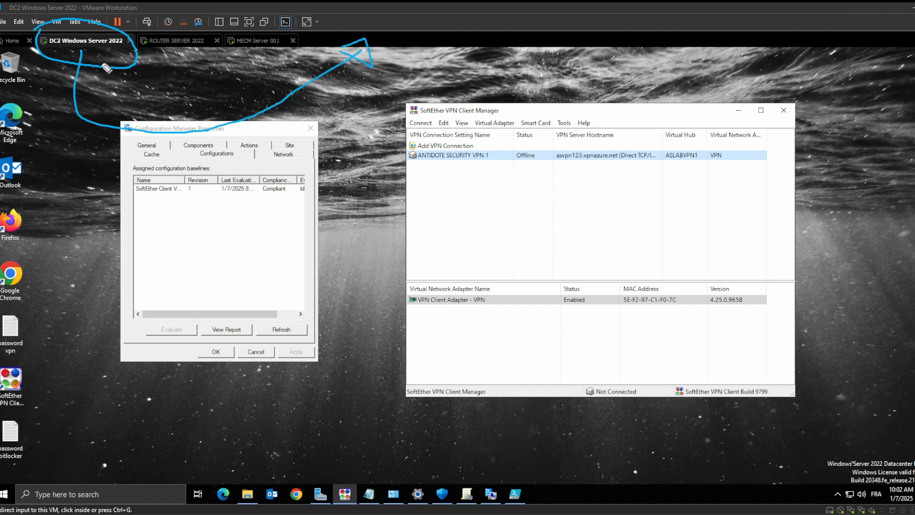
pyautogui.moveTo(81, 57)
pyautogui.mouseDown()
pyautogui.moveTo(86, 139)
pyautogui.moveTo(313, 187)
pyautogui.moveTo(299, 222)
pyautogui.mouseUp()
pyautogui.moveTo(299, 158); pyautogui.dragTo(297, 222)
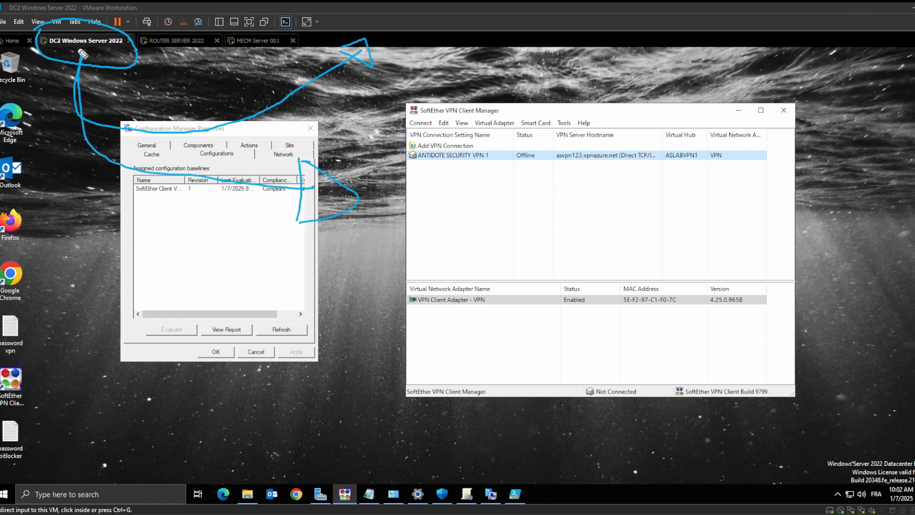
pyautogui.moveTo(80, 54)
pyautogui.mouseDown()
pyautogui.moveTo(152, 106)
pyautogui.moveTo(135, 49)
pyautogui.moveTo(192, 69)
pyautogui.moveTo(268, 49)
pyautogui.mouseUp()
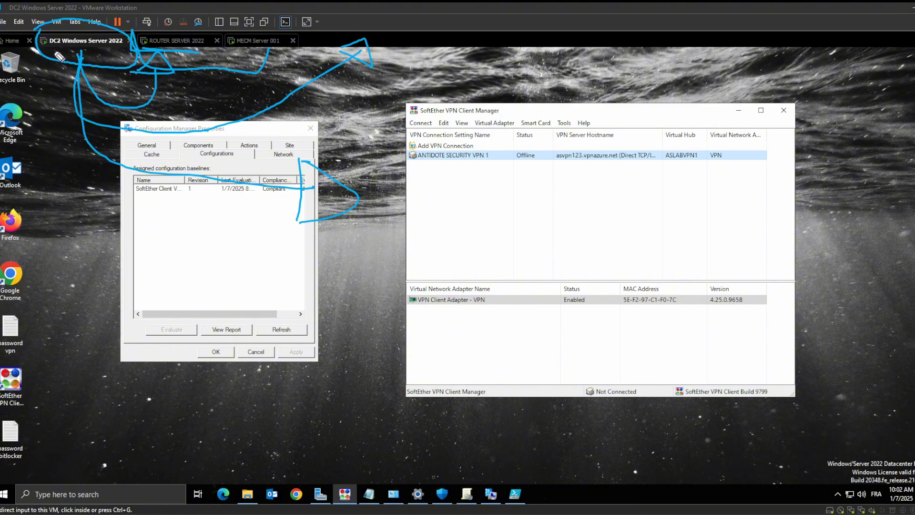
pyautogui.moveTo(53, 47)
pyautogui.mouseDown()
pyautogui.moveTo(54, 125)
pyautogui.moveTo(19, 161)
pyautogui.moveTo(26, 164)
pyautogui.moveTo(2, 149)
pyautogui.mouseUp()
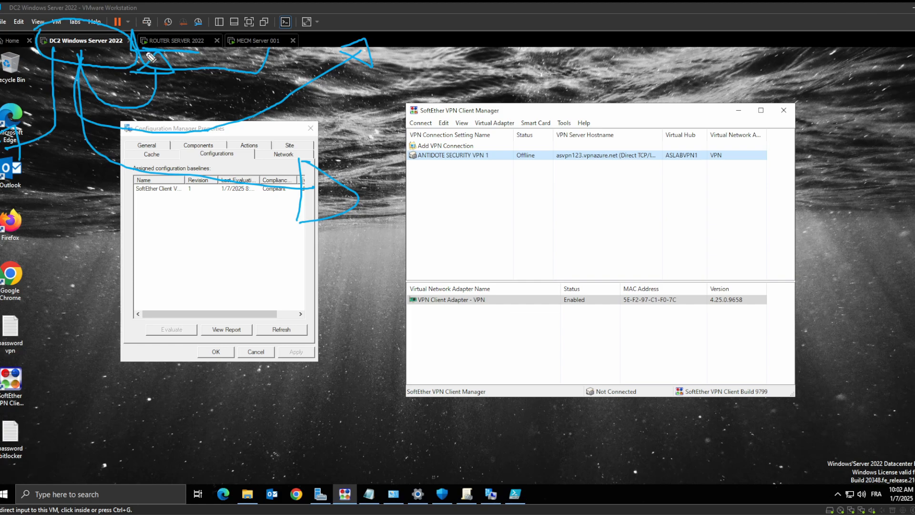
pyautogui.moveTo(187, 77); pyautogui.dragTo(189, 113)
pyautogui.moveTo(189, 78)
pyautogui.mouseDown()
pyautogui.moveTo(198, 108)
pyautogui.moveTo(232, 93)
pyautogui.mouseUp()
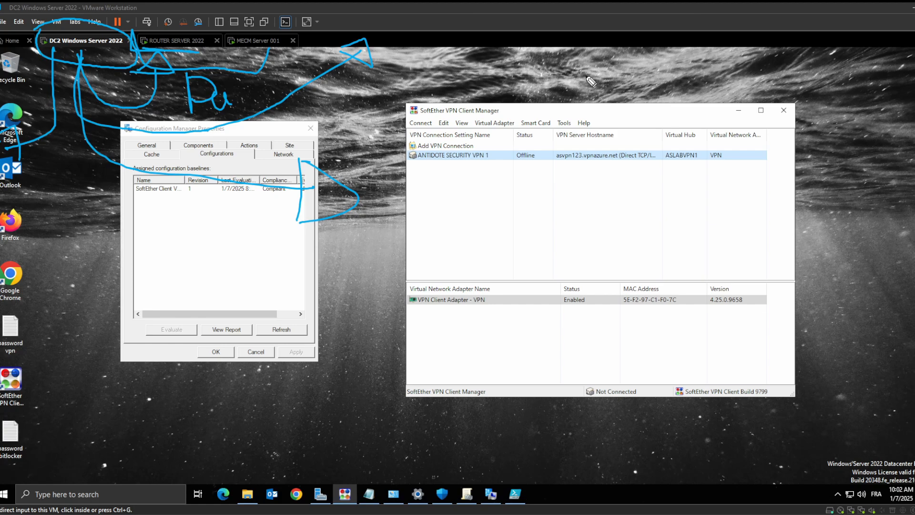
pyautogui.moveTo(358, 169)
pyautogui.mouseDown()
pyautogui.moveTo(321, 39)
pyautogui.moveTo(370, 48)
pyautogui.moveTo(190, 48)
pyautogui.moveTo(220, 100)
pyautogui.moveTo(95, 62)
pyautogui.moveTo(42, 147)
pyautogui.moveTo(6, 148)
pyautogui.mouseUp()
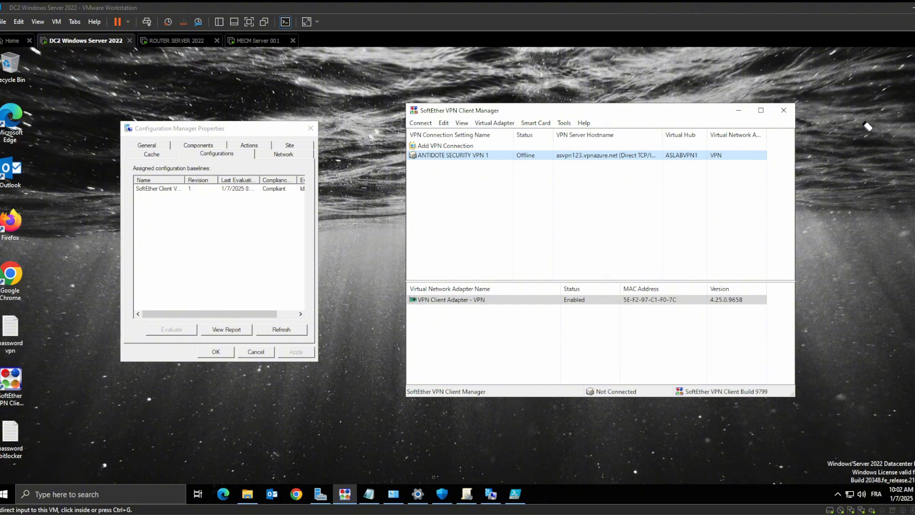
pyautogui.moveTo(902, 136)
pyautogui.mouseDown()
pyautogui.moveTo(859, 151)
pyautogui.moveTo(887, 165)
pyautogui.mouseUp()
# Switch to the MECM Server 001 VM and start creating a new configuration item in the Configuration Items list
pyautogui.click(248, 41)
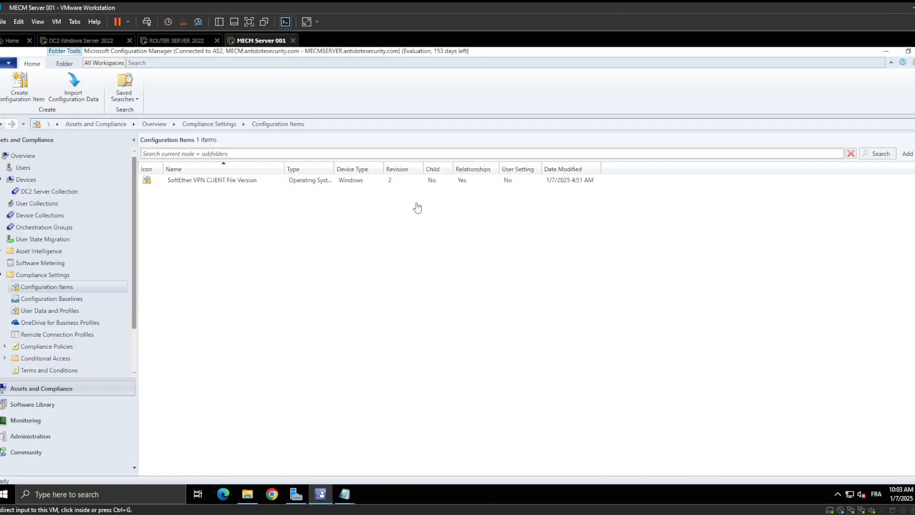
pyautogui.rightClick(167, 200)
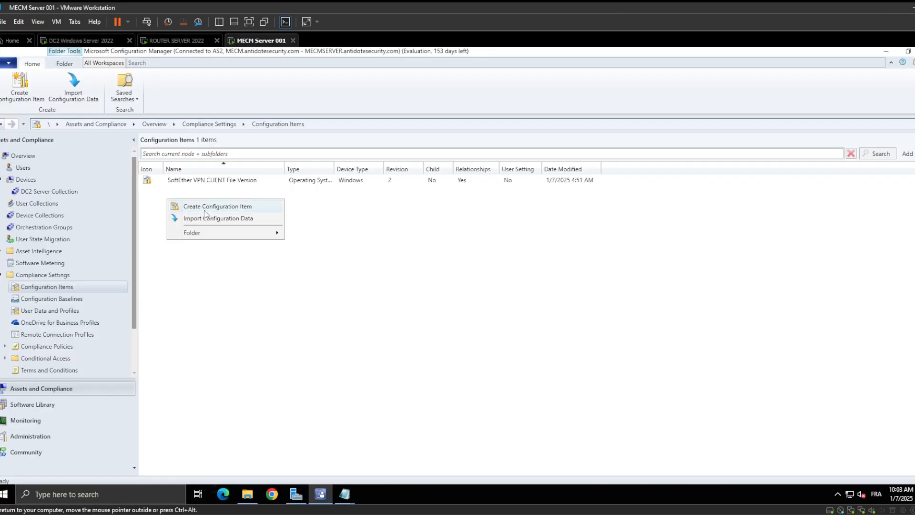
pyautogui.click(204, 208)
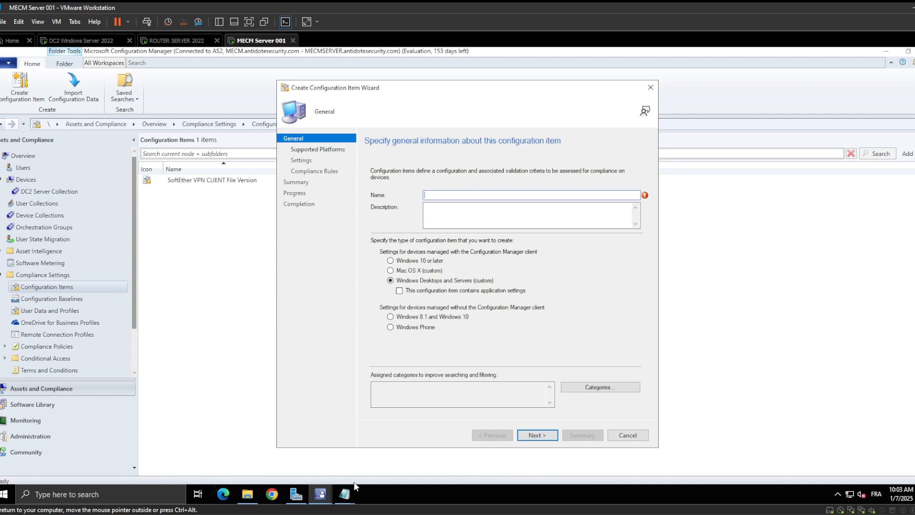
# Close the outdated copy of the SOFTETHER VPN config notes and save the edited copy whose remediation command connects "ANTIDOTE SECURITY VPN 1"
pyautogui.click(344, 493)
pyautogui.click(434, 455)
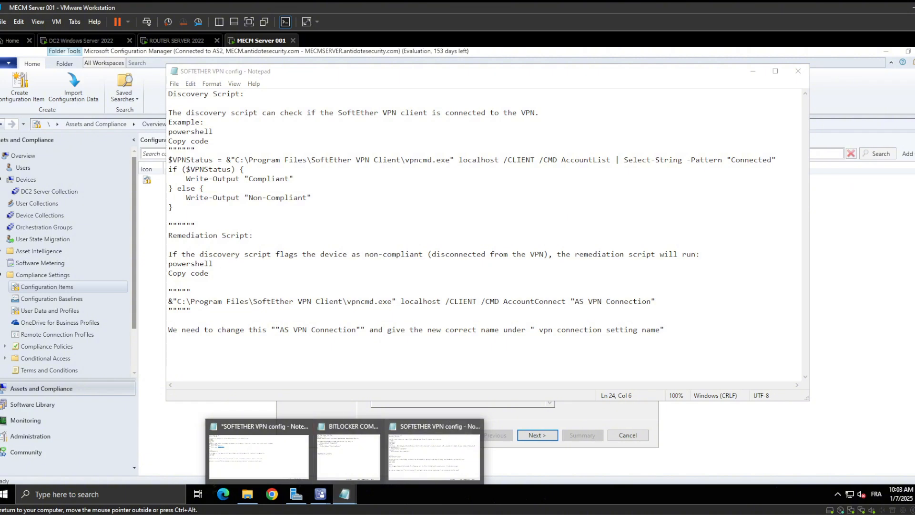
pyautogui.click(476, 426)
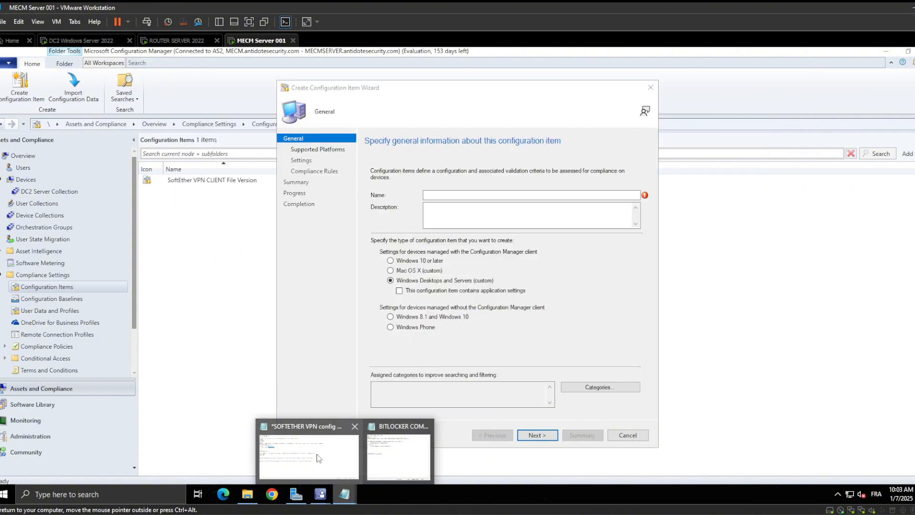
pyautogui.click(319, 458)
pyautogui.click(481, 280)
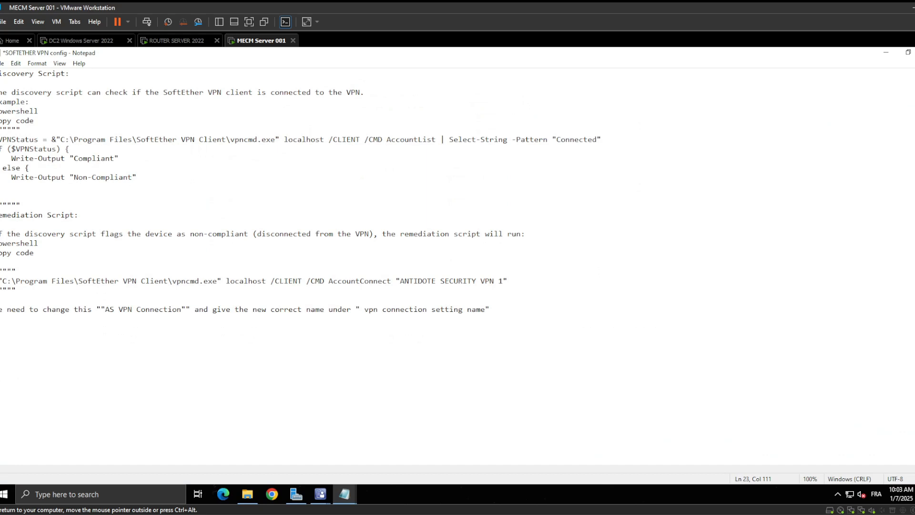
pyautogui.moveTo(391, 281); pyautogui.dragTo(15, 290)
pyautogui.click(474, 281)
pyautogui.click(3, 63)
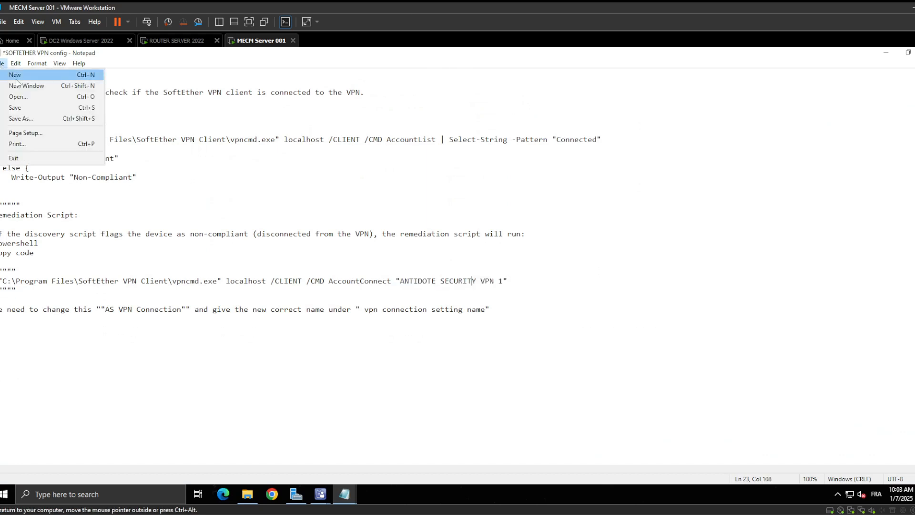
pyautogui.click(15, 107)
# View the BITLOCKER COMPLIANCE script file and minimize it
pyautogui.moveTo(344, 494)
pyautogui.click(383, 471)
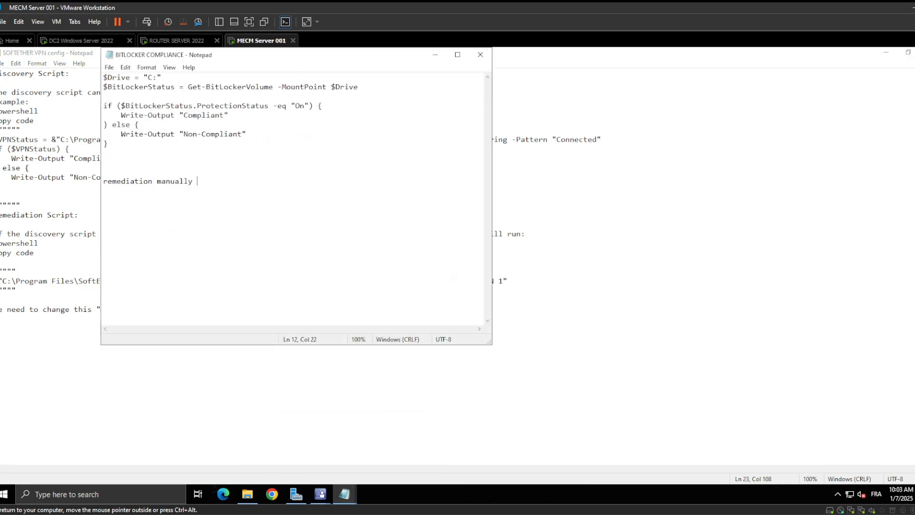
pyautogui.click(435, 57)
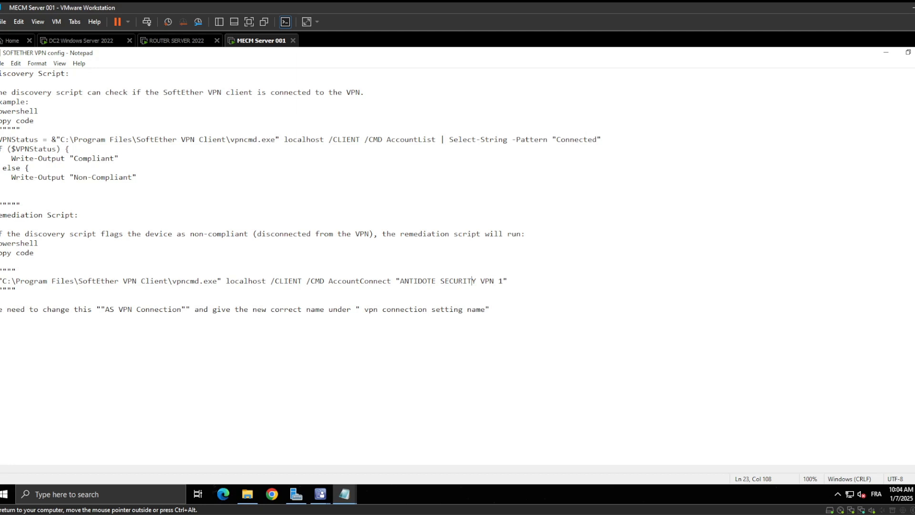
# Restore the SOFTETHER VPN config window from full screen and enlarge it until the complete script lines fit
pyautogui.moveTo(2, 186); pyautogui.dragTo(0, 131)
pyautogui.click(29, 168)
pyautogui.click(908, 52)
pyautogui.moveTo(399, 59); pyautogui.dragTo(440, 60)
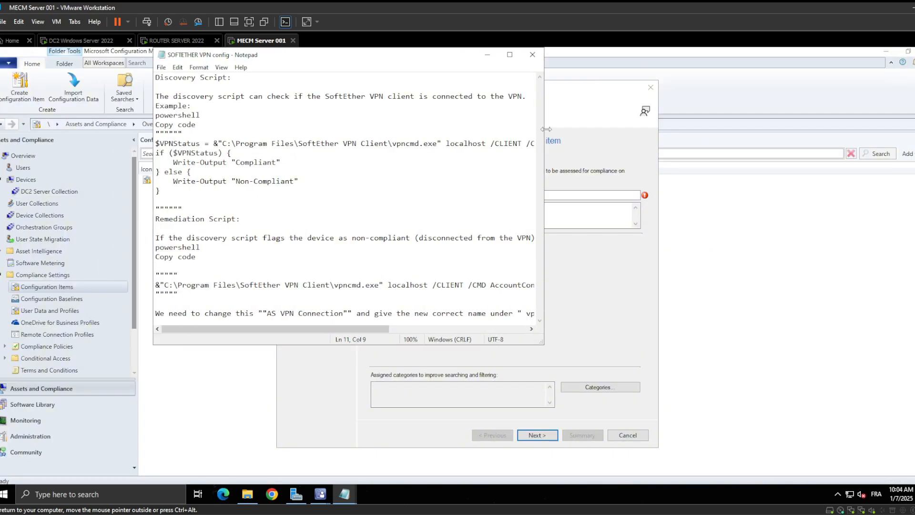
pyautogui.moveTo(546, 129); pyautogui.dragTo(802, 129)
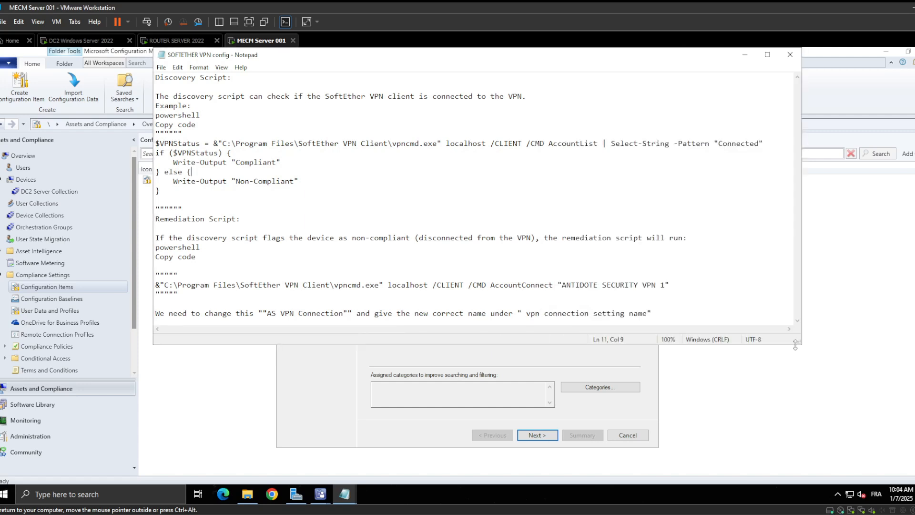
pyautogui.moveTo(799, 343); pyautogui.dragTo(869, 412)
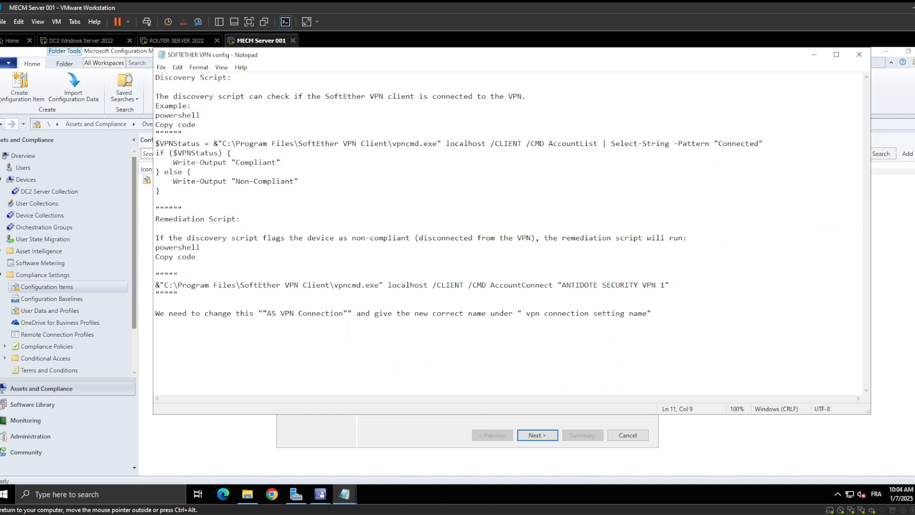
# Examine the discovery script's $VPNStatus line, including its vpncmd AccountList command and the "Connected" pattern
pyautogui.moveTo(155, 143); pyautogui.dragTo(200, 143)
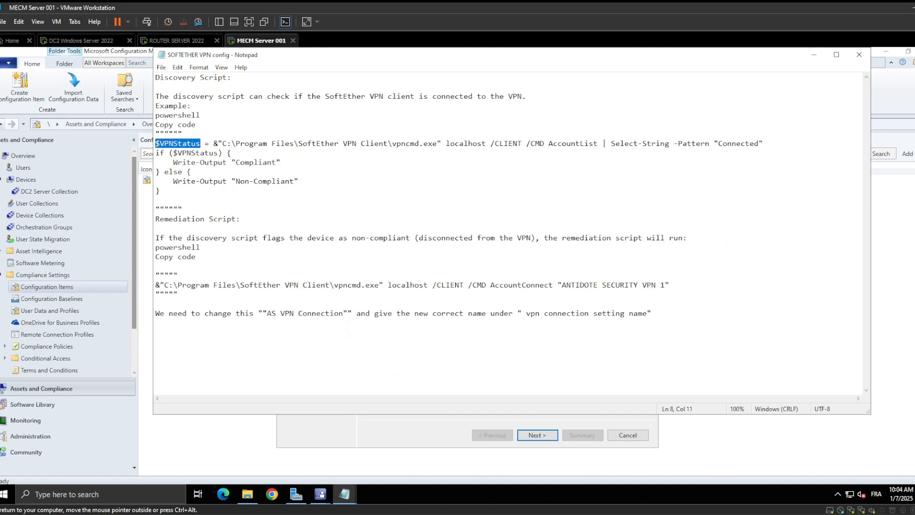
pyautogui.click(199, 143)
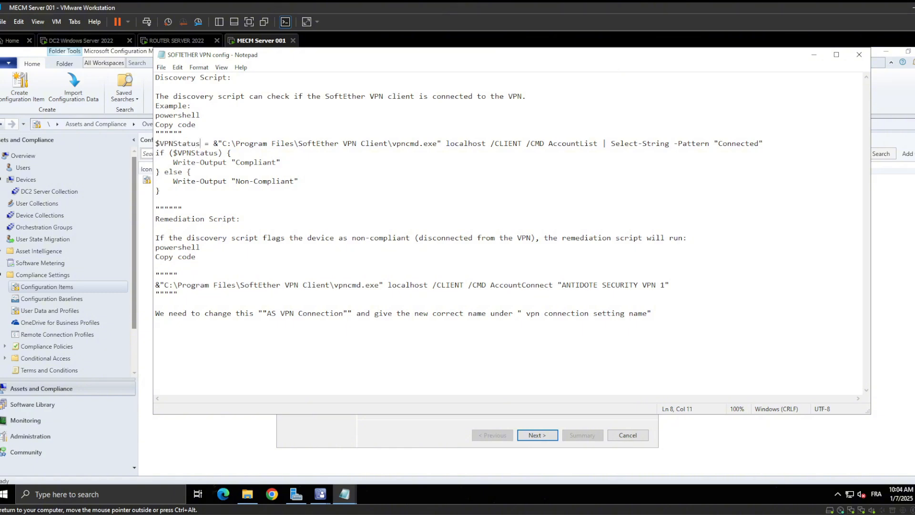
pyautogui.press('Left')
pyautogui.press('Left')
pyautogui.press('Left')
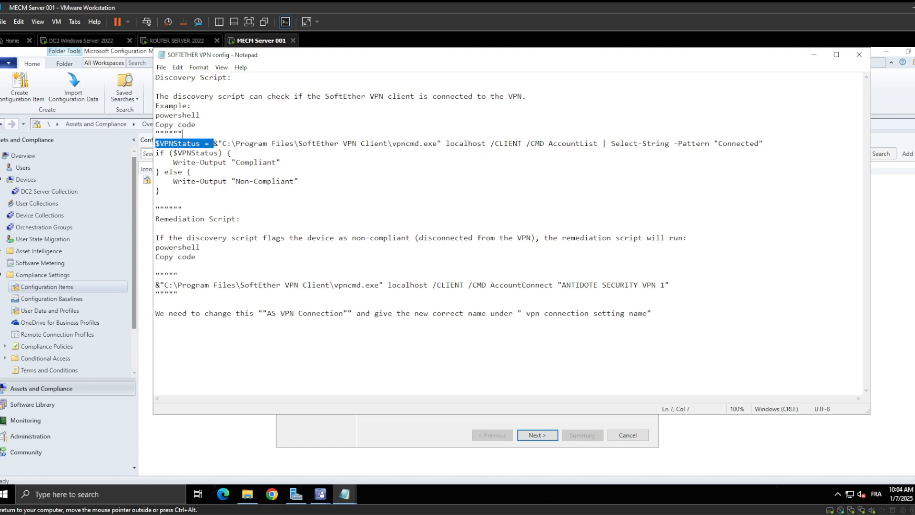
pyautogui.moveTo(213, 143); pyautogui.dragTo(763, 143)
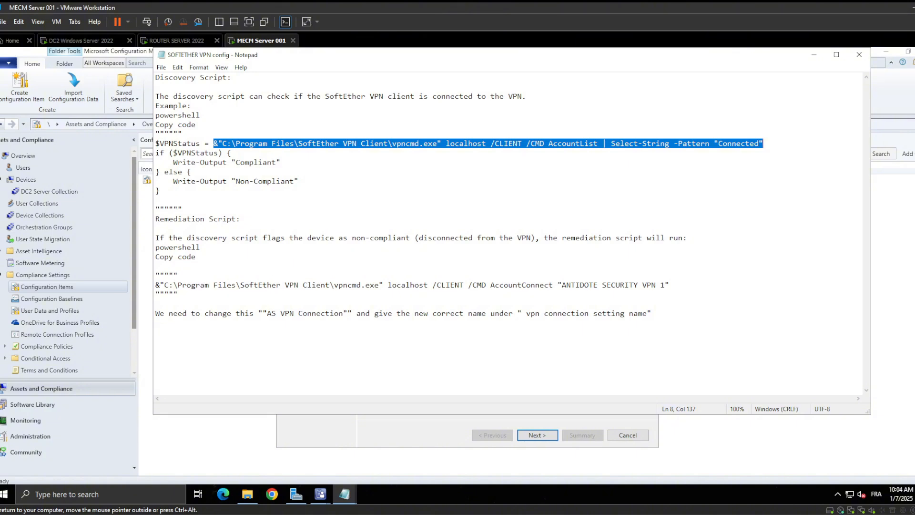
pyautogui.doubleClick(508, 143)
pyautogui.doubleClick(728, 144)
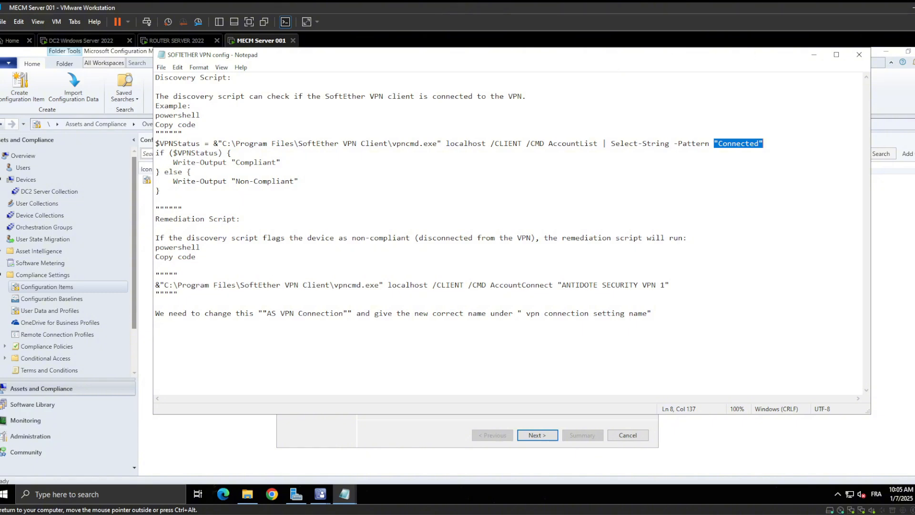
# Examine the discovery script's Select-String filter and the vpncmd expression assigned to $VPNStatus
pyautogui.moveTo(607, 144); pyautogui.dragTo(762, 144)
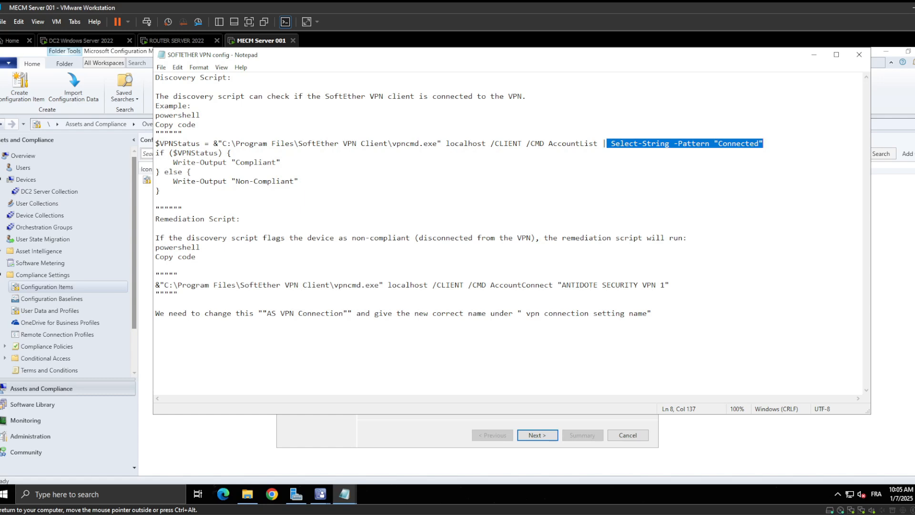
pyautogui.moveTo(155, 143); pyautogui.dragTo(200, 144)
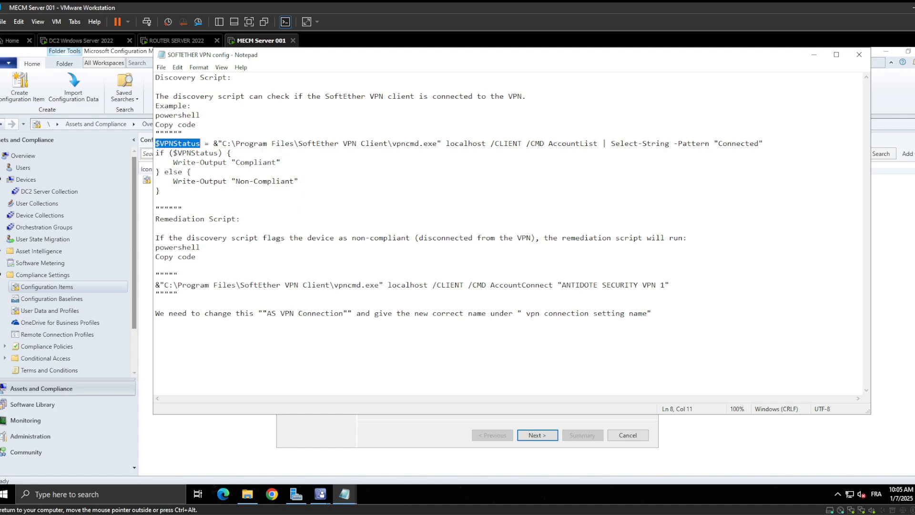
pyautogui.moveTo(213, 144); pyautogui.dragTo(759, 143)
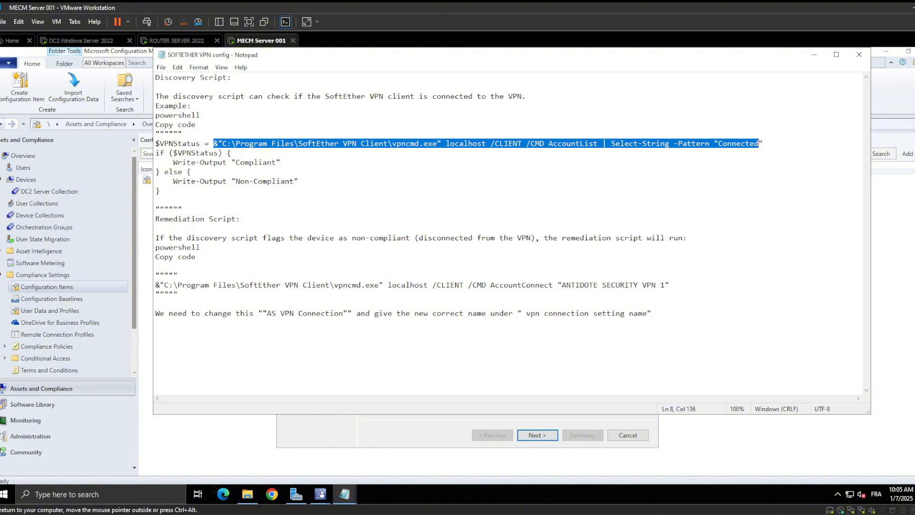
# Review the remediation command and compare its "ANTIDOTE SECURITY VPN 1" account name with DC2's VPN connection, then return to the configuration item wizard
pyautogui.moveTo(161, 237); pyautogui.dragTo(677, 237)
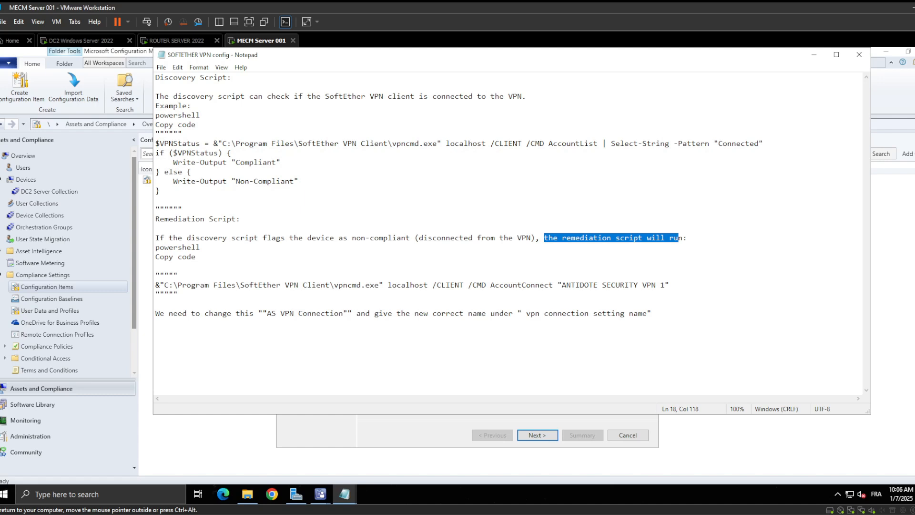
pyautogui.moveTo(155, 285); pyautogui.dragTo(370, 285)
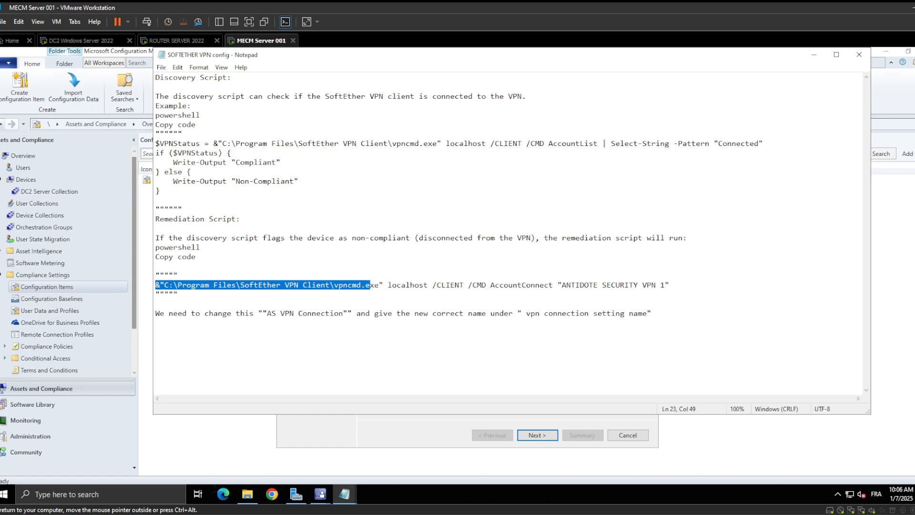
pyautogui.click(186, 285)
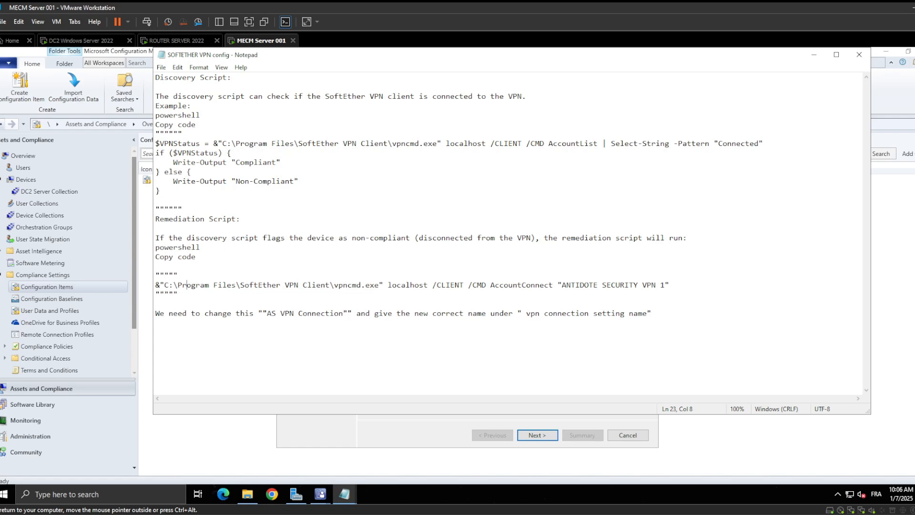
pyautogui.moveTo(491, 284); pyautogui.dragTo(665, 285)
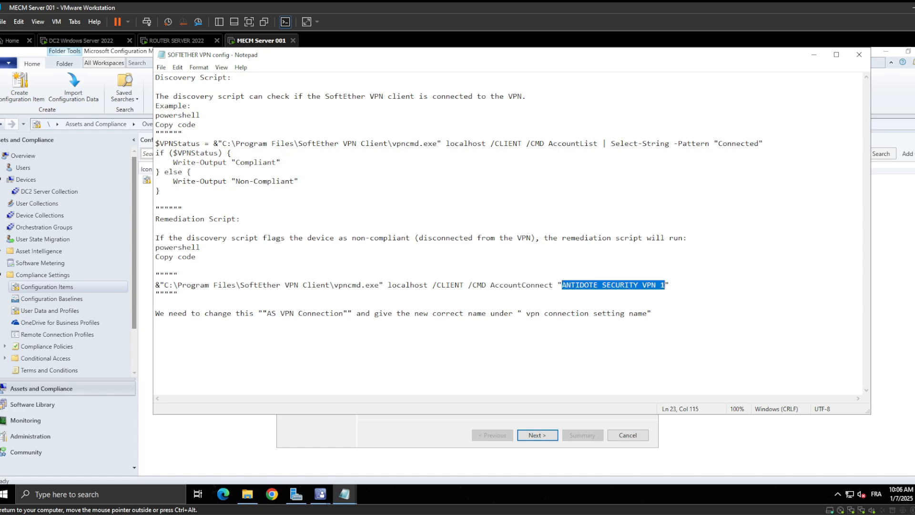
pyautogui.click(91, 41)
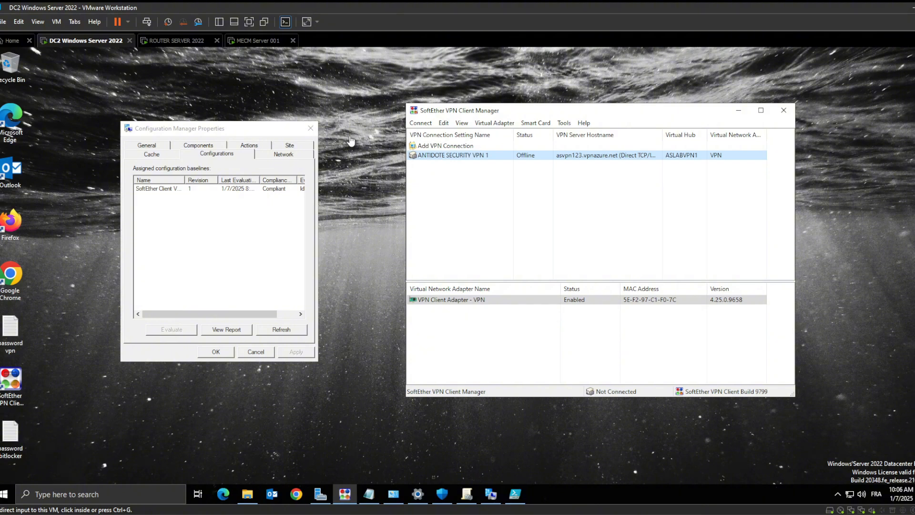
pyautogui.click(246, 41)
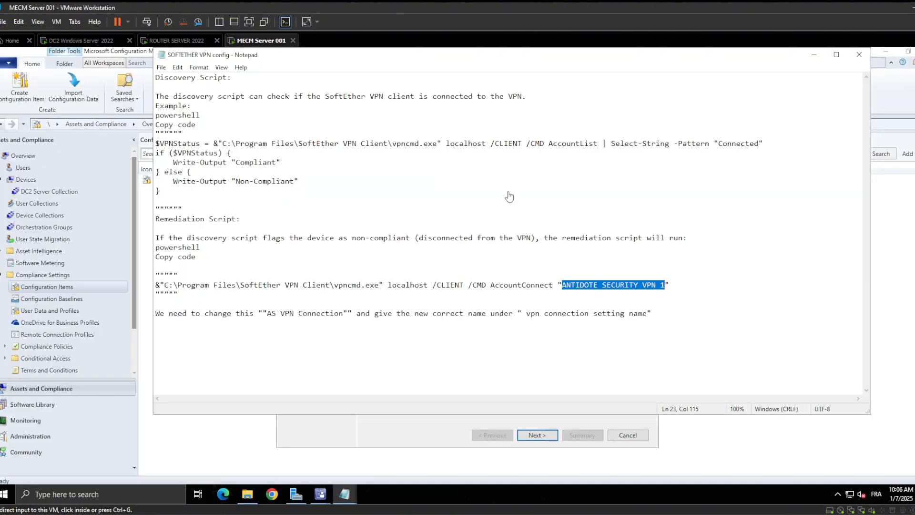
pyautogui.click(814, 56)
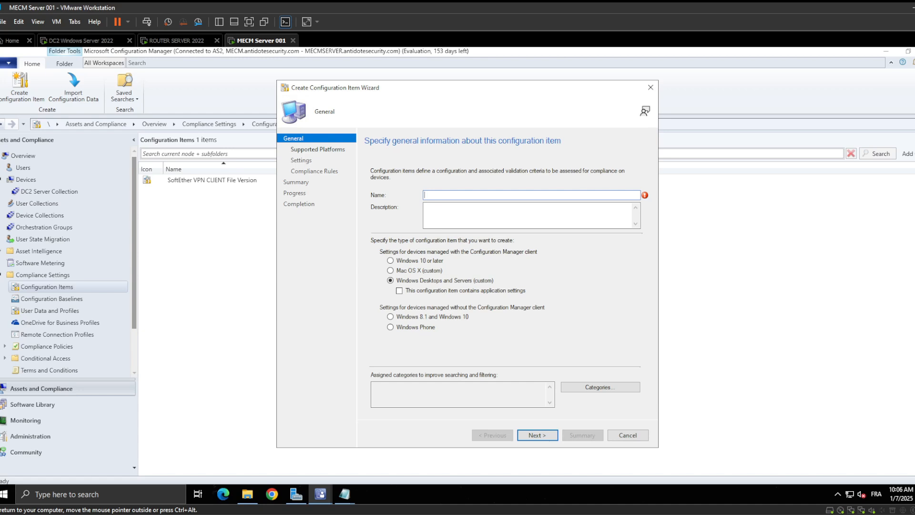
# Name the configuration item "FORCE Enabling VPN SoftEther" and continue past its general information
pyautogui.write('Enabling')
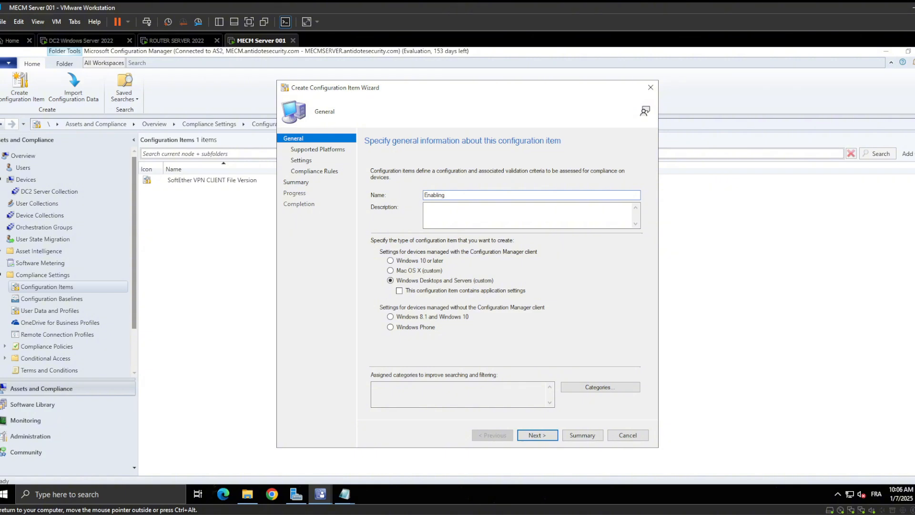
pyautogui.write(' VPN')
pyautogui.write('FORCE')
pyautogui.write('SO')
pyautogui.press('BackSpace')
pyautogui.press('BackSpace')
pyautogui.write('SoftEther')
pyautogui.doubleClick(454, 195)
pyautogui.click(461, 205)
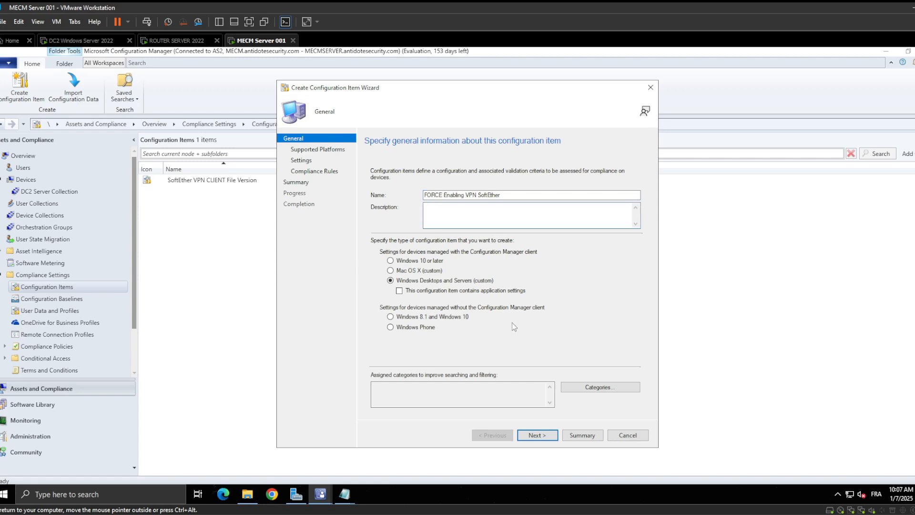
pyautogui.click(540, 437)
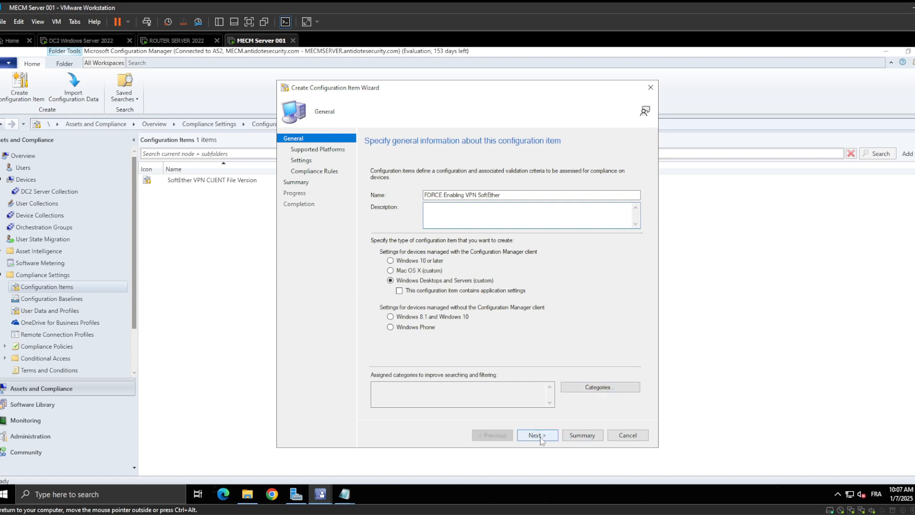
# Accept the supported platforms and create a new setting with setting type Script and data type String
pyautogui.click(536, 434)
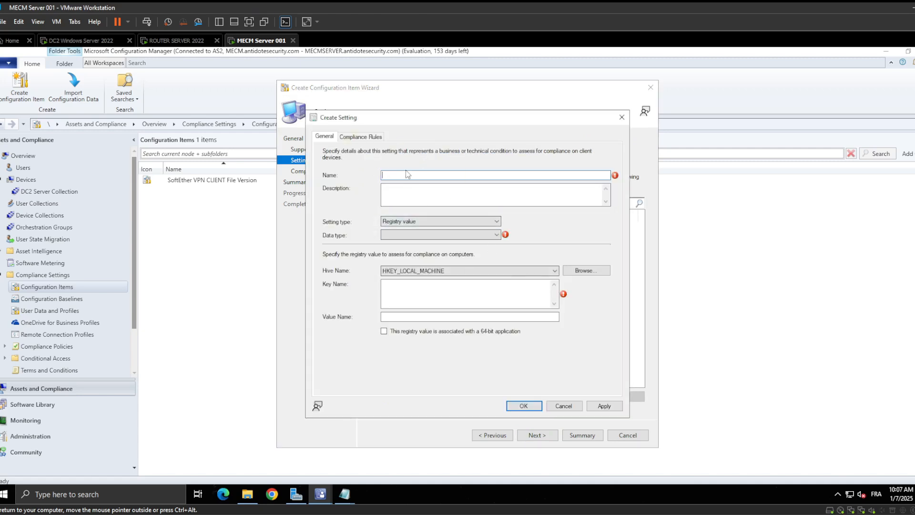
pyautogui.click(430, 222)
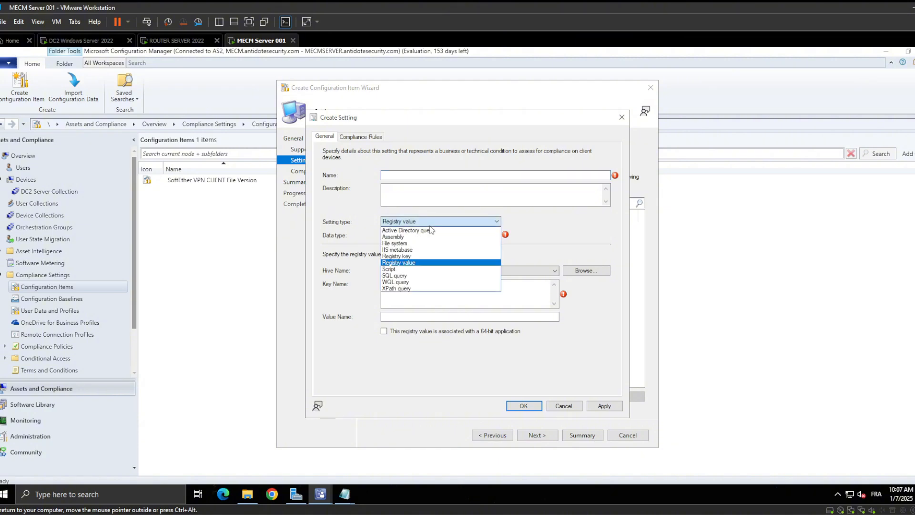
pyautogui.click(422, 268)
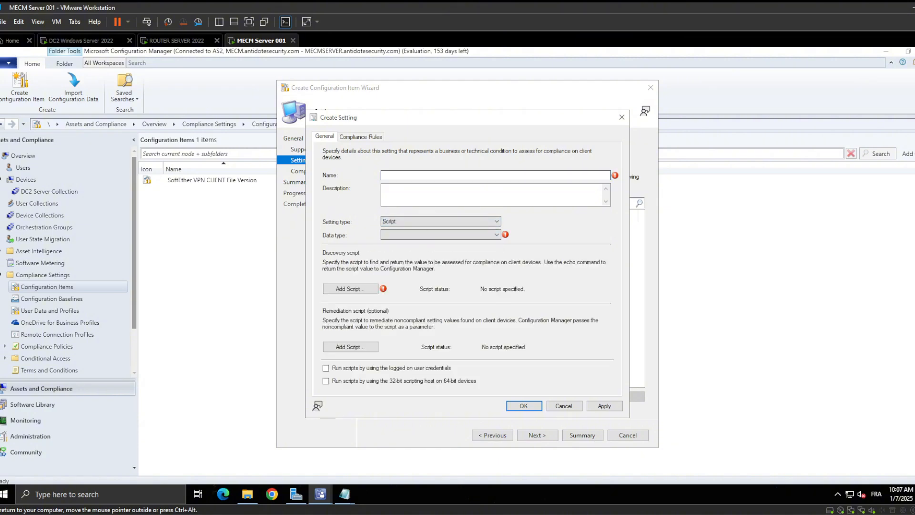
pyautogui.click(417, 236)
pyautogui.click(421, 243)
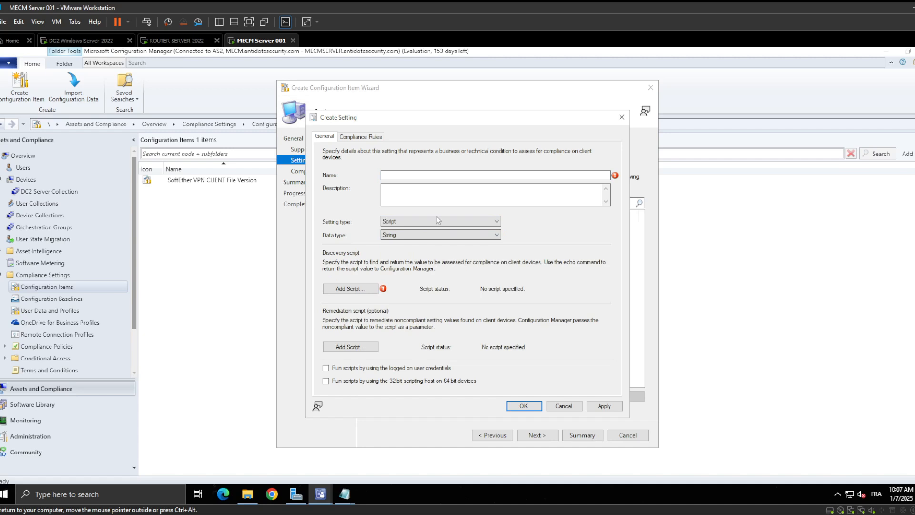
# Name the new setting "Force VPN To Connect"
pyautogui.click(399, 174)
pyautogui.write('Enab')
pyautogui.press('BackSpace')
pyautogui.press('BackSpace')
pyautogui.press('BackSpace')
pyautogui.press('BackSpace')
pyautogui.write('Forc')
pyautogui.press('BackSpace')
pyautogui.write('rce VPN TO CONNECT')
pyautogui.doubleClick(412, 174)
pyautogui.write('To')
pyautogui.press('BackSpace')
pyautogui.press('BackSpace')
pyautogui.press('BackSpace')
pyautogui.press('BackSpace')
pyautogui.press('BackSpace')
pyautogui.press('BackSpace')
pyautogui.write('onnect')
# Add the $VPNStatus compliance check from the SOFTETHER VPN config notes as the setting's Windows PowerShell discovery script
pyautogui.click(369, 289)
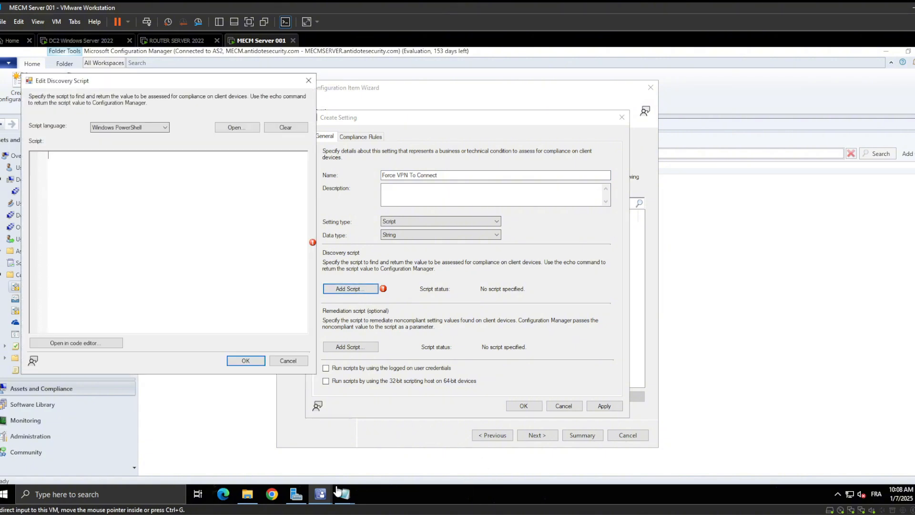
pyautogui.moveTo(344, 494)
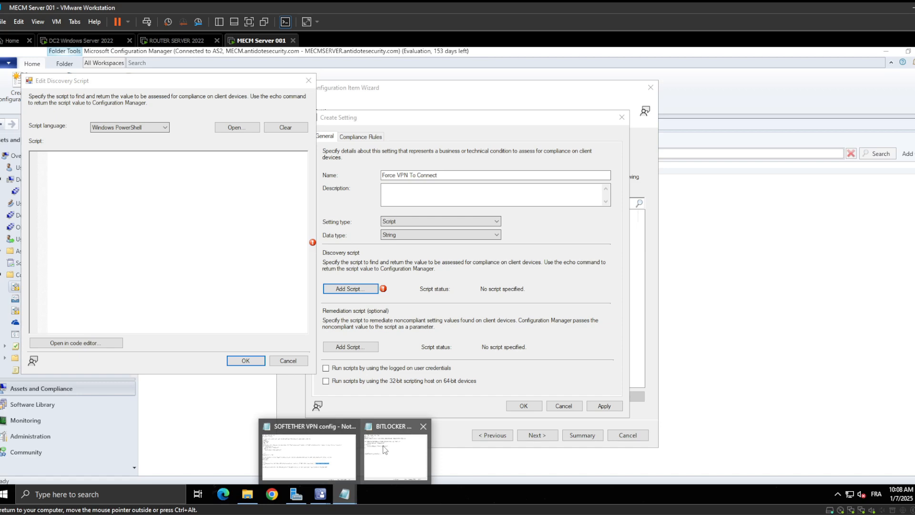
pyautogui.click(337, 469)
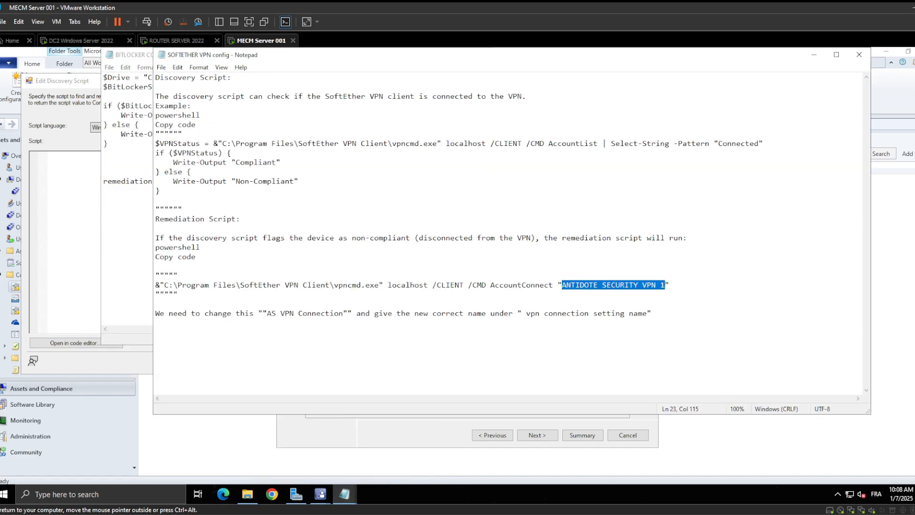
pyautogui.moveTo(161, 191); pyautogui.dragTo(156, 144)
pyautogui.click(133, 144)
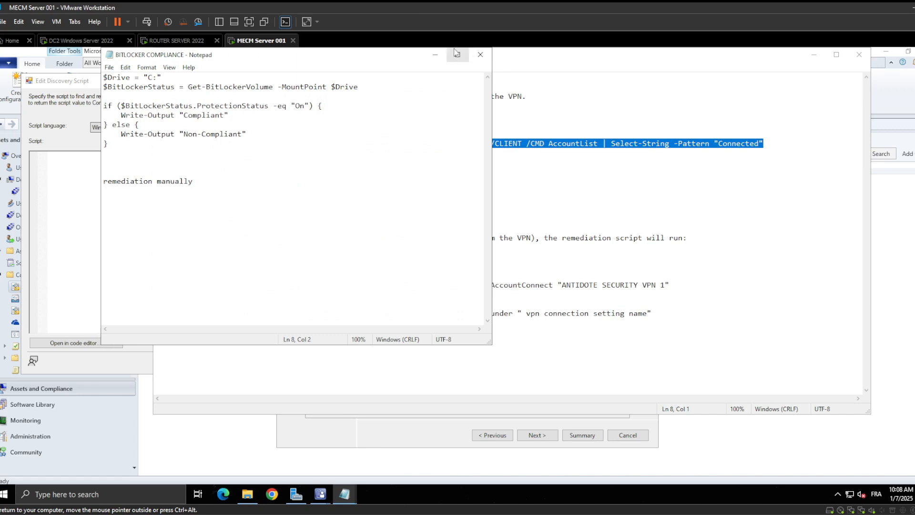
pyautogui.click(435, 54)
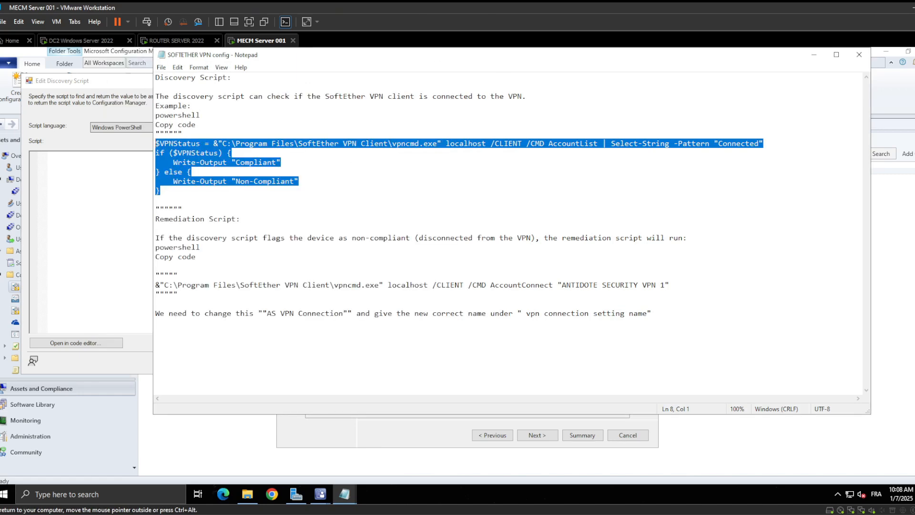
pyautogui.click(811, 56)
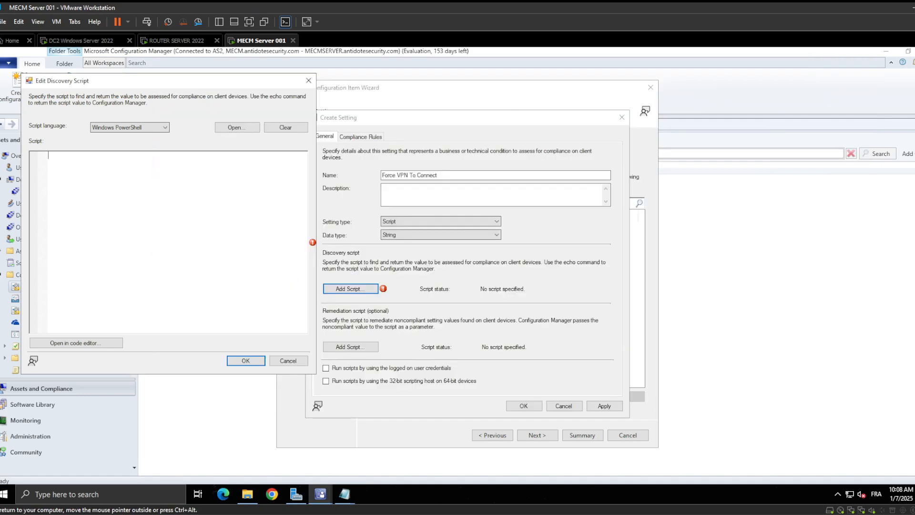
pyautogui.hotkey('ctrl', 'v')
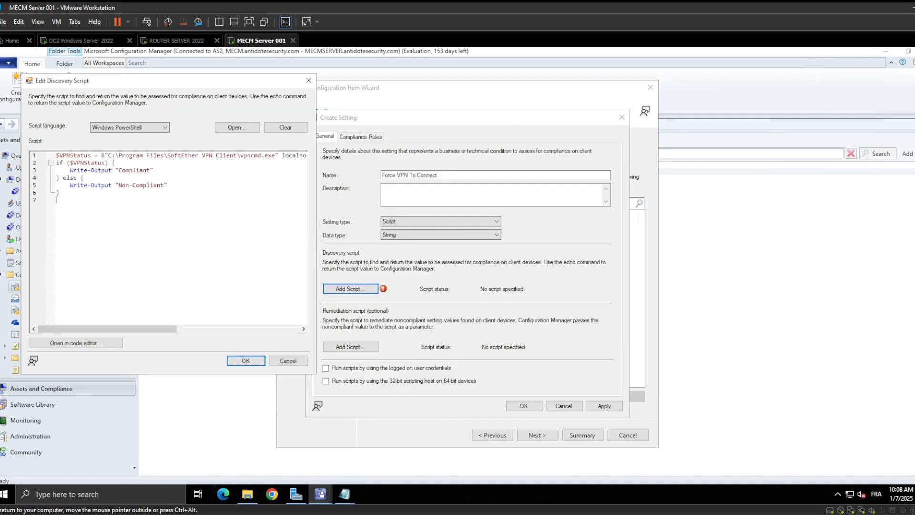
pyautogui.click(245, 361)
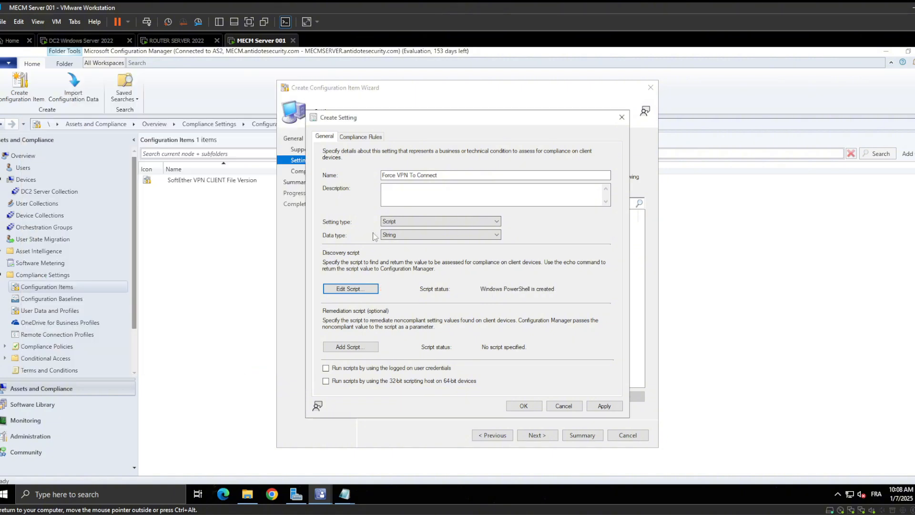
# Add the vpncmd AccountConnect "ANTIDOTE SECURITY VPN 1" command from the notes as the setting's Windows PowerShell remediation script
pyautogui.click(349, 346)
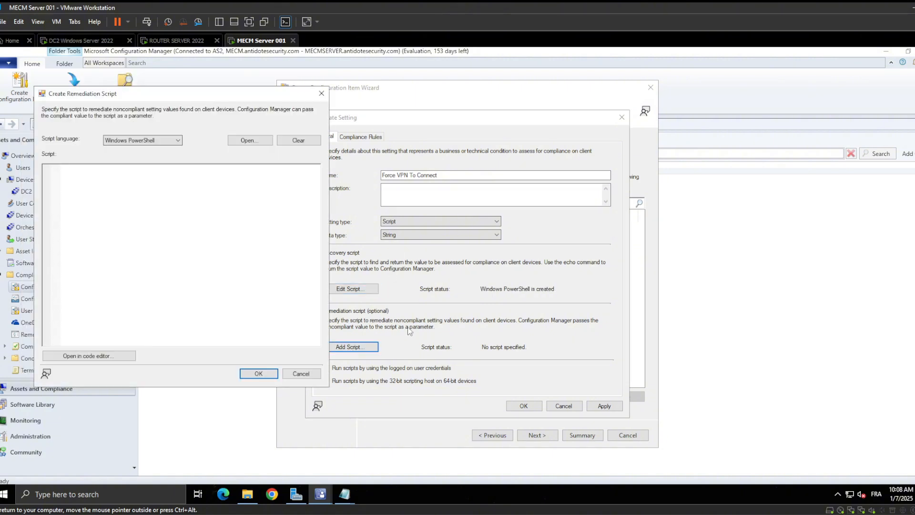
pyautogui.moveTo(343, 493)
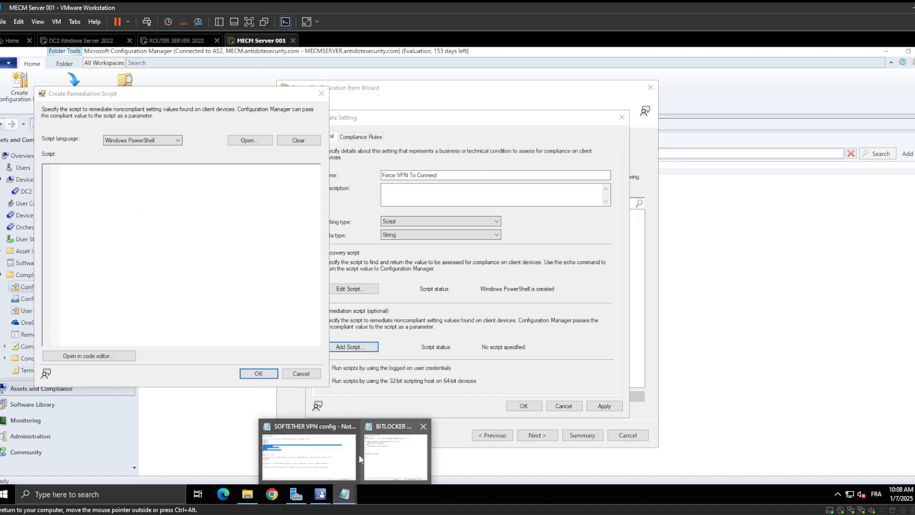
pyautogui.click(328, 458)
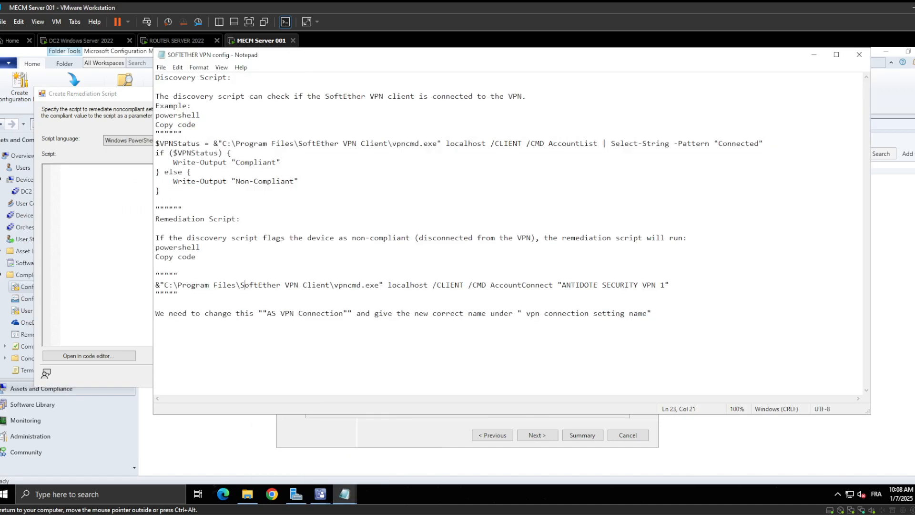
pyautogui.doubleClick(261, 284)
pyautogui.moveTo(671, 285); pyautogui.dragTo(150, 285)
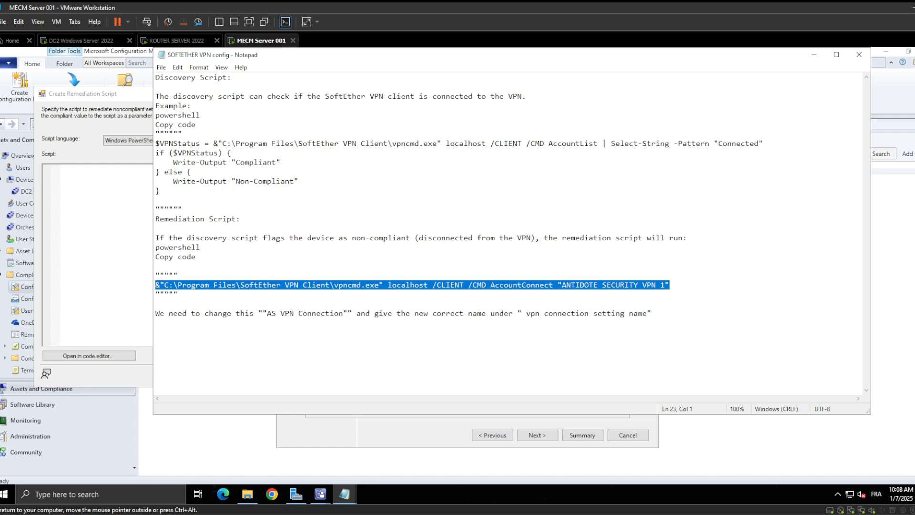
pyautogui.click(814, 55)
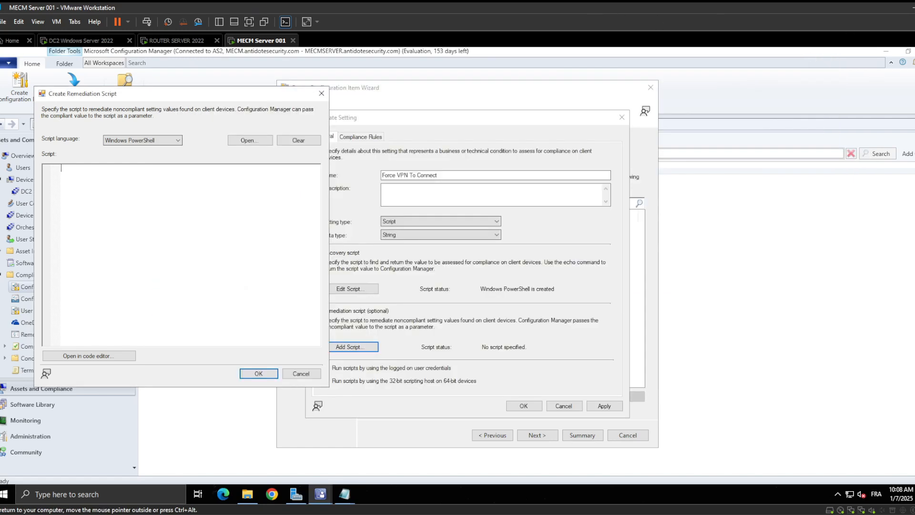
pyautogui.hotkey('ctrl', 'v')
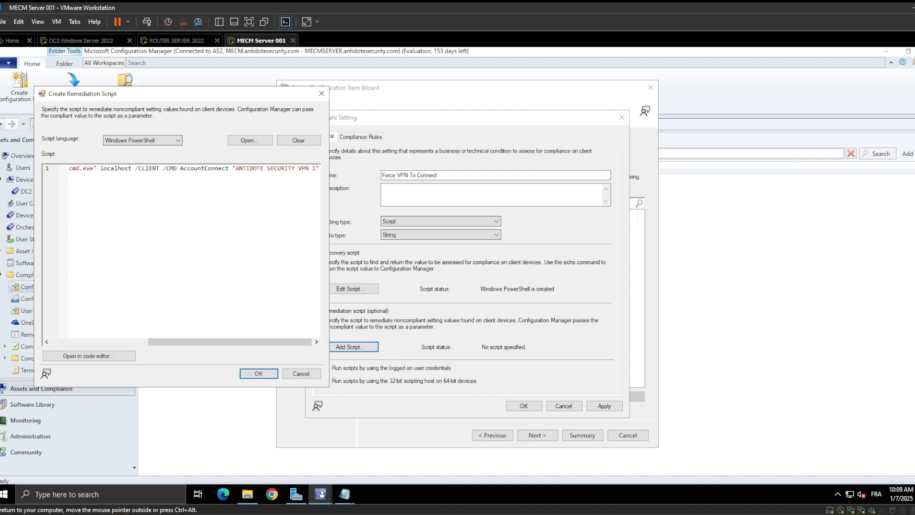
pyautogui.moveTo(229, 341)
pyautogui.mouseDown()
pyautogui.moveTo(129, 342)
pyautogui.moveTo(186, 342)
pyautogui.moveTo(236, 357)
pyautogui.mouseUp()
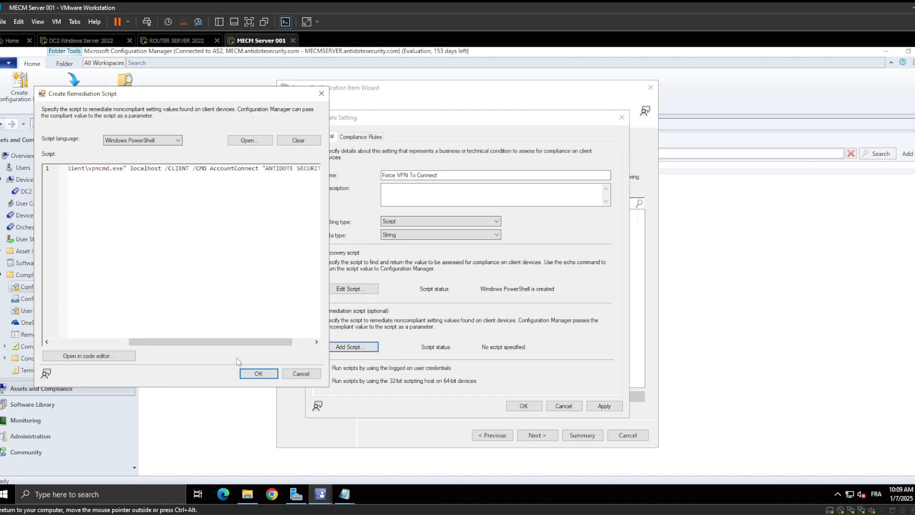
pyautogui.click(260, 373)
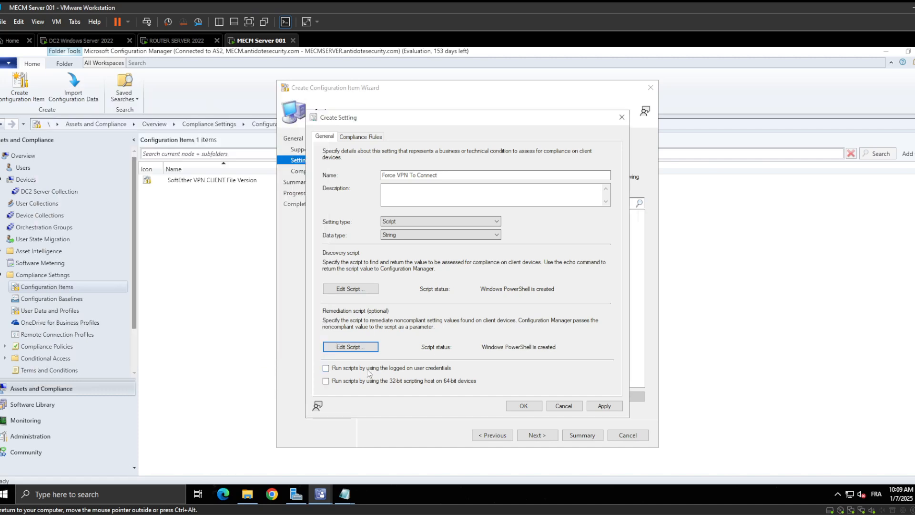
# Create a compliance rule of type Value for the setting, with operator Equals and the value Non-Compliant
pyautogui.click(367, 139)
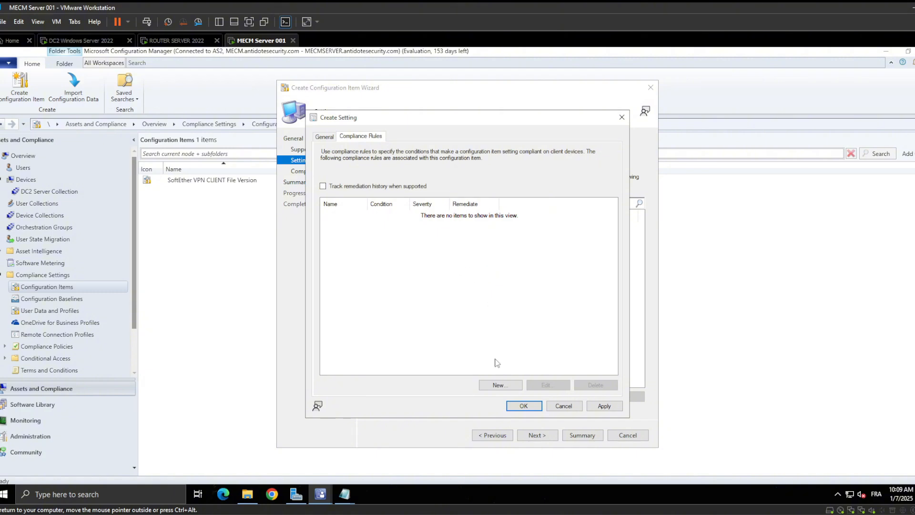
pyautogui.click(504, 386)
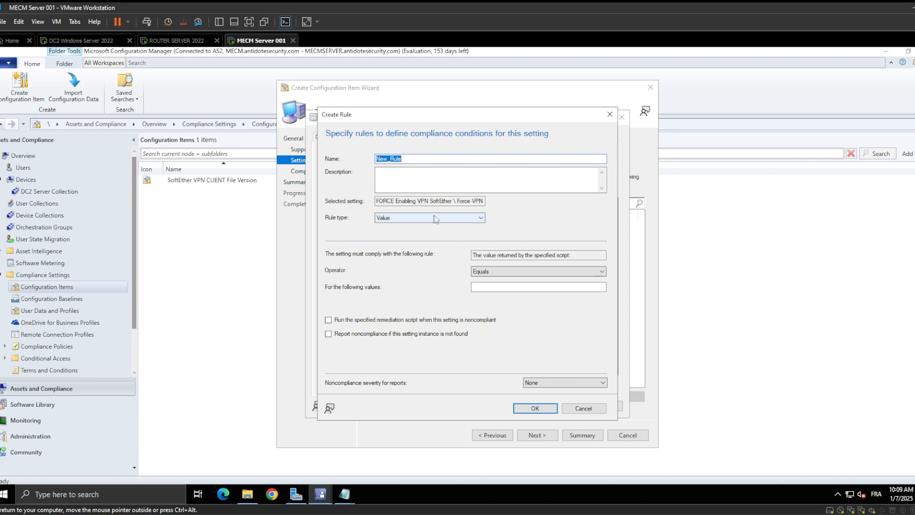
pyautogui.click(537, 287)
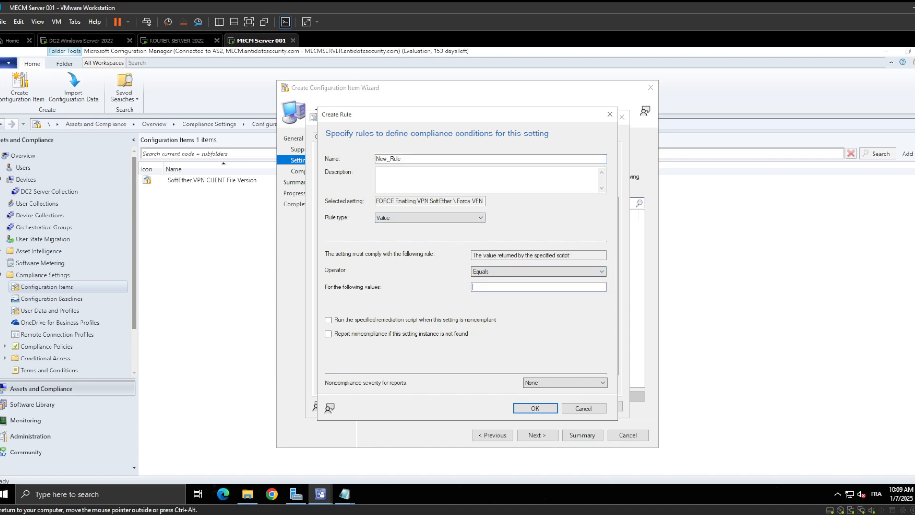
pyautogui.write('Non-')
pyautogui.click(437, 218)
pyautogui.click(547, 217)
pyautogui.click(498, 287)
pyautogui.write('Complianty')
# Replace the rule's comparison value with the exact text Non-Compliant copied from the discovery script in the SOFTETHER VPN config notes
pyautogui.click(344, 494)
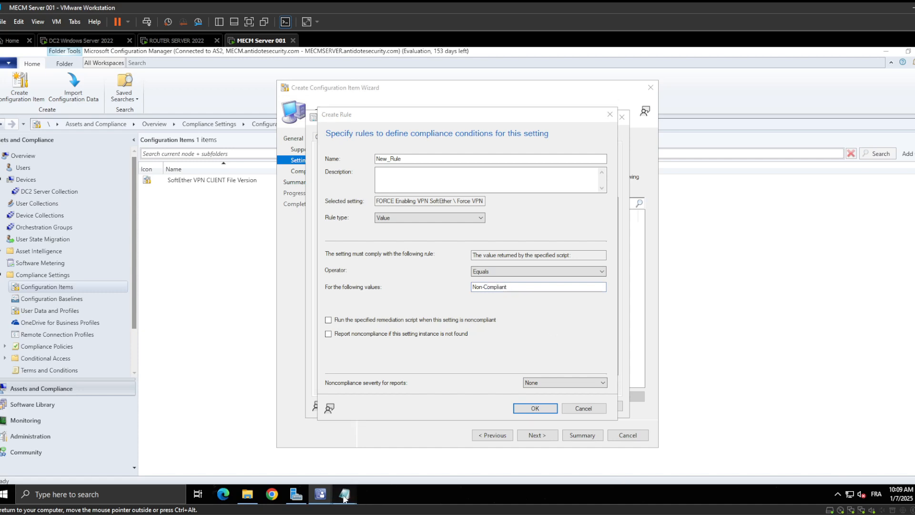
pyautogui.click(339, 447)
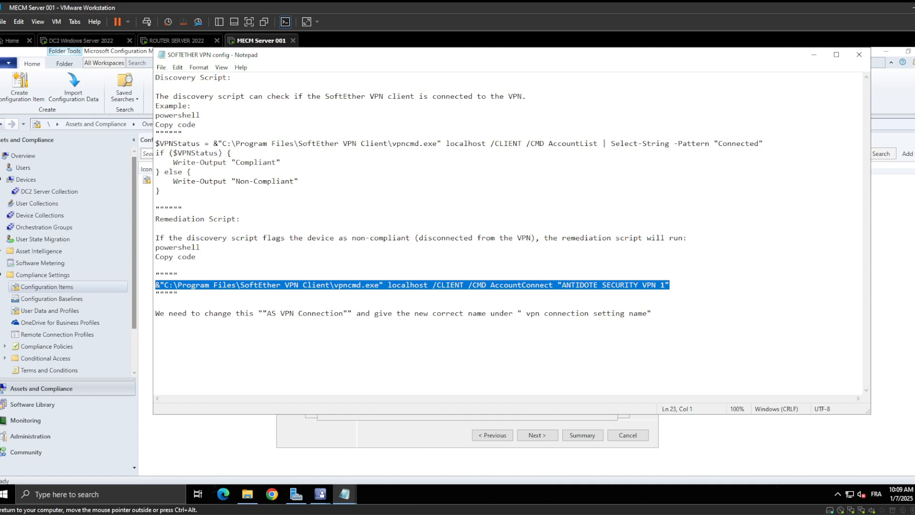
pyautogui.moveTo(295, 181); pyautogui.dragTo(236, 181)
pyautogui.hotkey('ctrl', 'c')
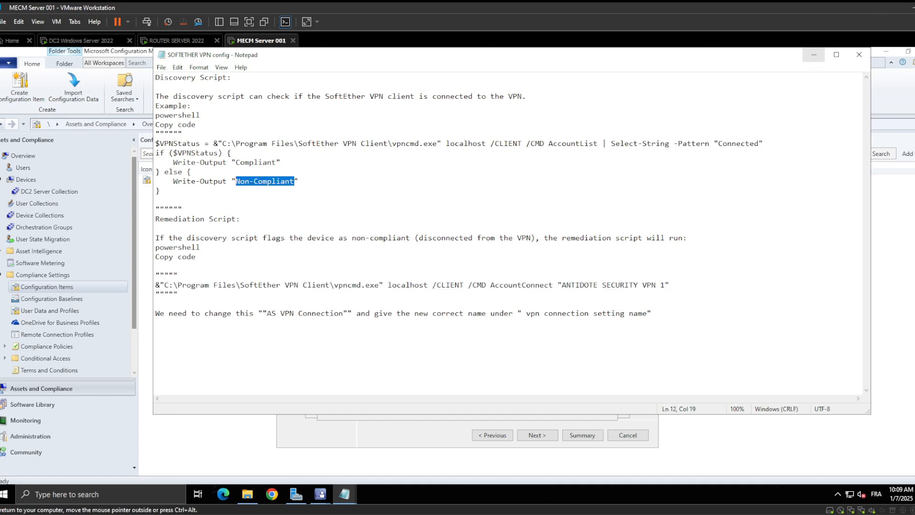
pyautogui.click(813, 54)
pyautogui.moveTo(509, 286); pyautogui.dragTo(417, 287)
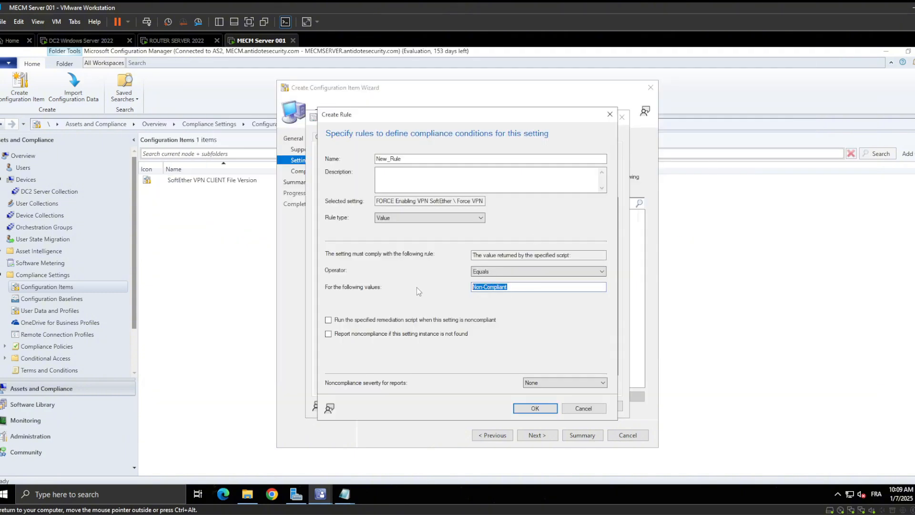
pyautogui.hotkey('ctrl', 'v')
# Enable running the remediation script when the setting is noncompliant and reporting noncompliance when the setting instance is not found
pyautogui.click(344, 319)
pyautogui.click(358, 335)
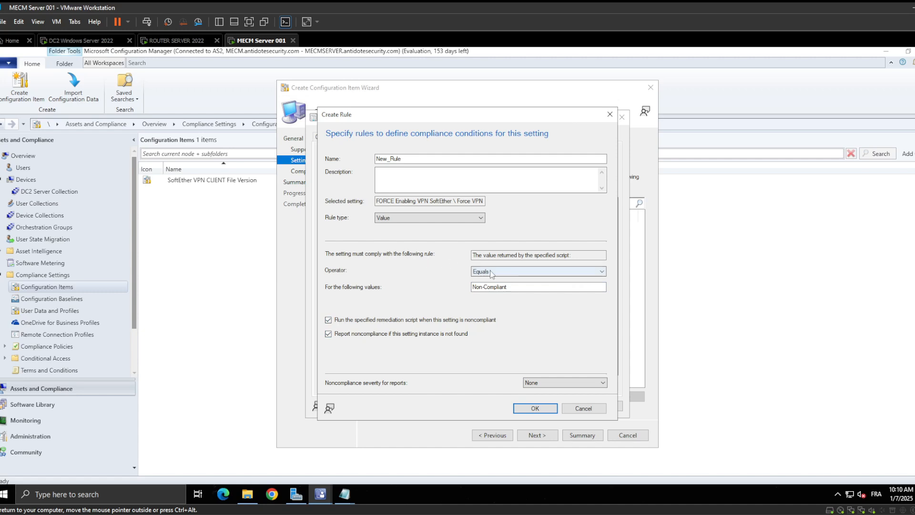
pyautogui.click(514, 287)
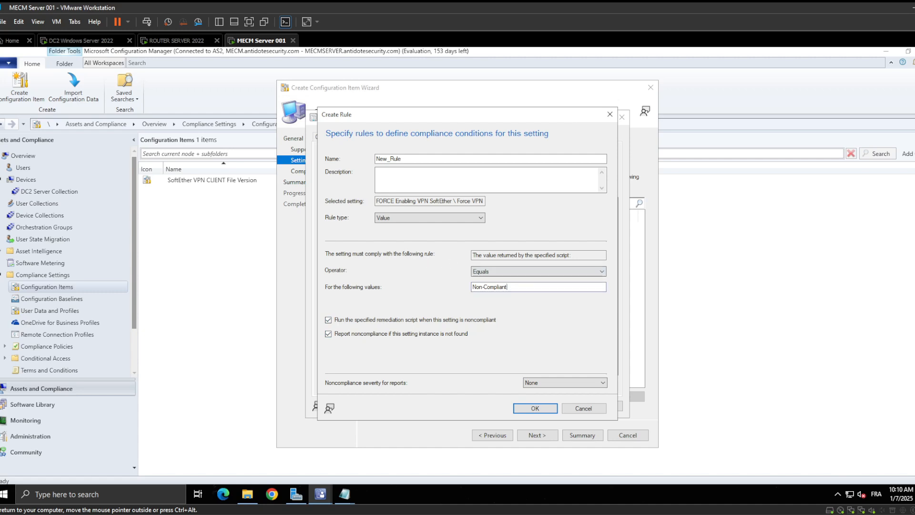
pyautogui.moveTo(508, 287); pyautogui.dragTo(471, 287)
# Name the compliance rule "FORCEFUL RULE" and save it
pyautogui.doubleClick(408, 158)
pyautogui.press('BackSpace')
pyautogui.write('FORCEFUL RULE')
pyautogui.click(437, 334)
pyautogui.click(529, 409)
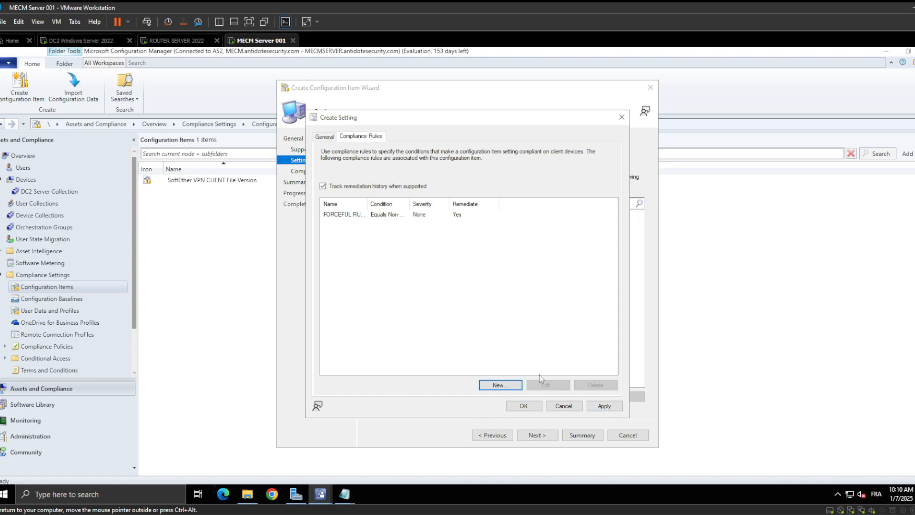
# Save the Force VPN To Connect setting and complete the wizard to create the FORCE Enabling VPN SoftEther configuration item
pyautogui.click(326, 137)
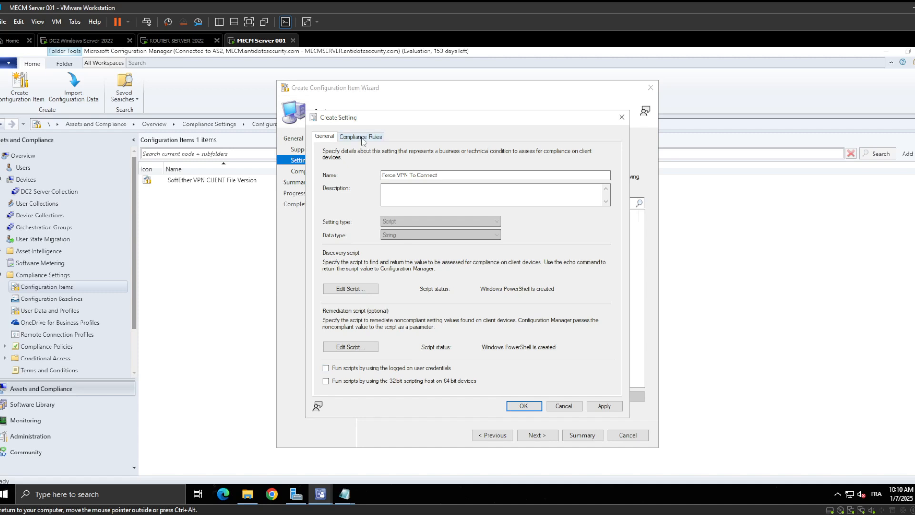
pyautogui.click(603, 407)
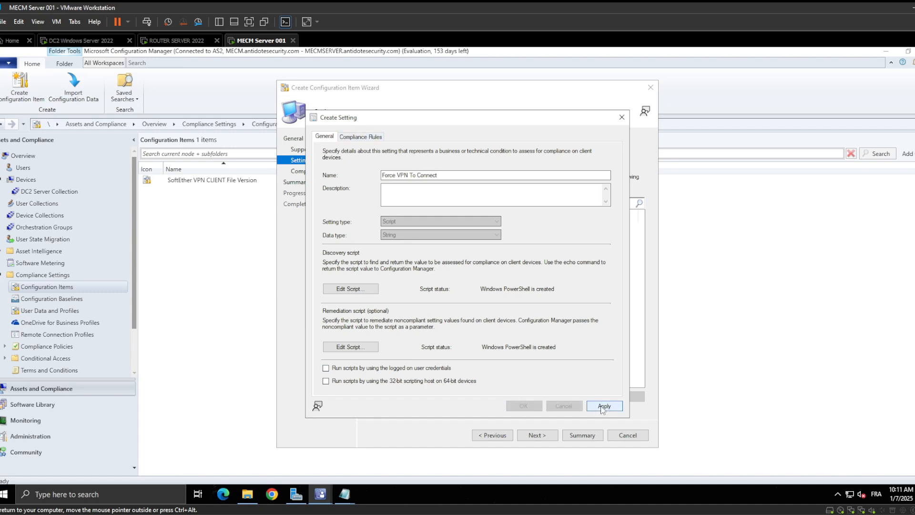
pyautogui.click(523, 405)
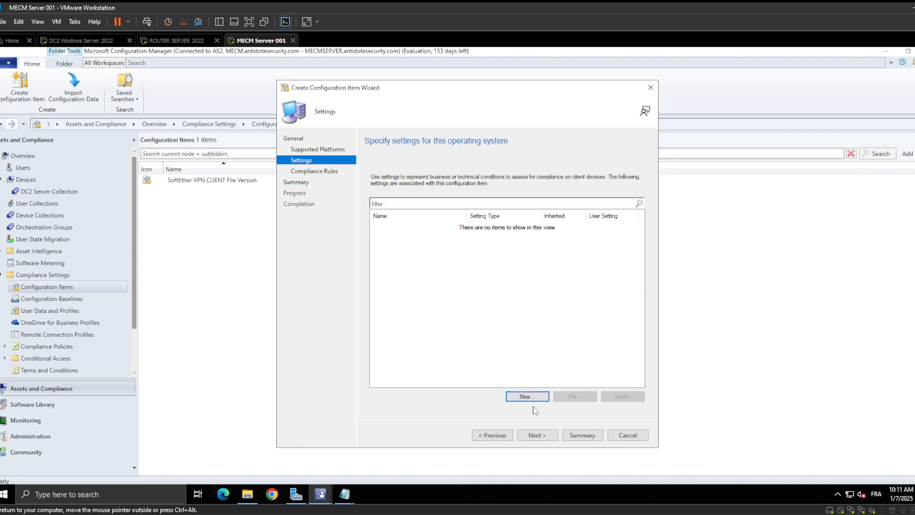
pyautogui.click(537, 435)
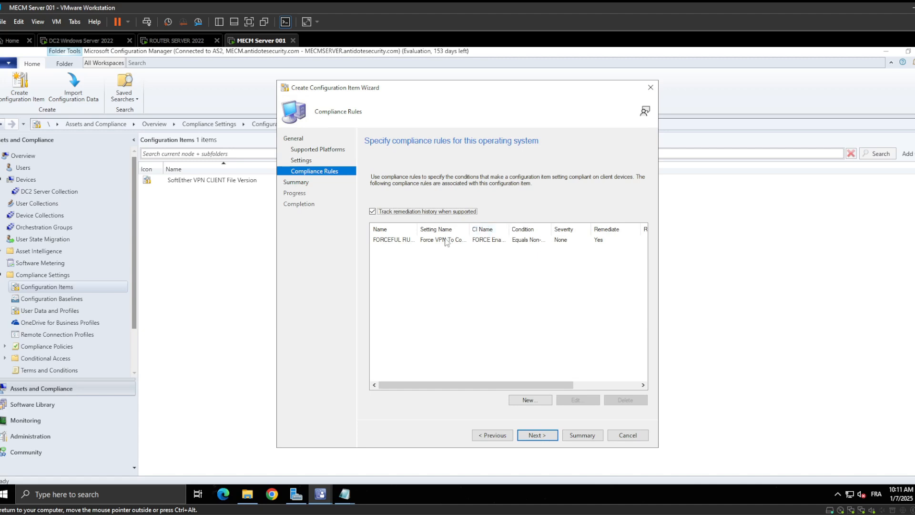
pyautogui.click(537, 434)
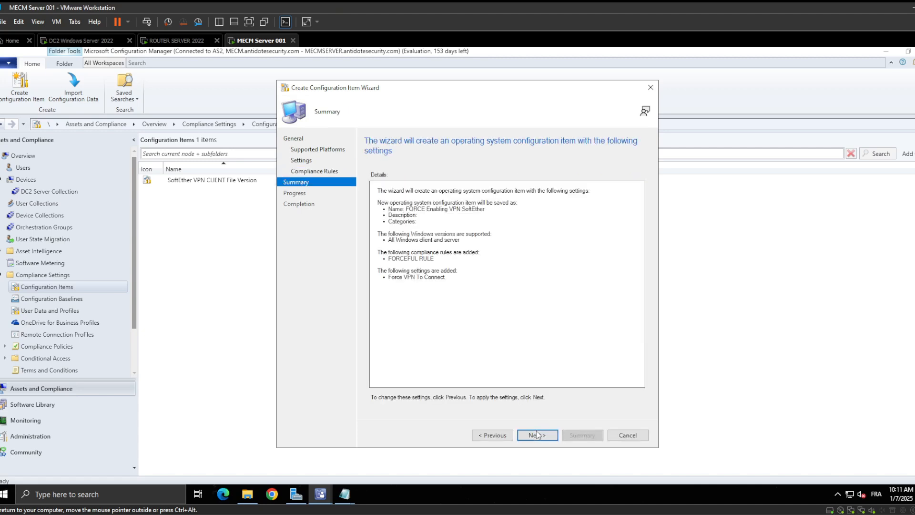
pyautogui.click(536, 431)
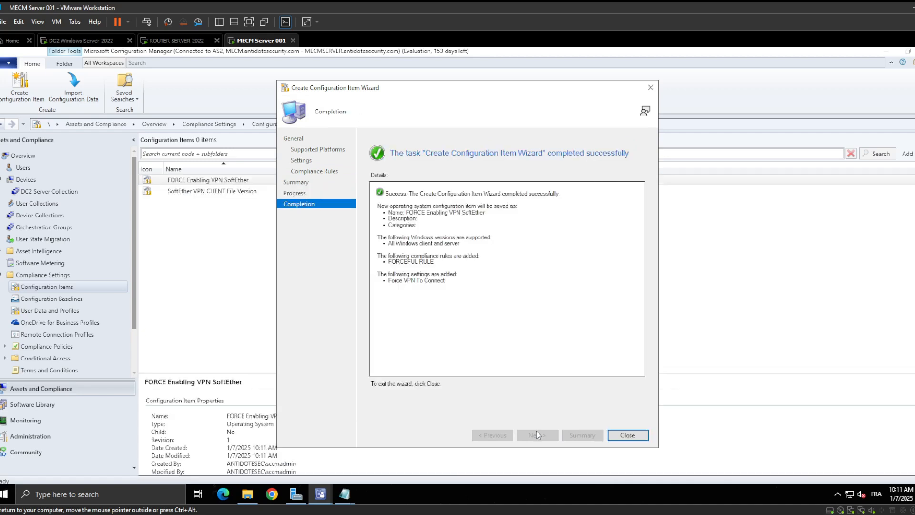
pyautogui.click(631, 435)
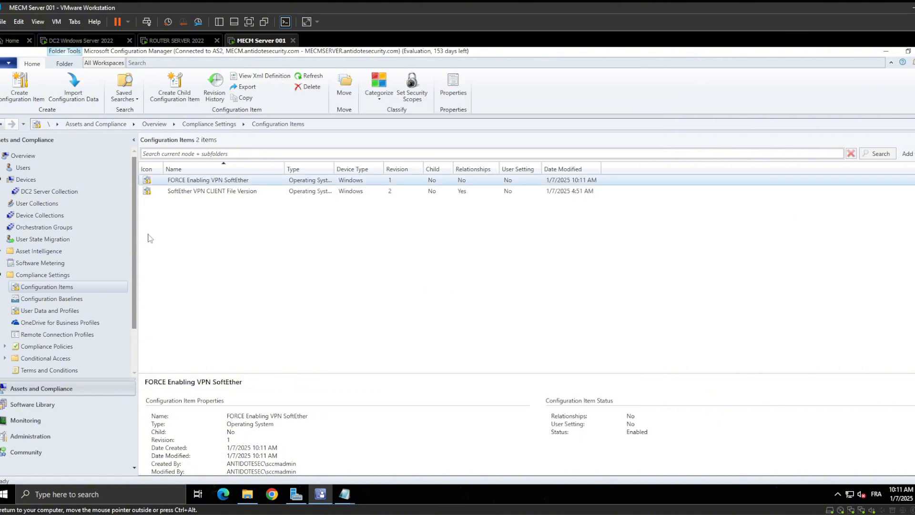
# Start a new configuration baseline and copy the name of the FORCE Enabling VPN SoftEther configuration item from its properties
pyautogui.click(48, 299)
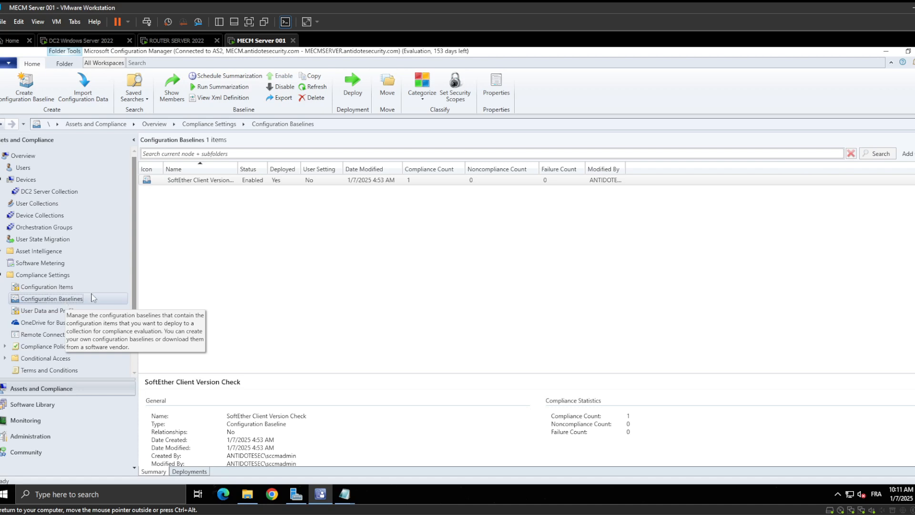
pyautogui.rightClick(174, 208)
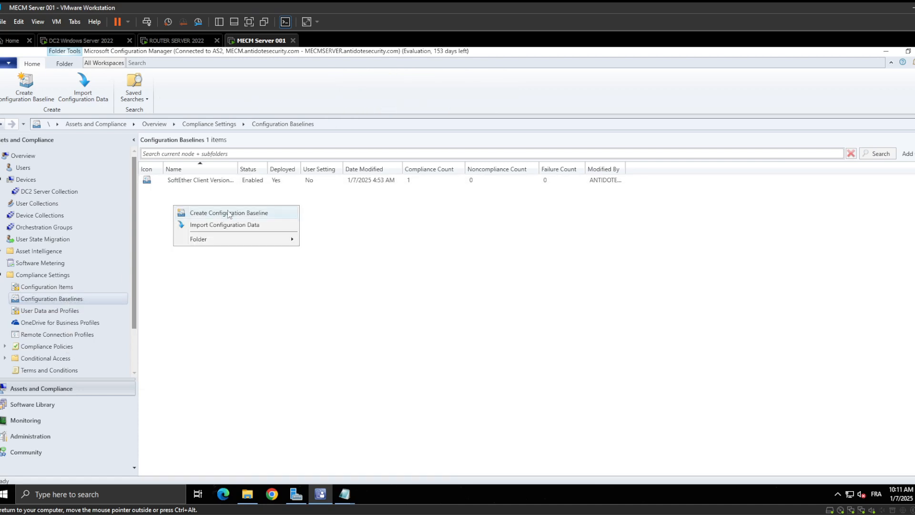
pyautogui.click(229, 213)
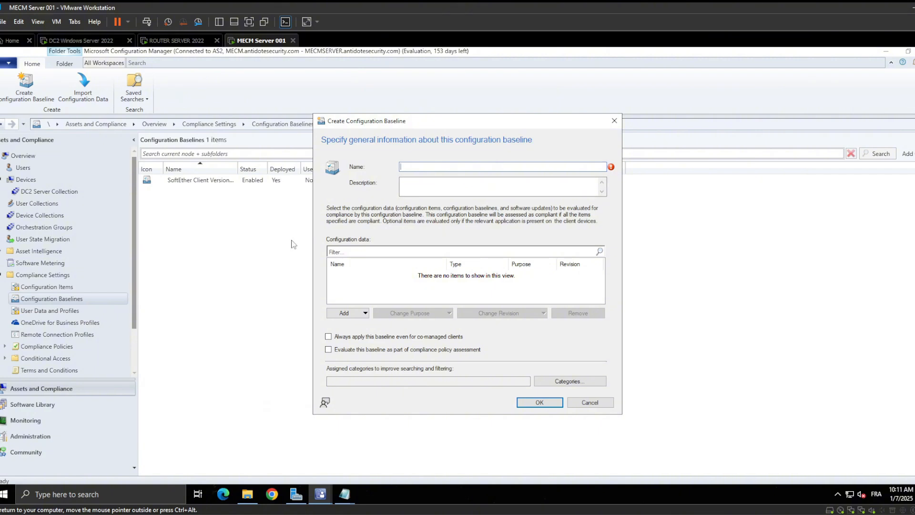
pyautogui.click(66, 285)
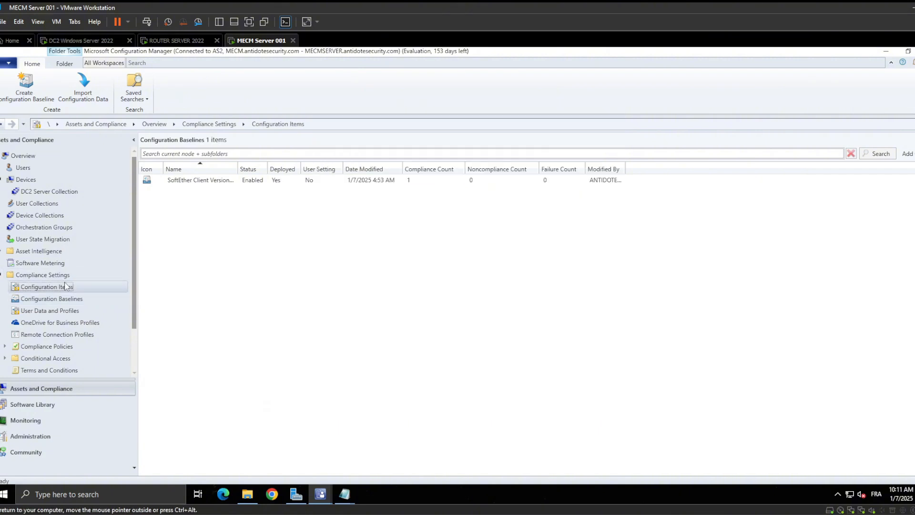
pyautogui.rightClick(208, 183)
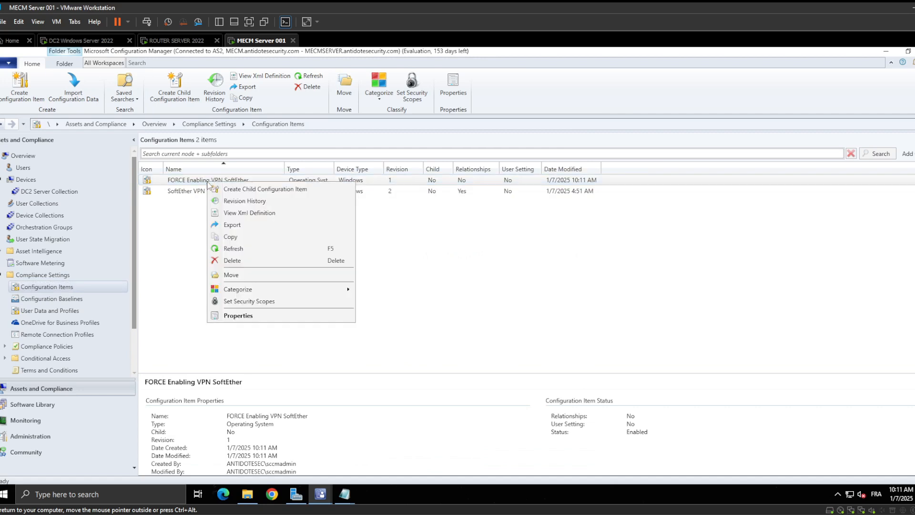
pyautogui.press('Escape')
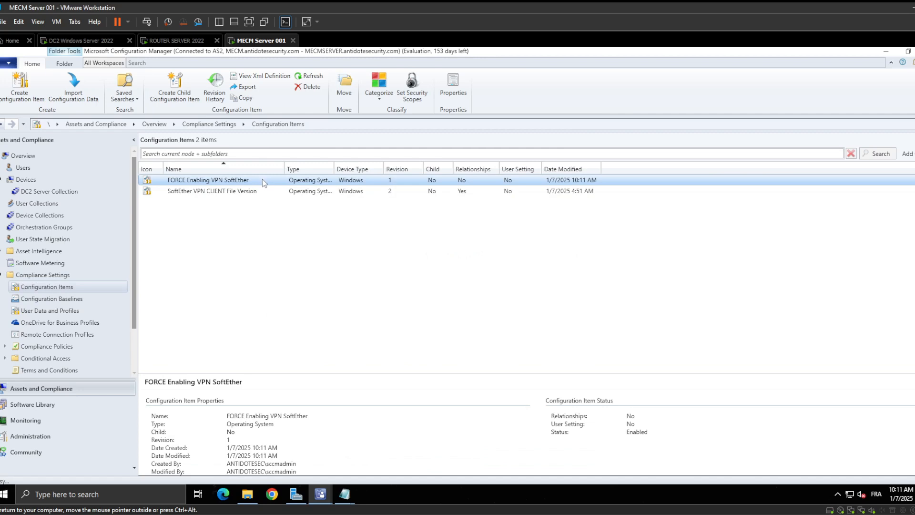
pyautogui.rightClick(262, 182)
pyautogui.click(286, 245)
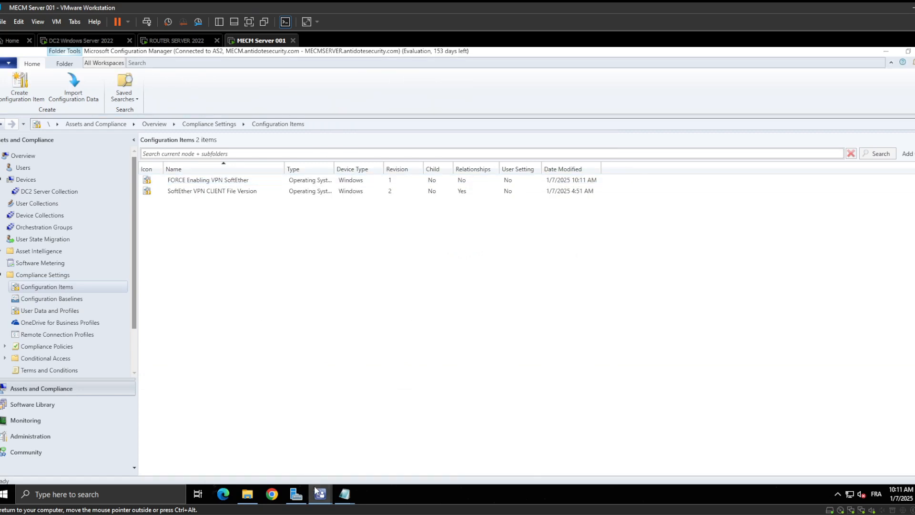
pyautogui.moveTo(320, 494)
pyautogui.click(403, 455)
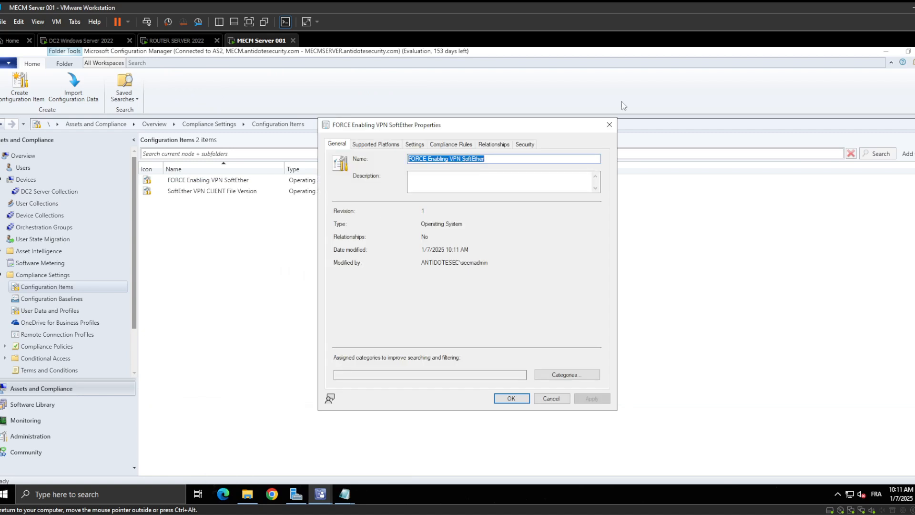
pyautogui.click(609, 124)
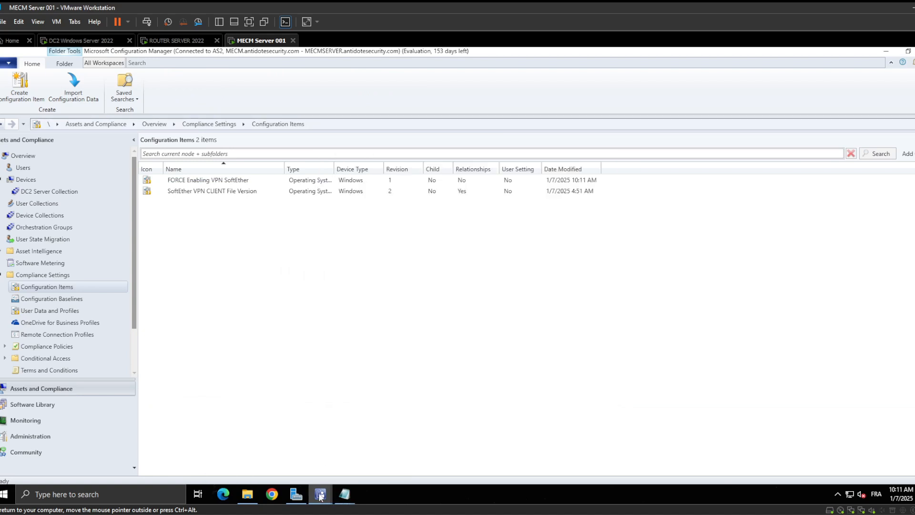
# Name the new configuration baseline "BASELINE FORCE Enabling VPN SoftEther", reusing the copied item name
pyautogui.moveTo(330, 494)
pyautogui.click(384, 441)
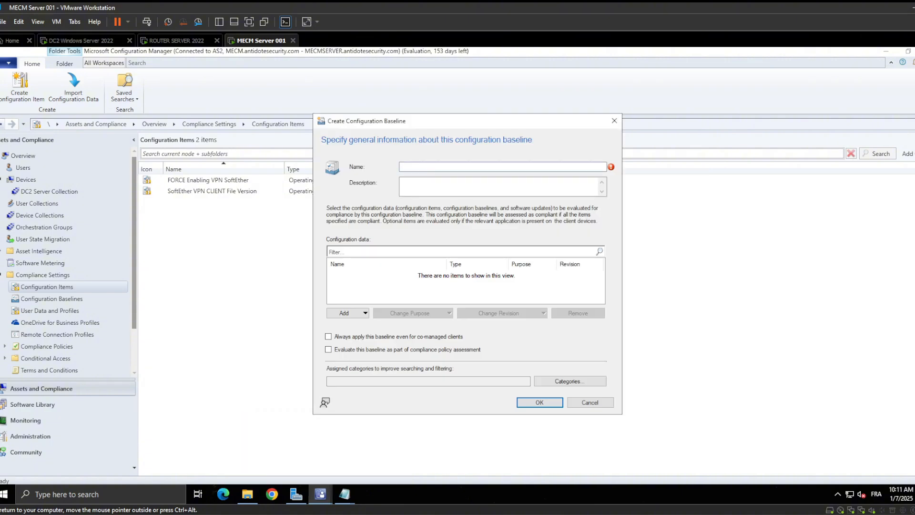
pyautogui.write('FORCE Enabling VPN SoftEther')
pyautogui.write('BASELINE')
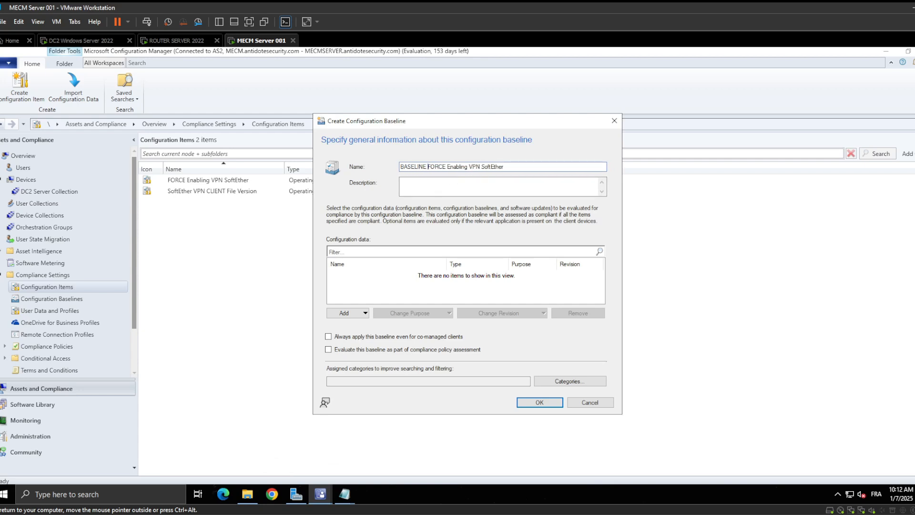
# Add the FORCE Enabling VPN SoftEther configuration item to the baseline's configuration data and create the baseline
pyautogui.click(369, 316)
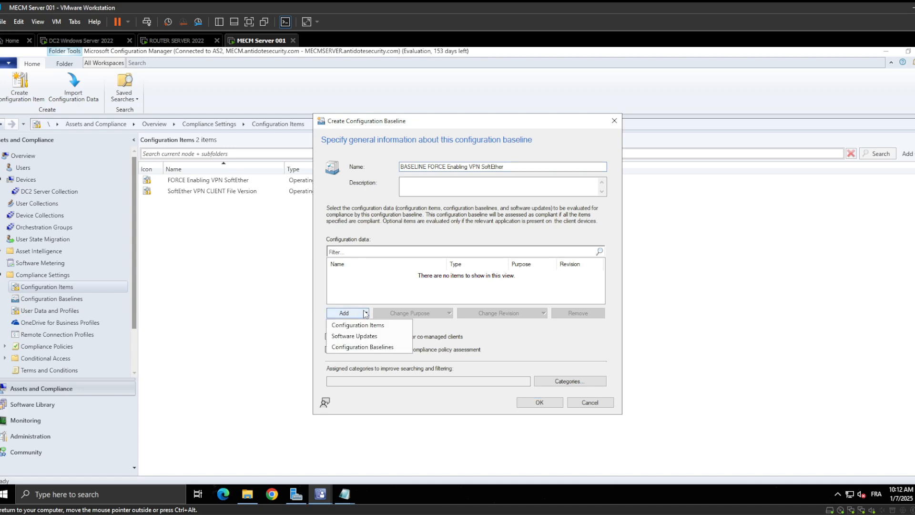
pyautogui.click(386, 325)
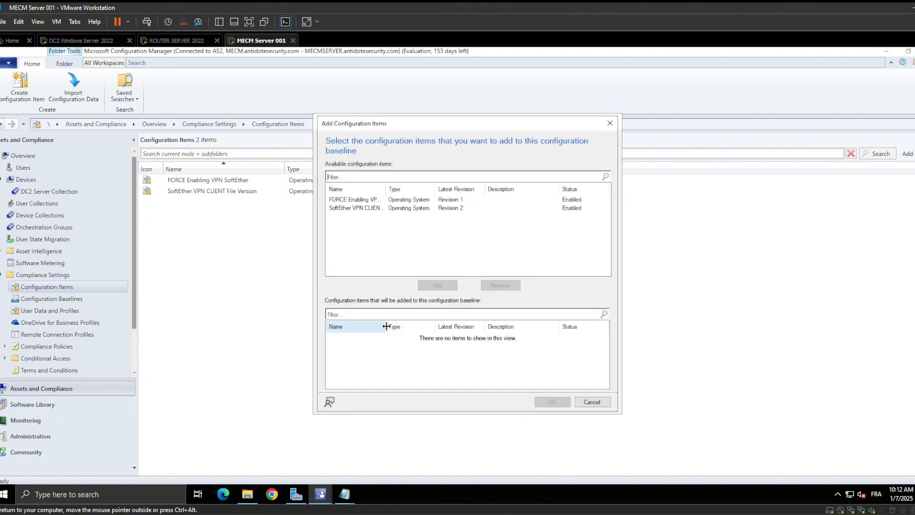
pyautogui.doubleClick(405, 199)
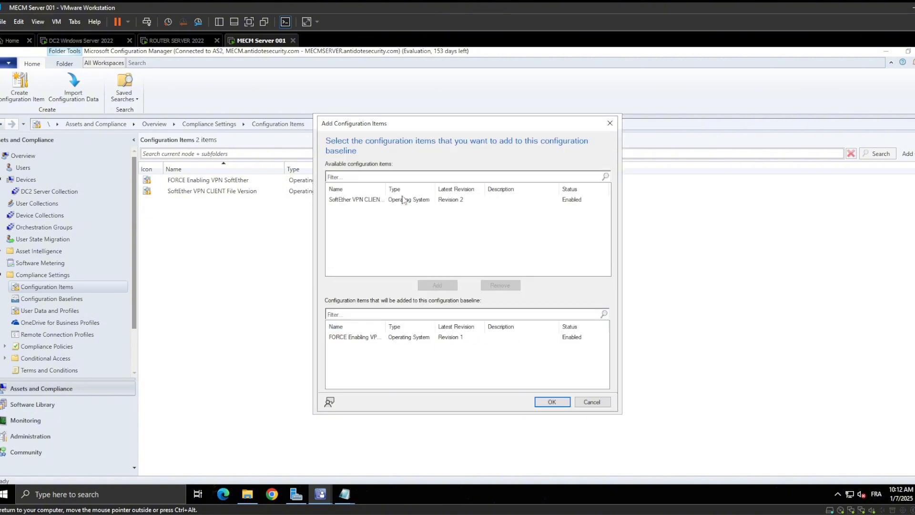
pyautogui.click(545, 401)
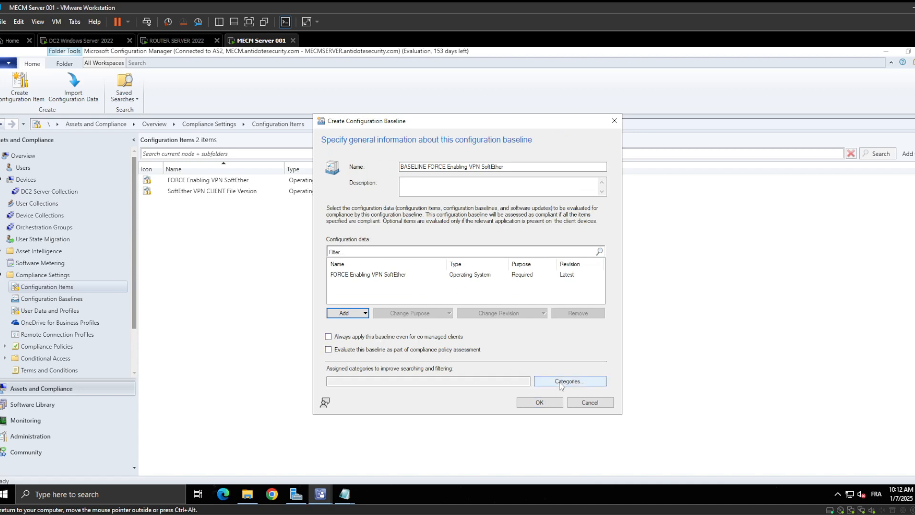
pyautogui.click(549, 403)
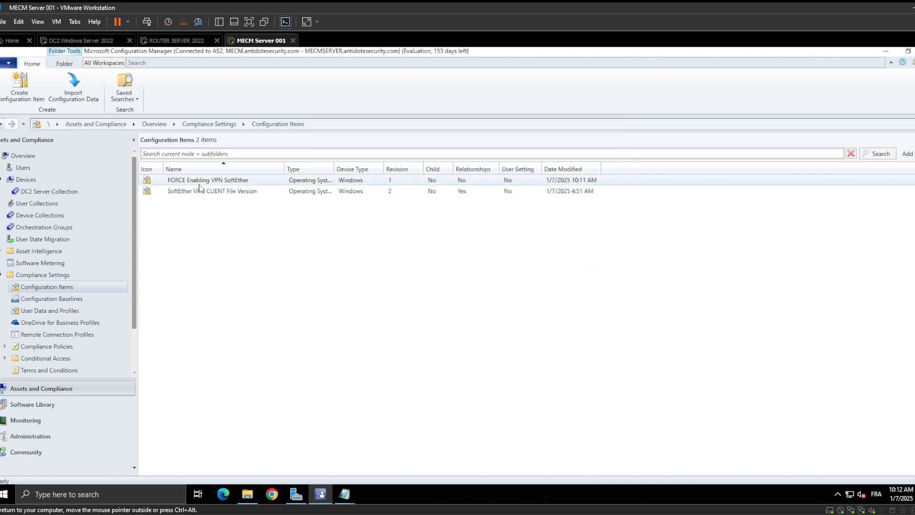
# Start a deployment of BASELINE FORCE Enabling VPN SoftEther that remediates noncompliant rules, even outside the maintenance window, with its evaluation interval in minutes
pyautogui.click(42, 300)
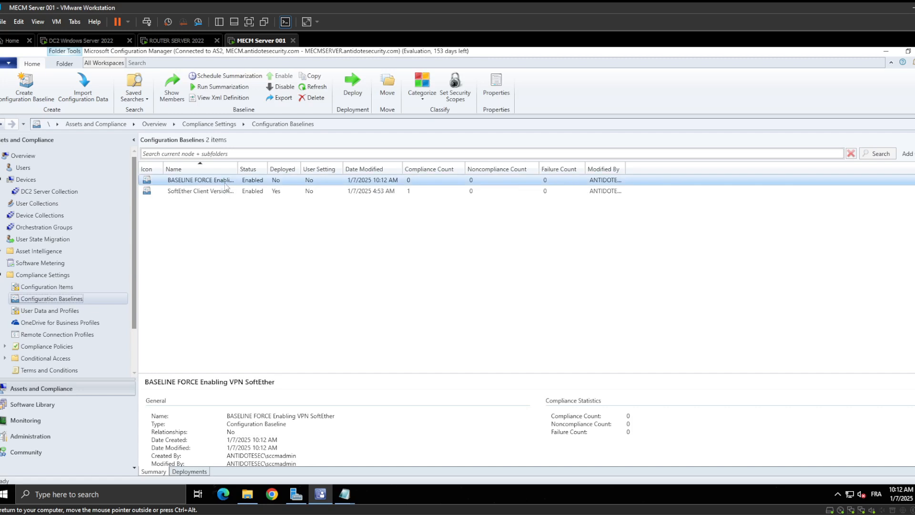
pyautogui.rightClick(216, 178)
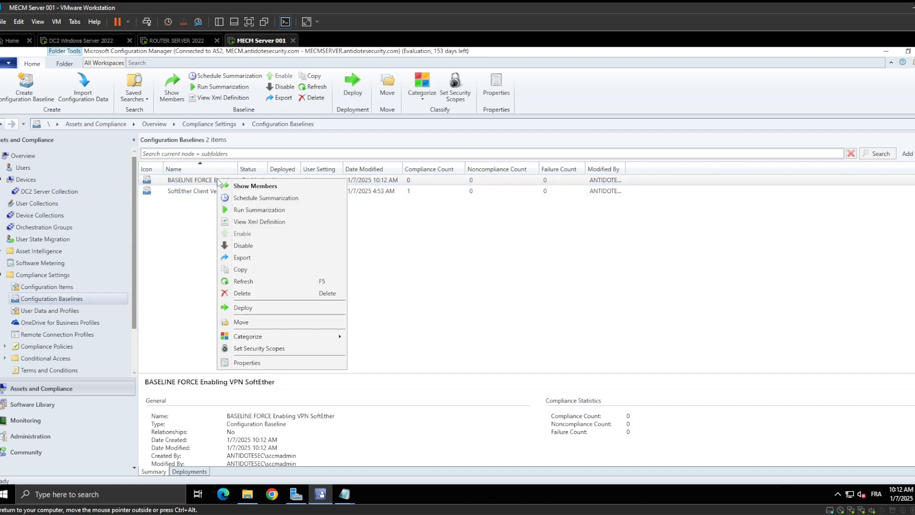
pyautogui.click(285, 308)
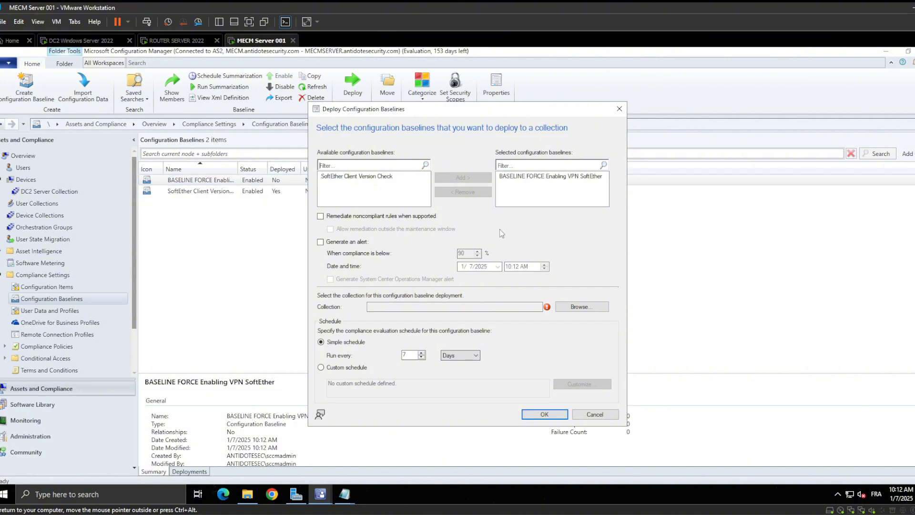
pyautogui.click(350, 218)
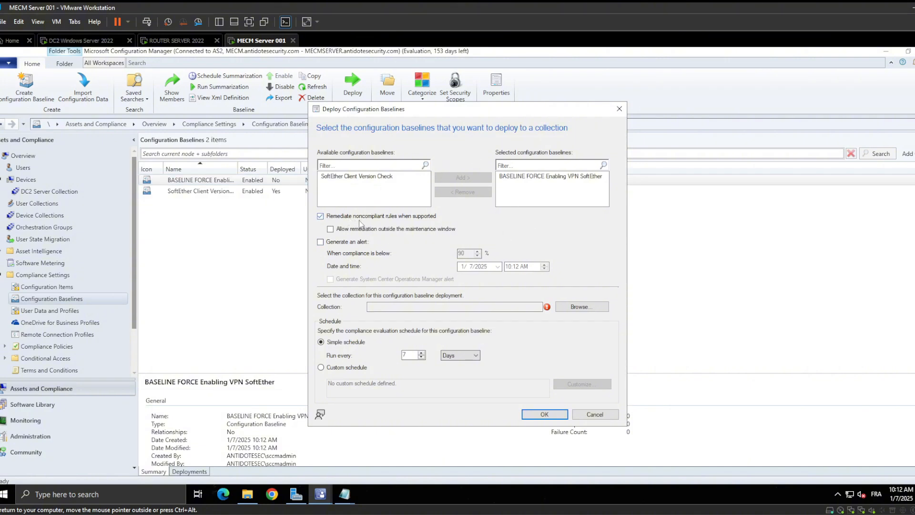
pyautogui.click(340, 230)
pyautogui.click(445, 356)
pyautogui.click(463, 371)
# Target the baseline deployment at the DC2 Server Collection device collection and submit it, dismissing any error and submitting again
pyautogui.click(591, 306)
pyautogui.click(350, 171)
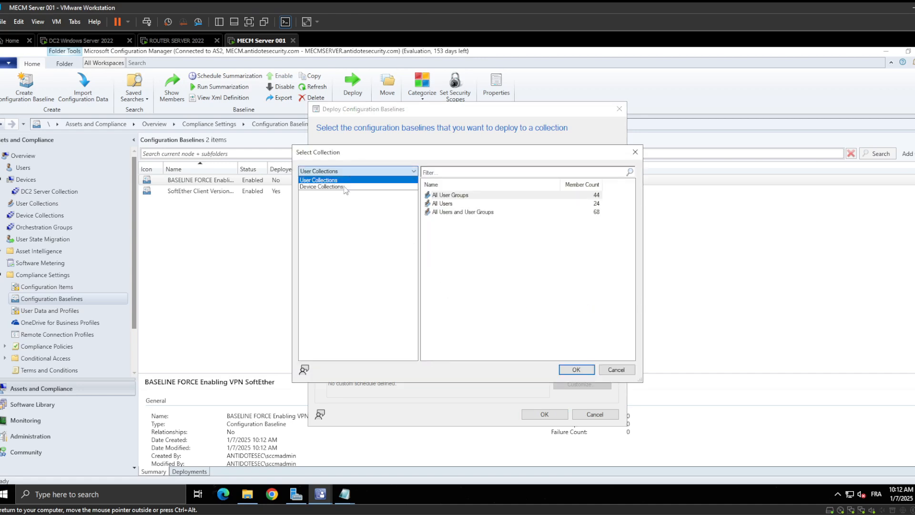
pyautogui.click(341, 190)
pyautogui.click(478, 245)
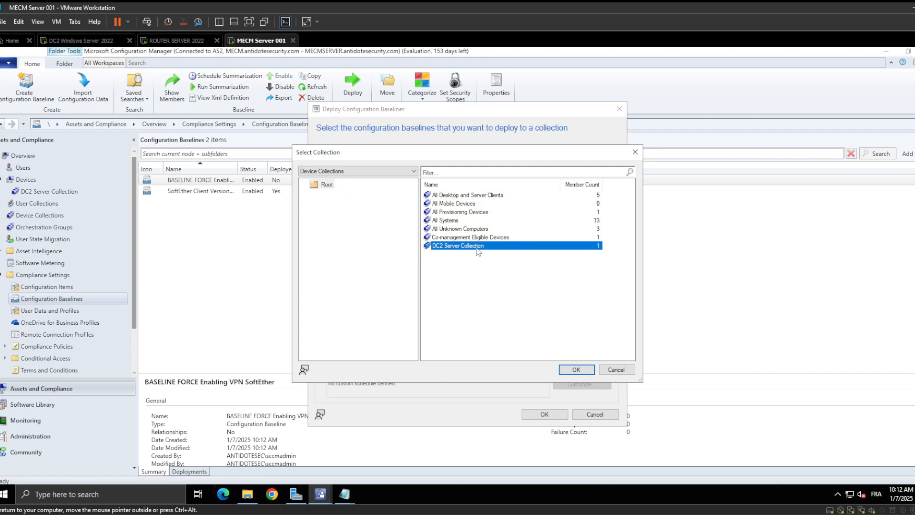
pyautogui.click(575, 369)
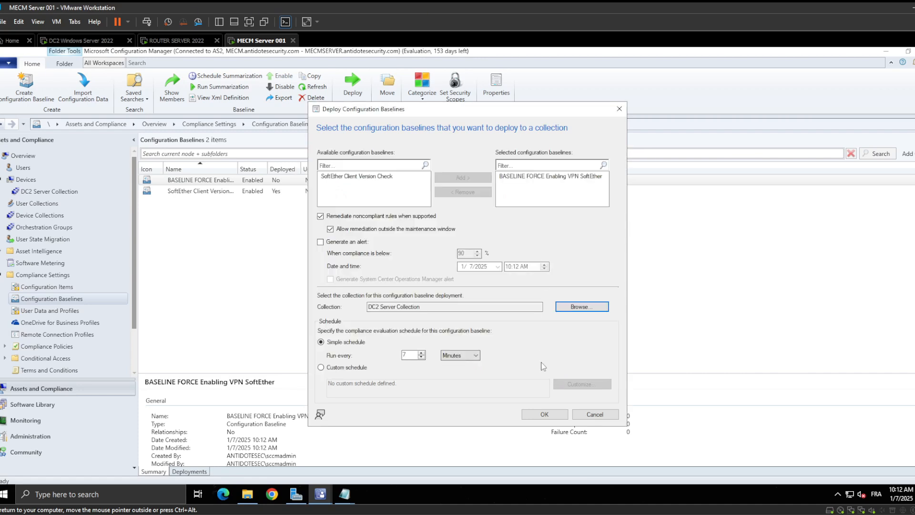
pyautogui.click(544, 414)
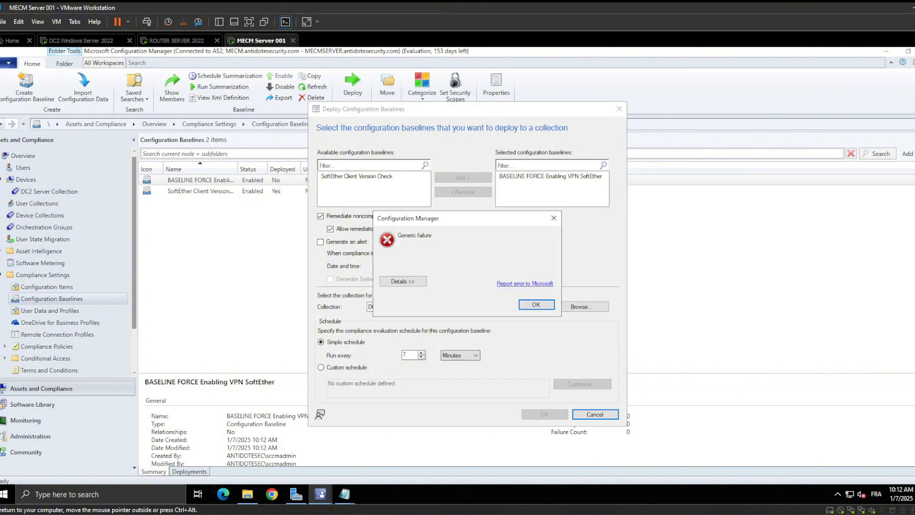
pyautogui.click(532, 306)
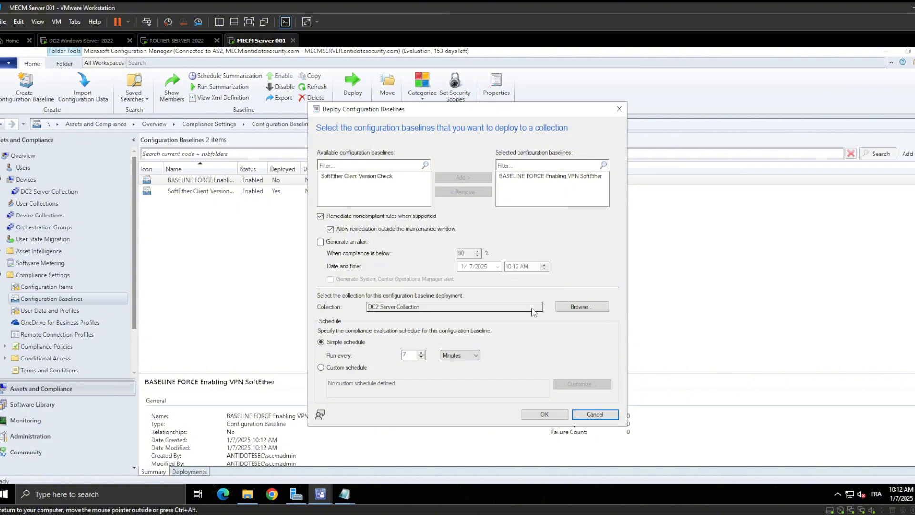
pyautogui.click(548, 415)
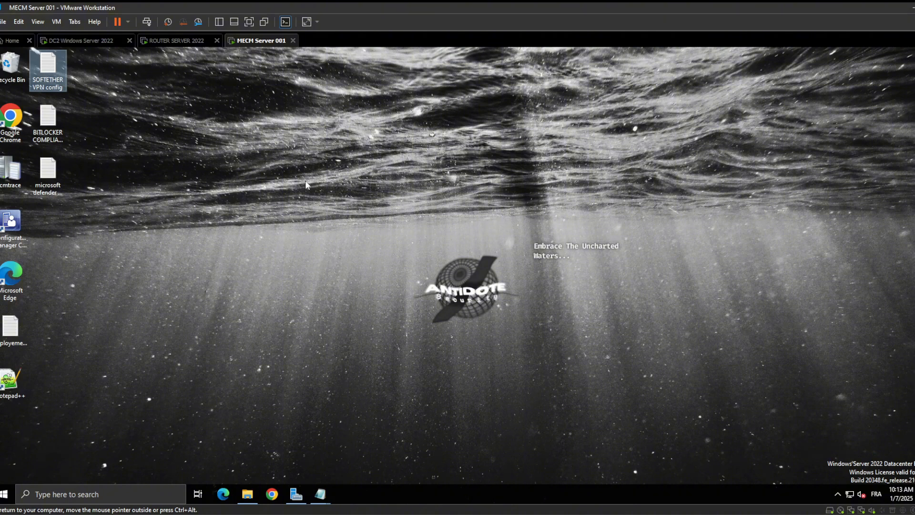
pyautogui.rightClick(204, 149)
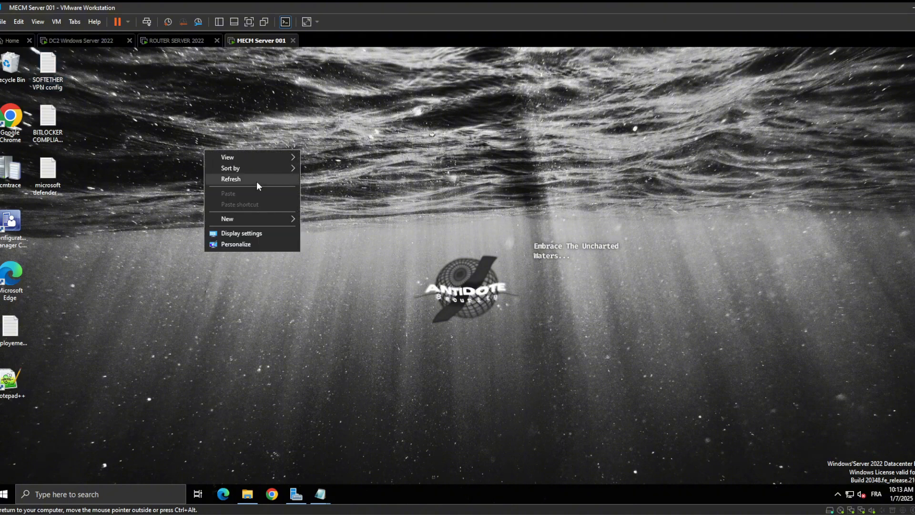
pyautogui.click(257, 180)
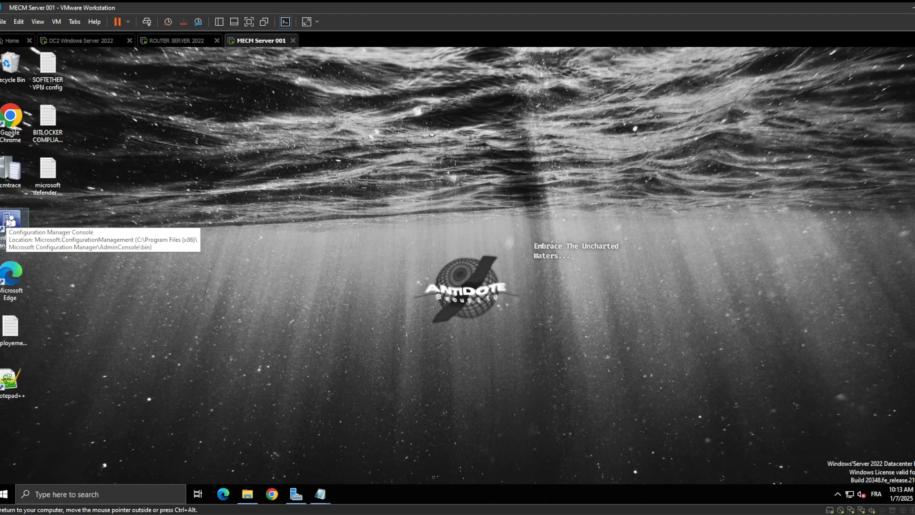
pyautogui.rightClick(242, 174)
pyautogui.click(275, 202)
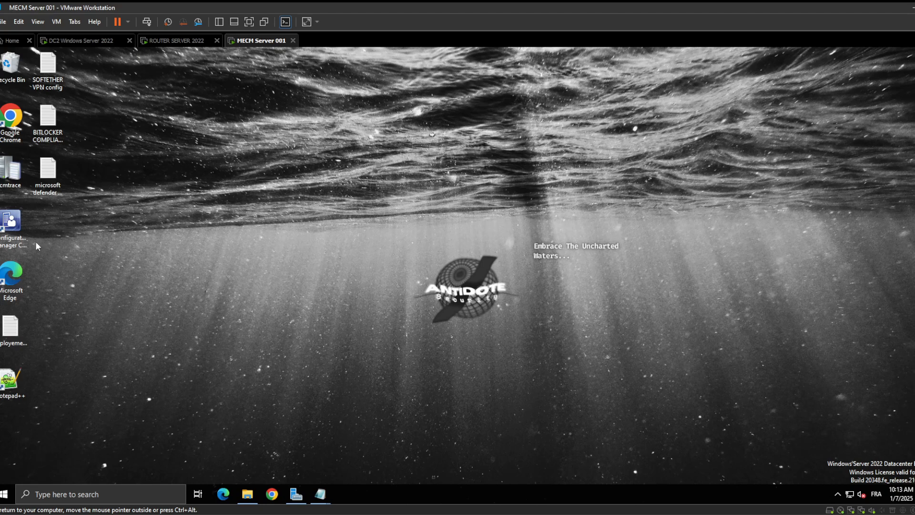
pyautogui.click(11, 220)
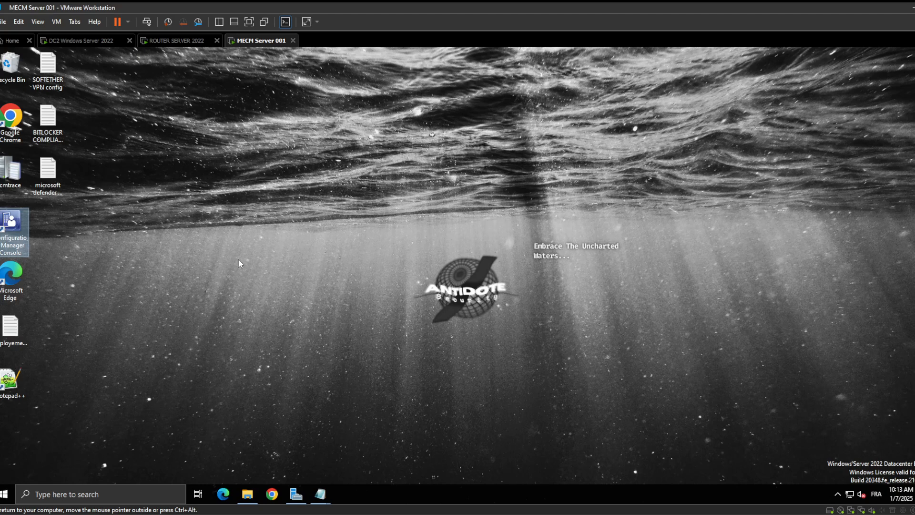
pyautogui.rightClick(101, 236)
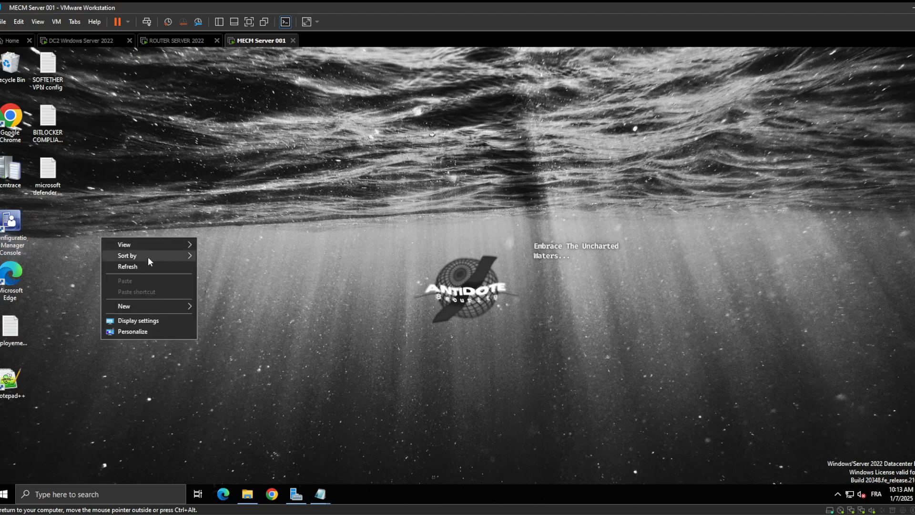
pyautogui.click(148, 265)
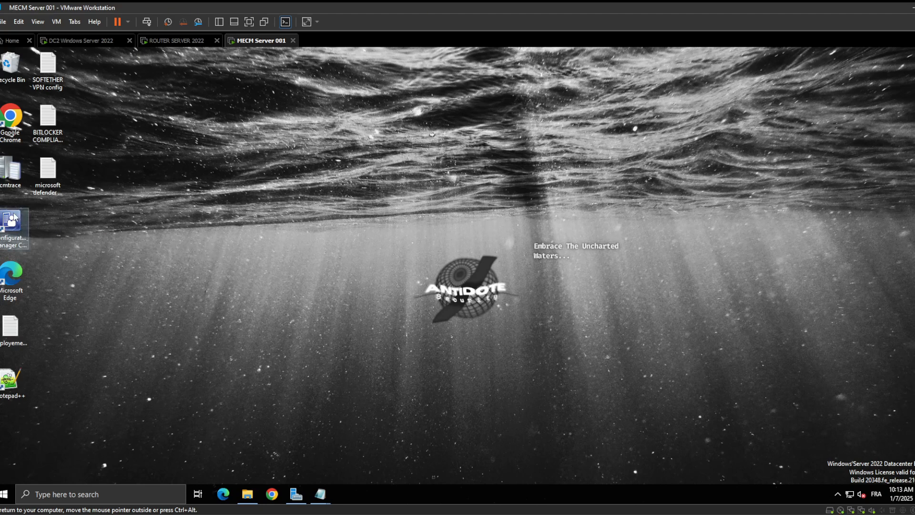
pyautogui.rightClick(128, 222)
pyautogui.click(168, 253)
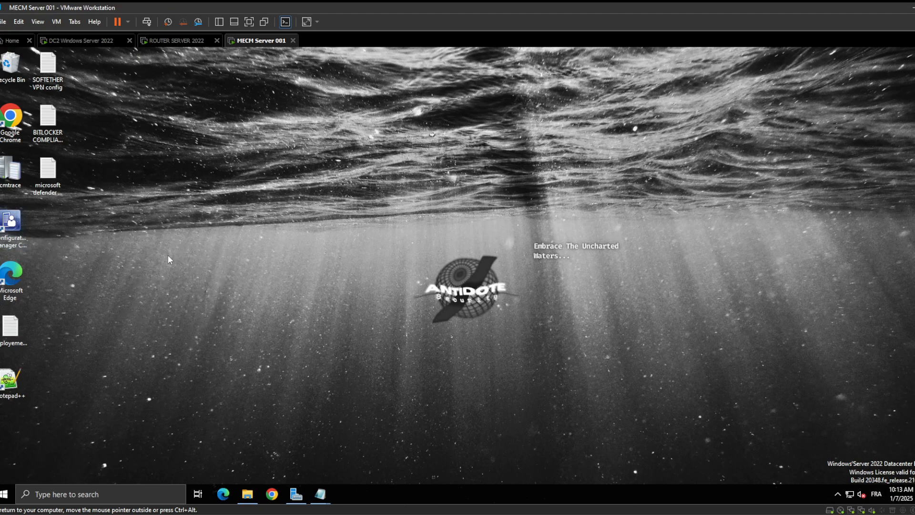
# Restart the MECM Server 001 virtual machine's Windows from within the guest
pyautogui.click(6, 495)
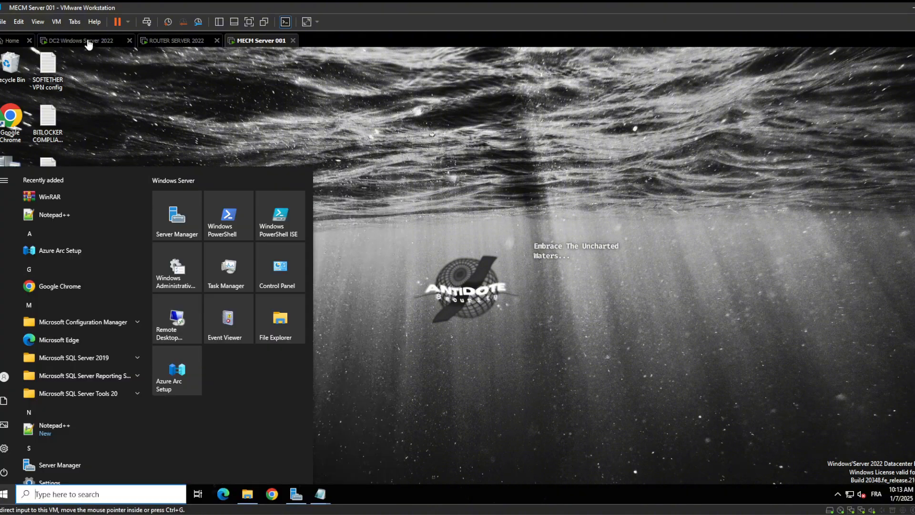
pyautogui.click(9, 472)
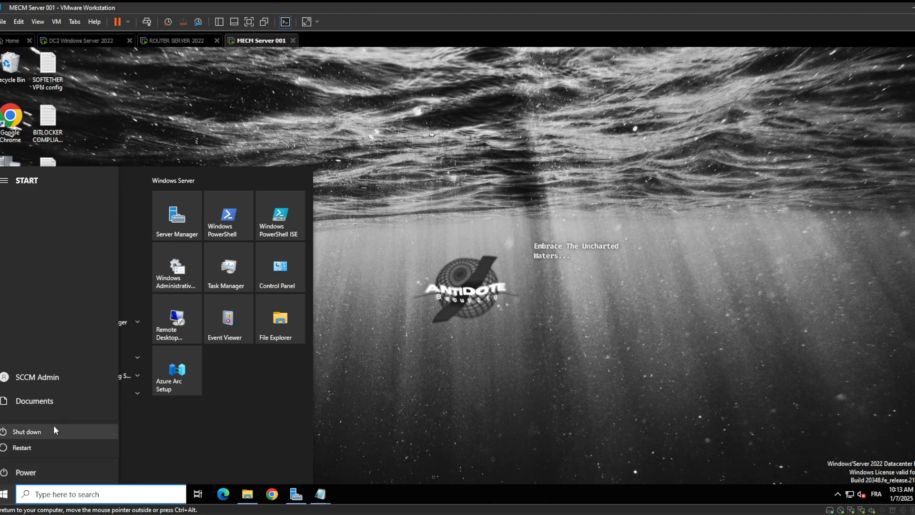
pyautogui.click(35, 469)
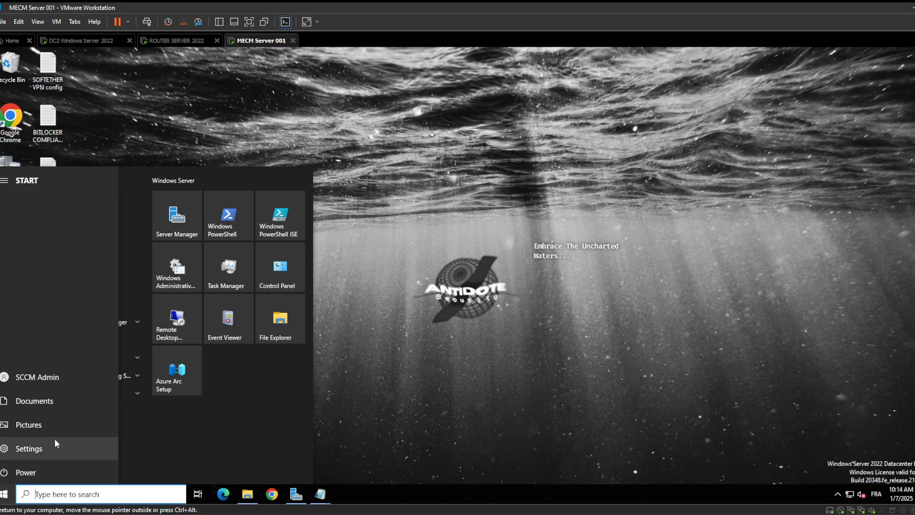
pyautogui.click(38, 473)
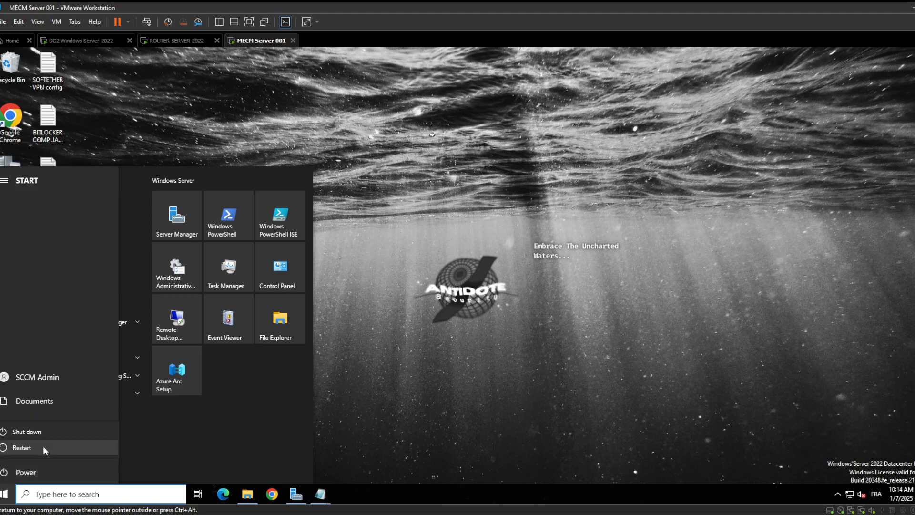
pyautogui.click(43, 445)
pyautogui.click(145, 445)
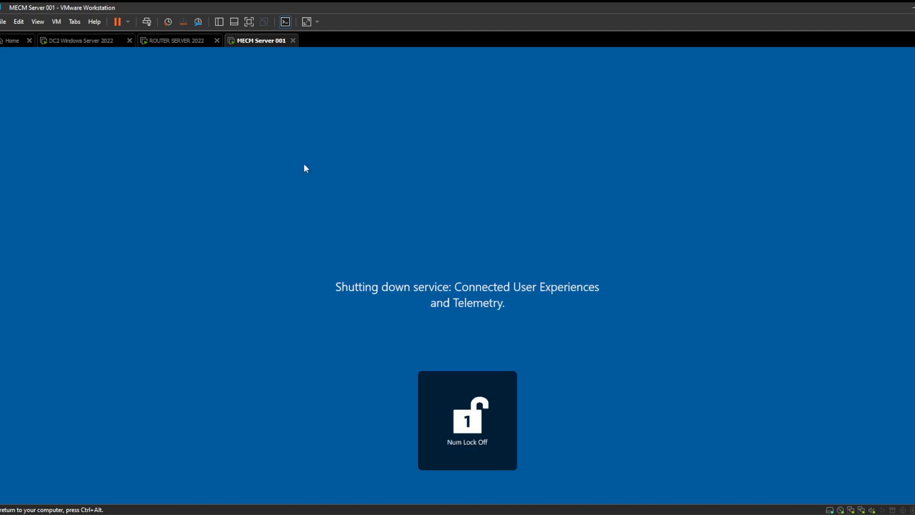
# Switch to the DC2 virtual machine and view its Configuration Manager client's assigned baselines and available actions
pyautogui.click(83, 41)
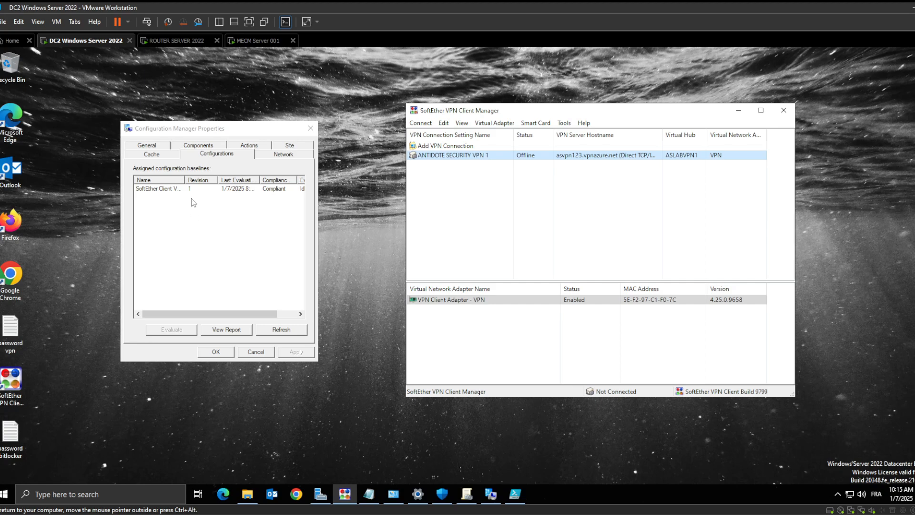
pyautogui.click(227, 157)
pyautogui.click(250, 145)
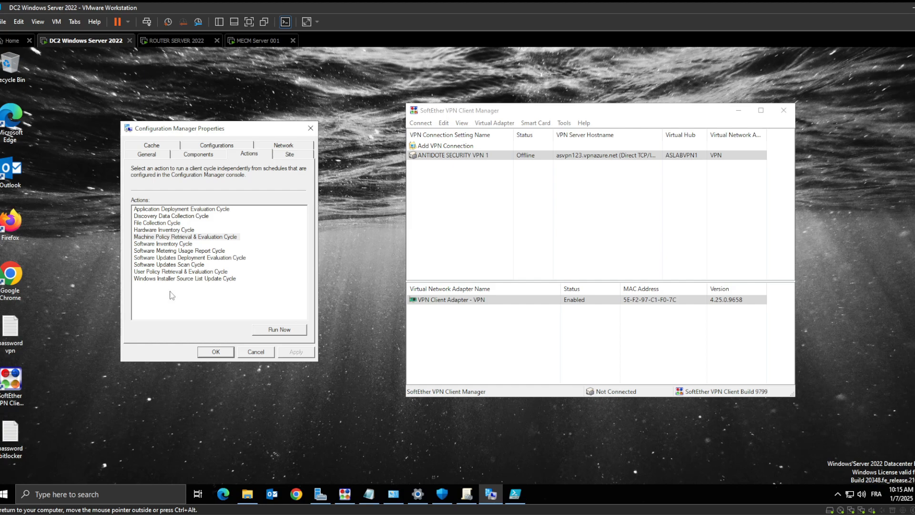
# Return to the MECM Server 001 virtual machine, unlock it and sign in to the SCCM Admin account with the account password
pyautogui.click(240, 41)
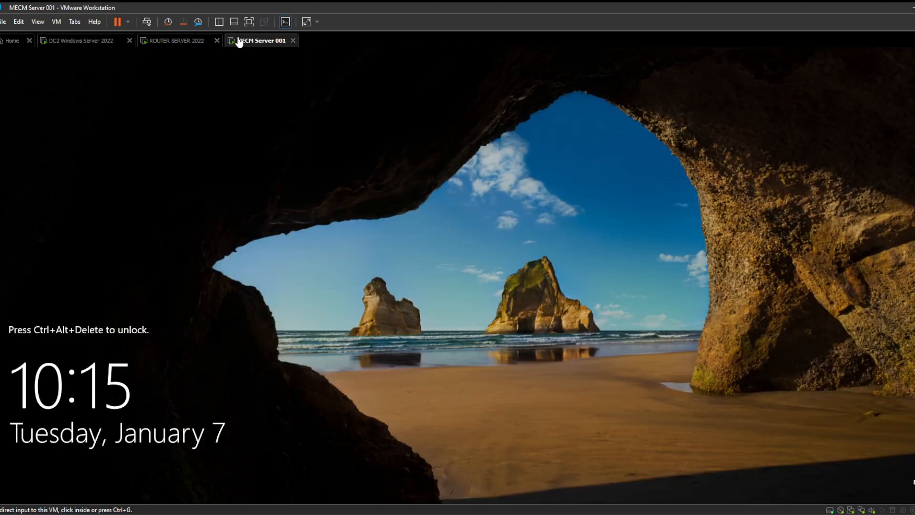
pyautogui.click(107, 50)
pyautogui.click(56, 22)
pyautogui.click(86, 72)
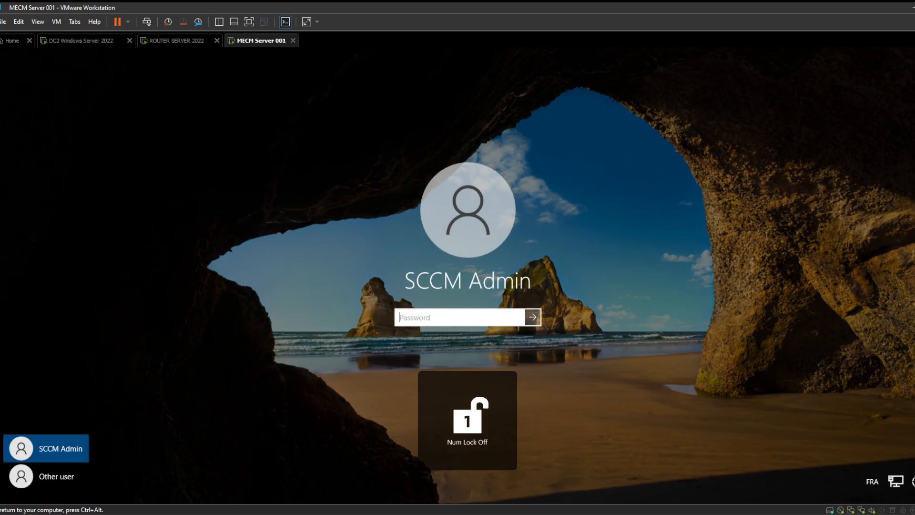
pyautogui.write('******')
pyautogui.press('Return')
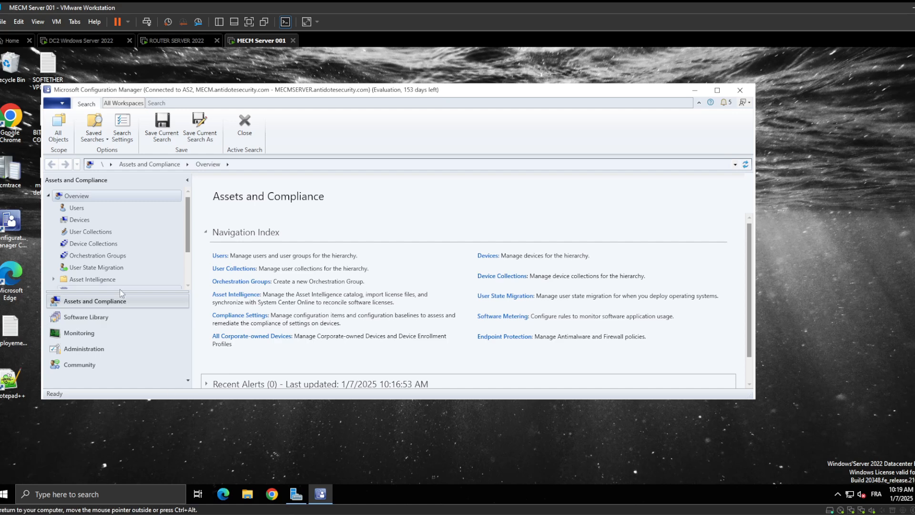
# Maximize the Configuration Manager console and check the FORCE Enabling VPN SoftEther configuration item and the deployment status of its baseline
pyautogui.click(716, 90)
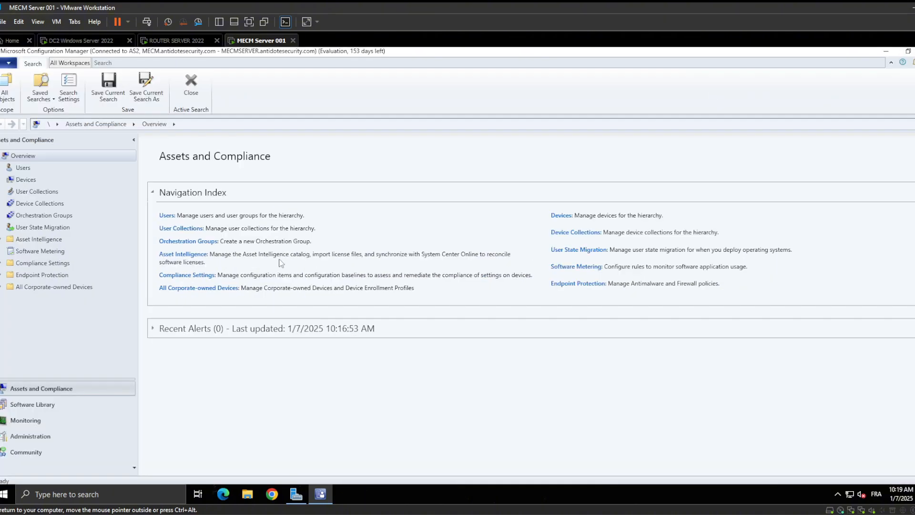
pyautogui.click(2, 262)
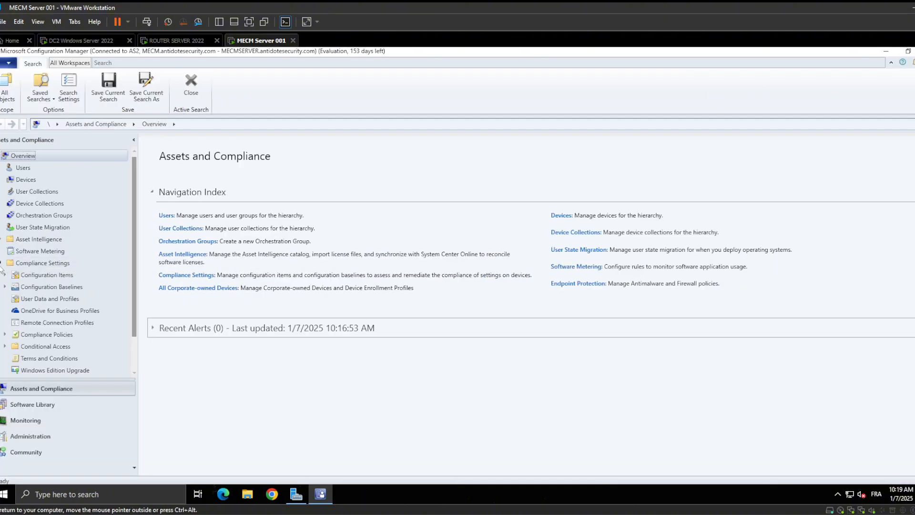
pyautogui.click(29, 275)
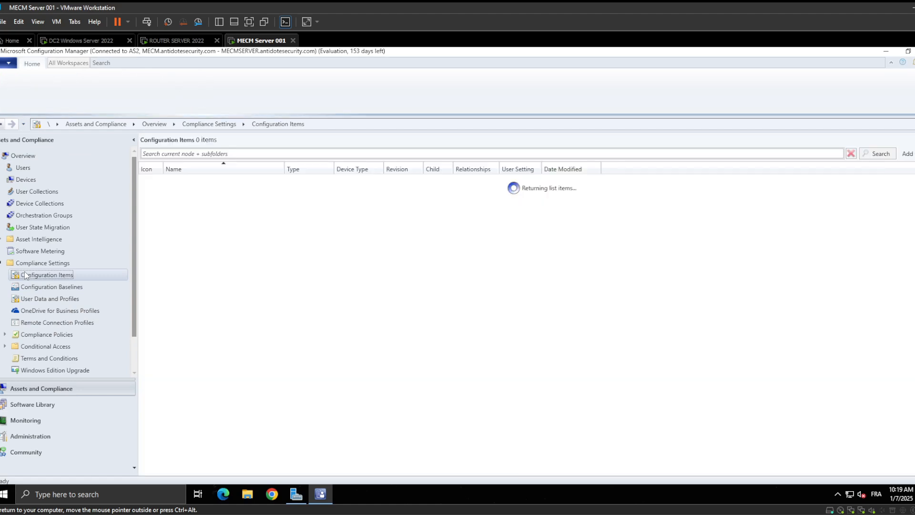
pyautogui.click(255, 181)
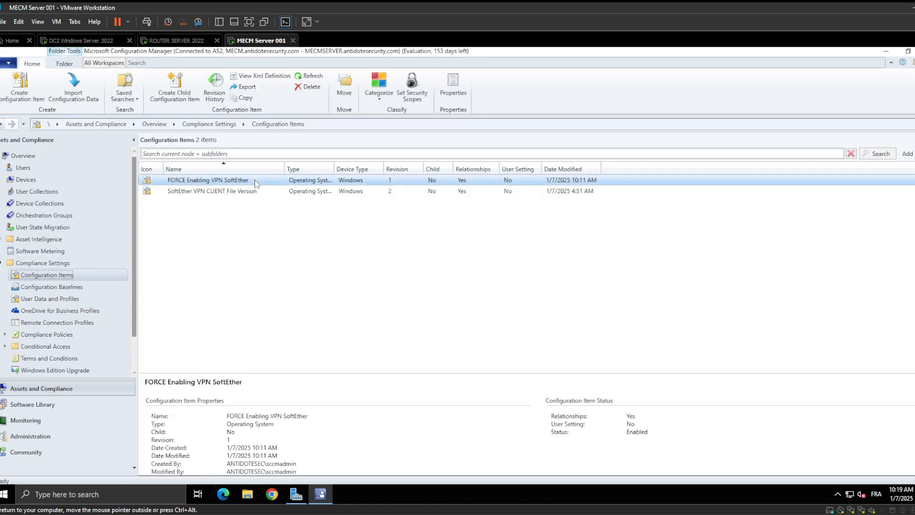
pyautogui.click(47, 287)
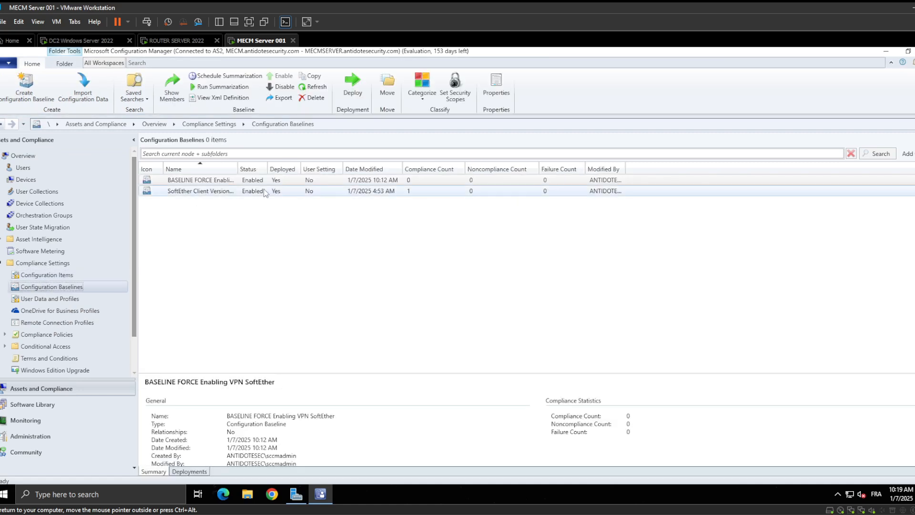
pyautogui.click(257, 184)
pyautogui.rightClick(241, 182)
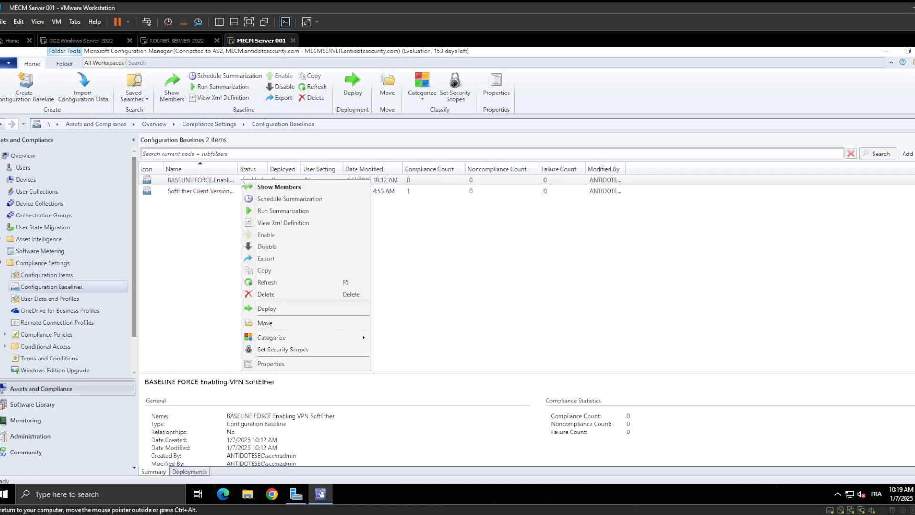
pyautogui.click(225, 213)
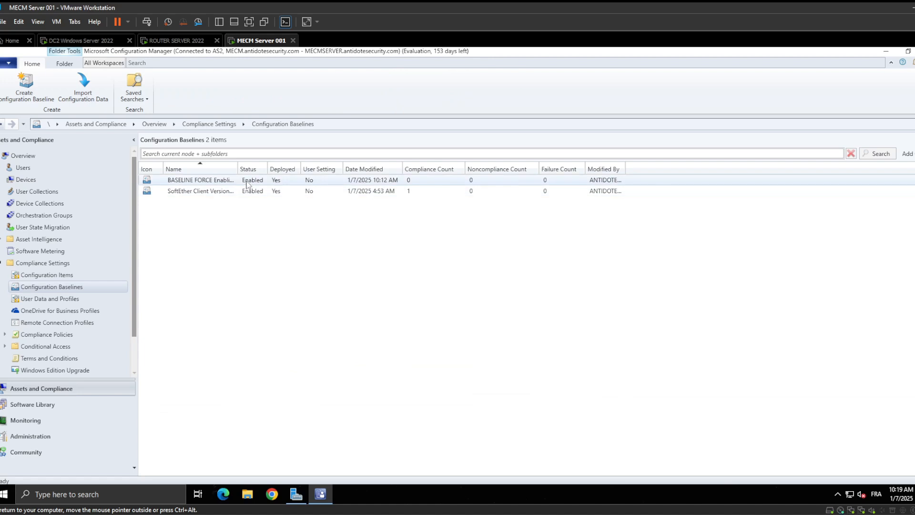
pyautogui.click(246, 184)
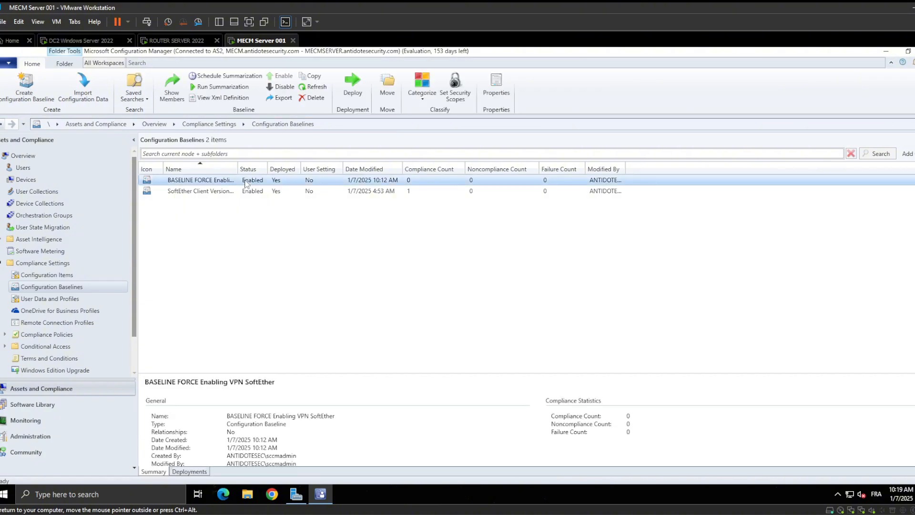
# Switch to the DC2 virtual machine and run the Configuration Manager client's Machine Policy Retrieval & Evaluation Cycle four times
pyautogui.click(106, 40)
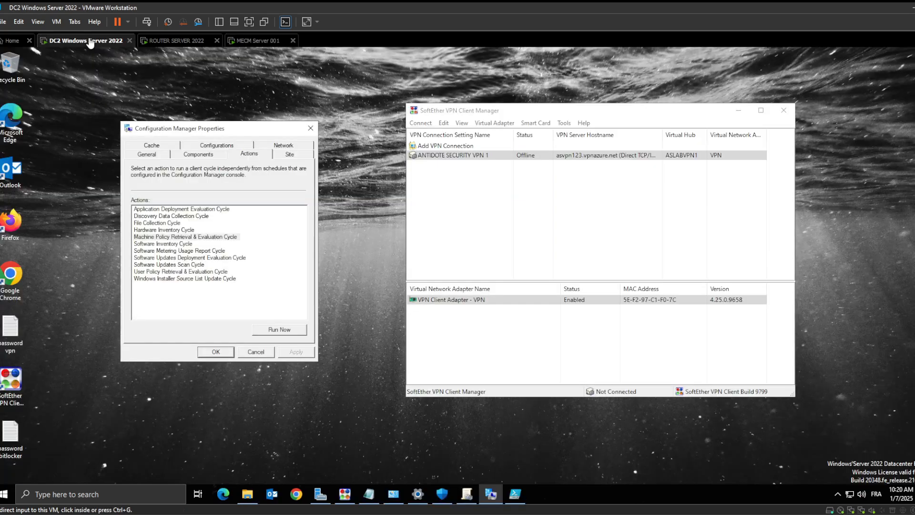
pyautogui.click(215, 237)
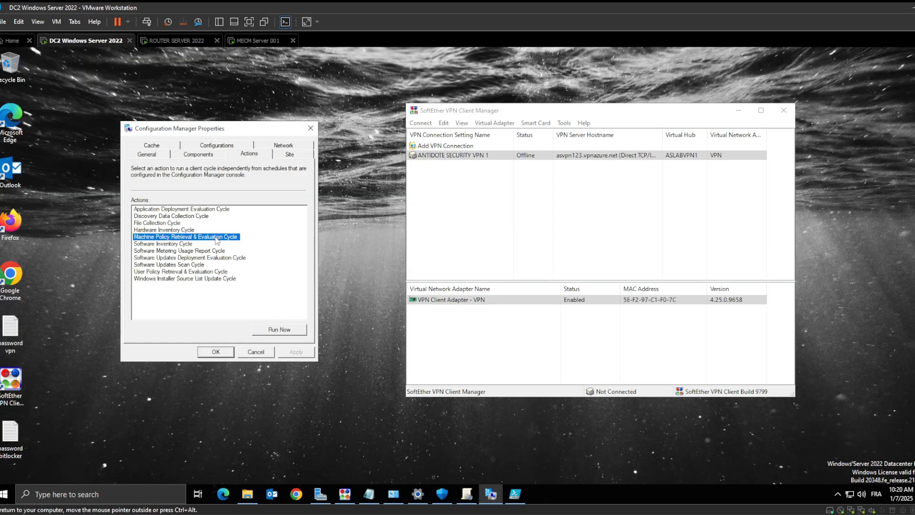
pyautogui.click(279, 329)
pyautogui.click(539, 310)
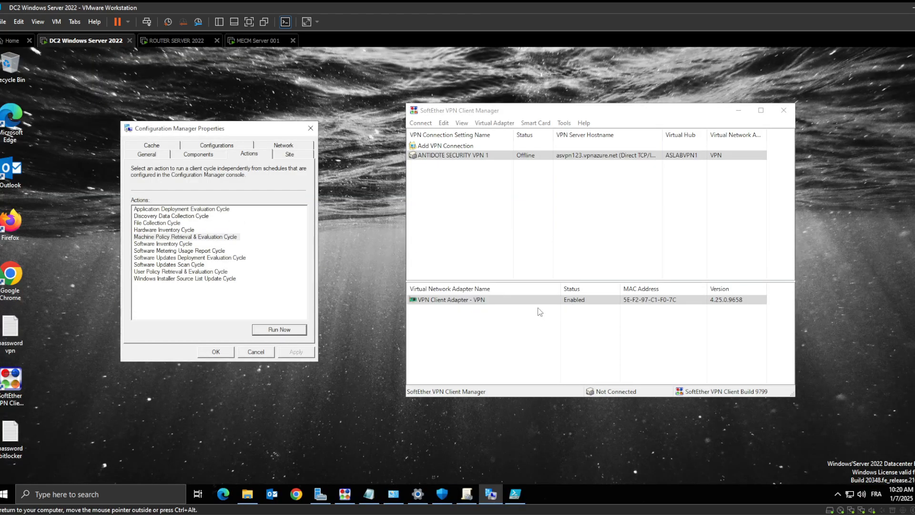
pyautogui.click(208, 238)
pyautogui.click(274, 332)
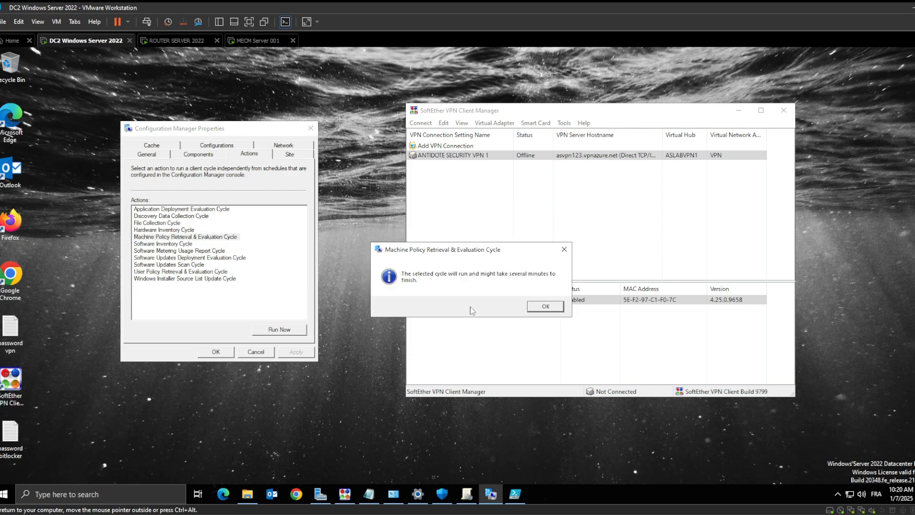
pyautogui.click(542, 307)
pyautogui.click(195, 238)
pyautogui.click(276, 328)
pyautogui.click(546, 306)
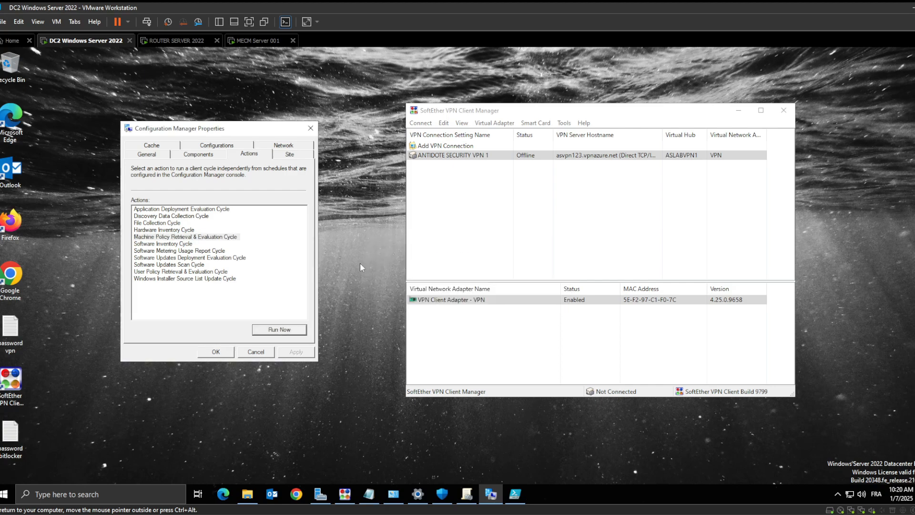
pyautogui.click(220, 237)
pyautogui.click(279, 333)
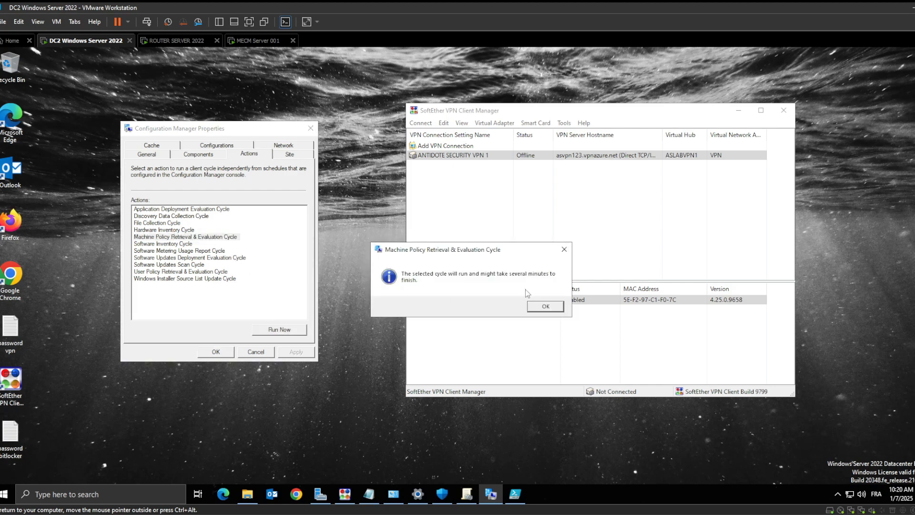
pyautogui.click(543, 306)
# Refresh the client's assigned configuration baselines and evaluate the BASELINE FORCE Enabling VPN SoftEther baseline
pyautogui.click(215, 146)
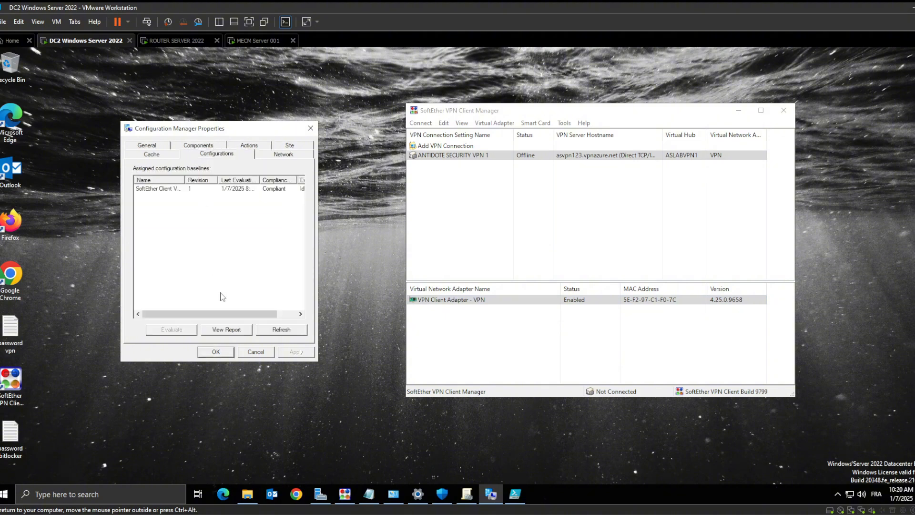
pyautogui.click(282, 331)
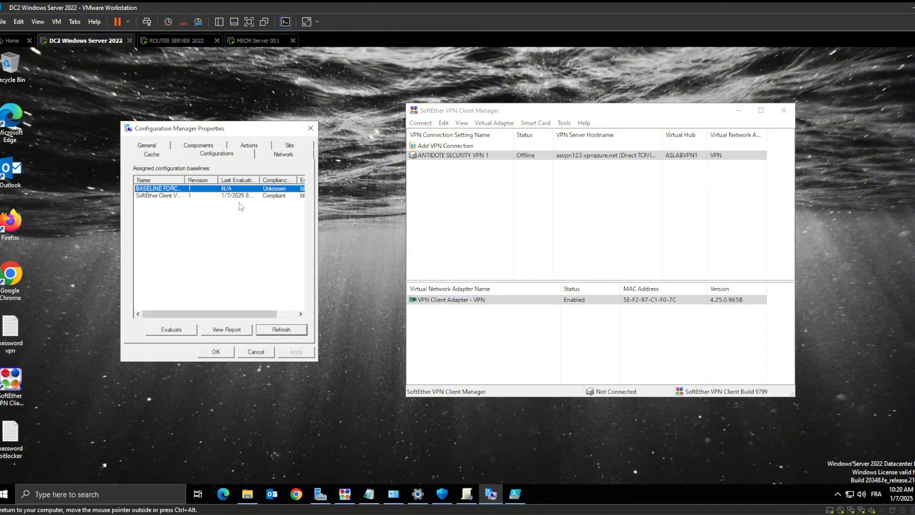
pyautogui.click(180, 331)
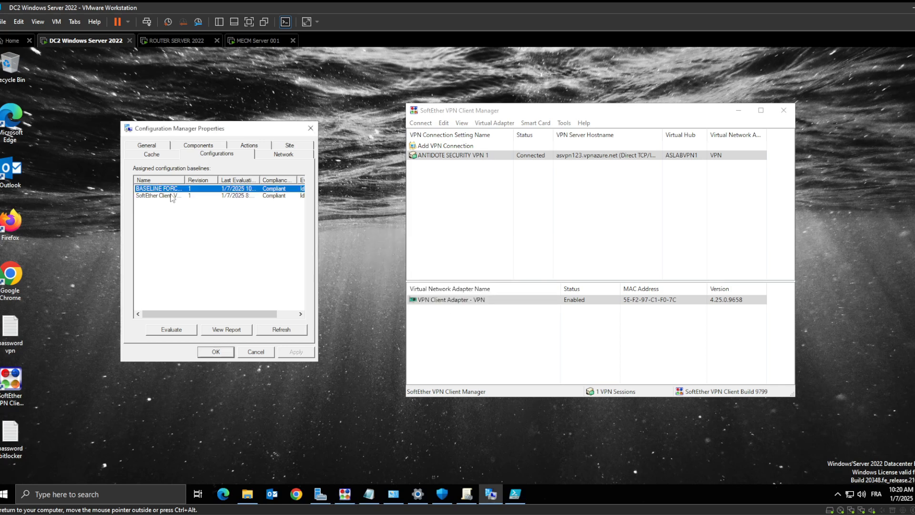
# Disconnect ANTIDOTE SECURITY VPN 1 in SoftEther VPN Client Manager and select the FORCE Enabling VPN SoftEther baseline in the client properties
pyautogui.click(502, 156)
pyautogui.rightClick(491, 157)
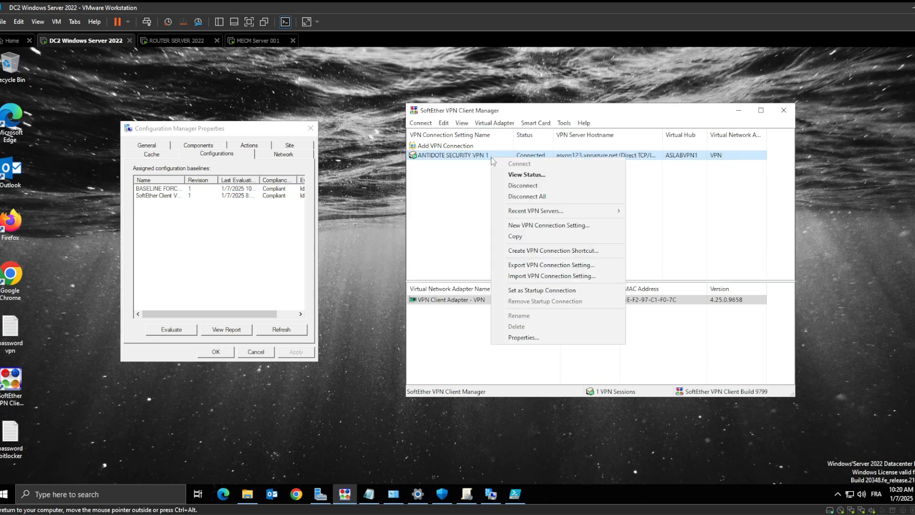
pyautogui.click(523, 185)
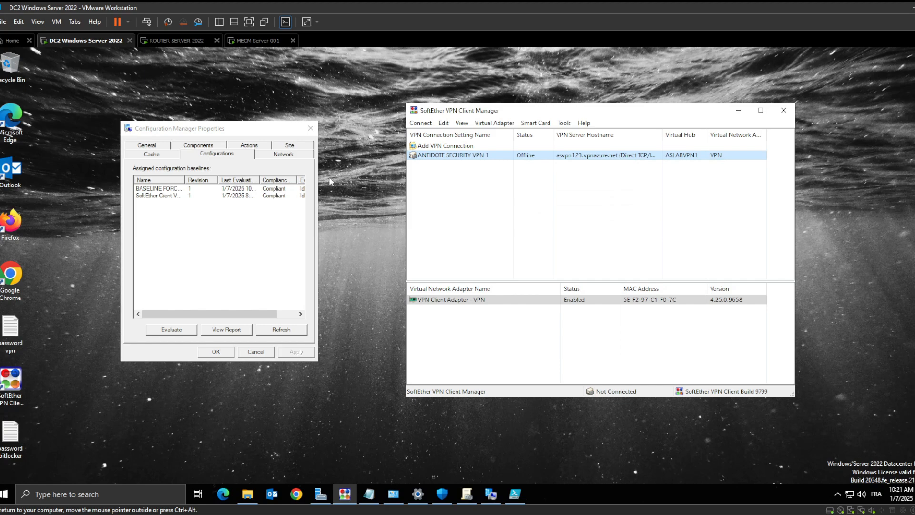
pyautogui.click(223, 189)
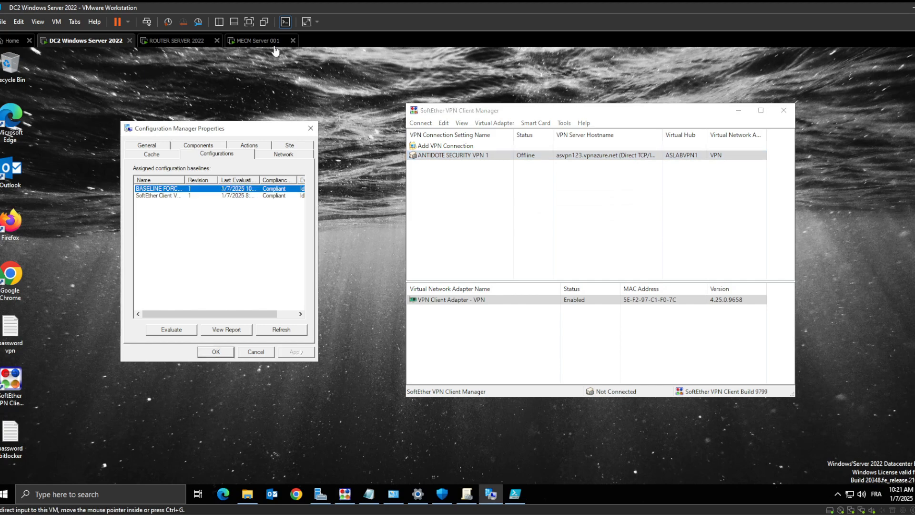
pyautogui.click(257, 41)
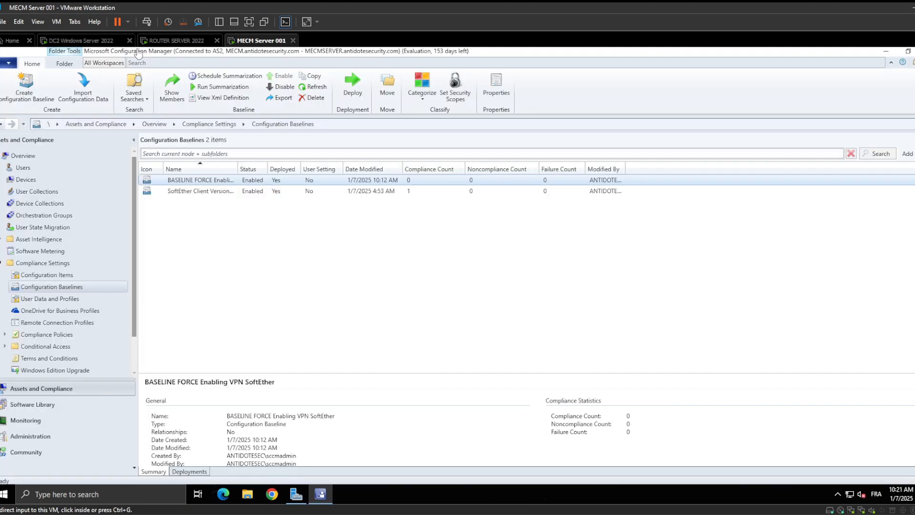
pyautogui.click(96, 43)
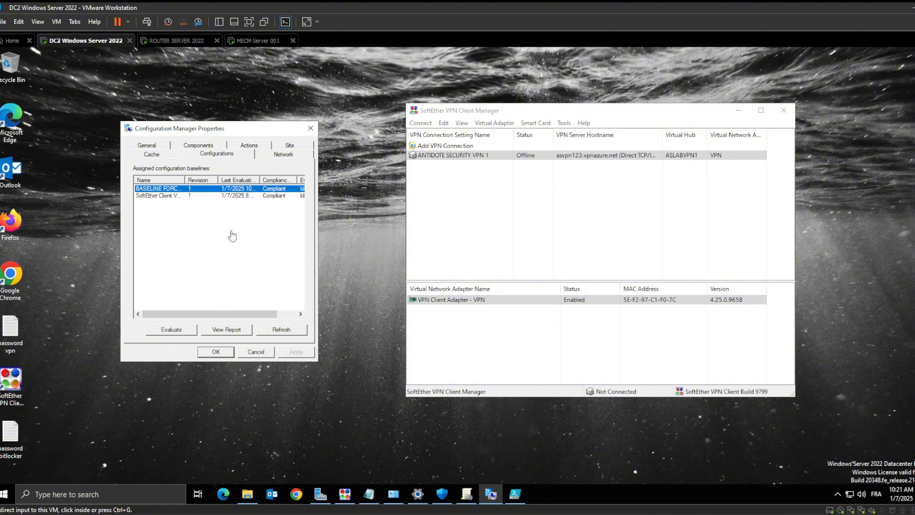
pyautogui.click(164, 42)
pyautogui.click(273, 45)
pyautogui.click(197, 44)
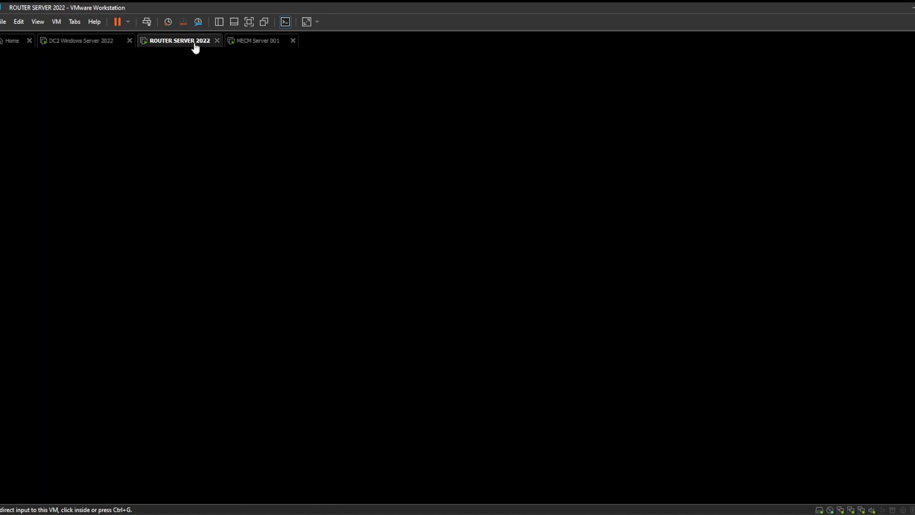
# Return to MECM Server 001, review the FORCE Enabling VPN SoftEther baseline and the configuration items list, and minimize the Configuration Manager console
pyautogui.click(251, 42)
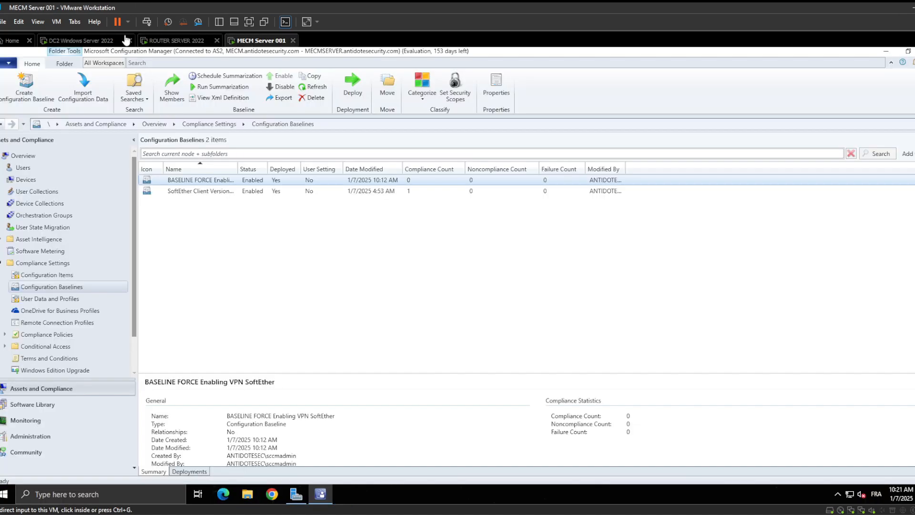
pyautogui.click(197, 181)
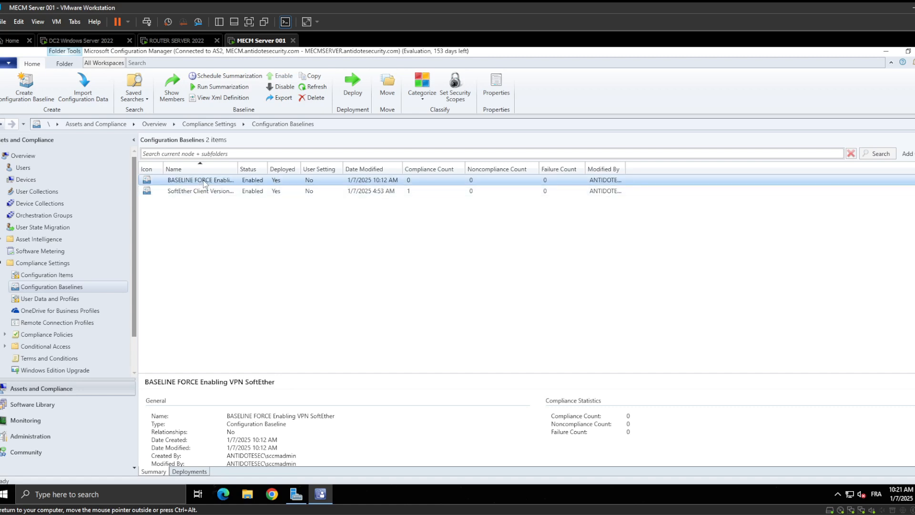
pyautogui.rightClick(204, 183)
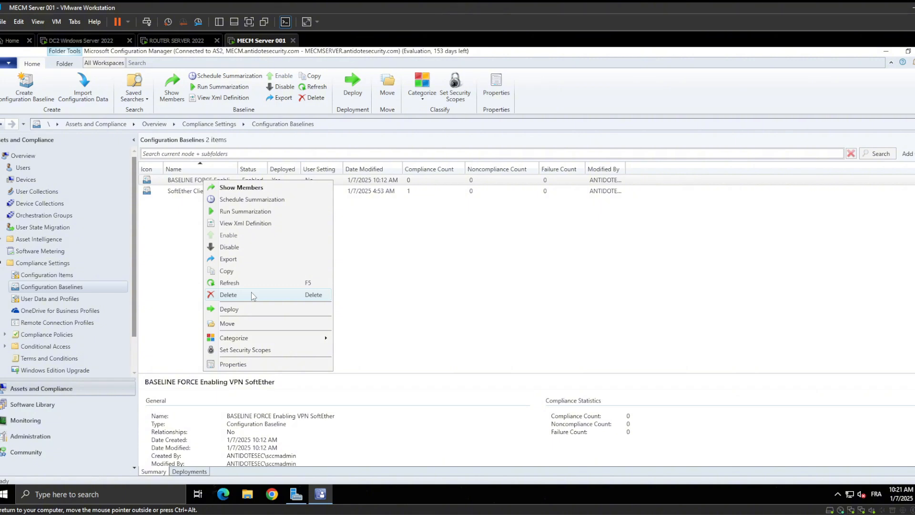
pyautogui.click(419, 262)
pyautogui.click(53, 276)
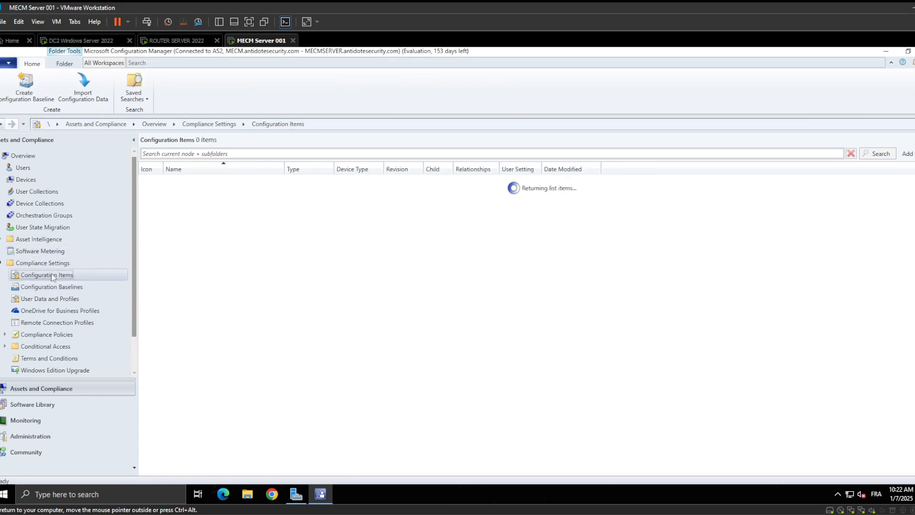
pyautogui.rightClick(187, 216)
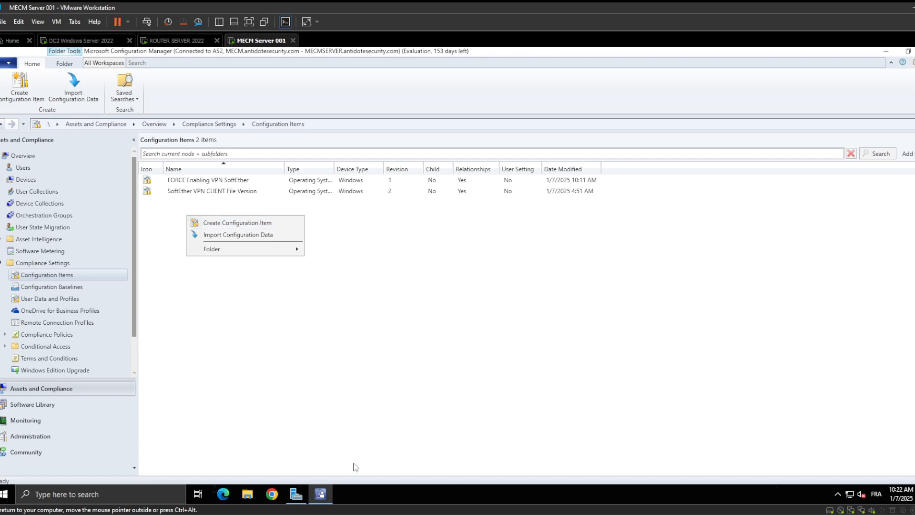
pyautogui.click(885, 51)
pyautogui.click(885, 51)
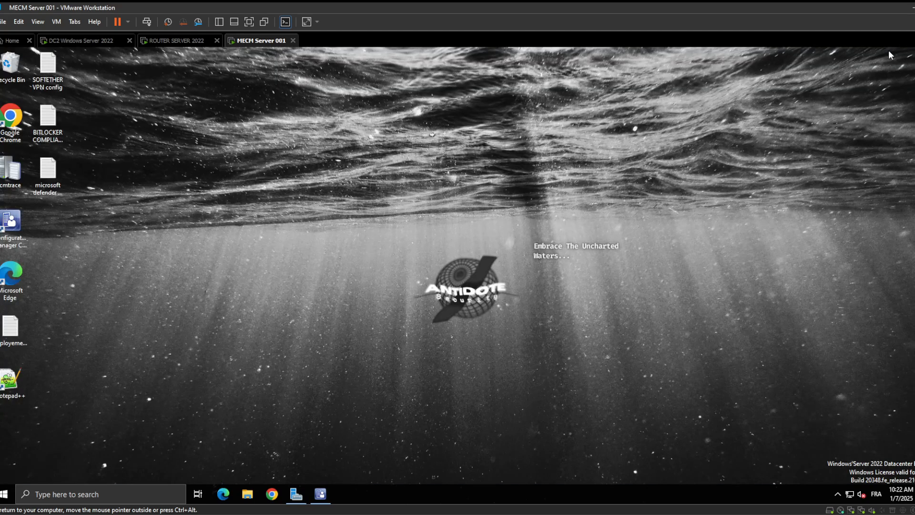